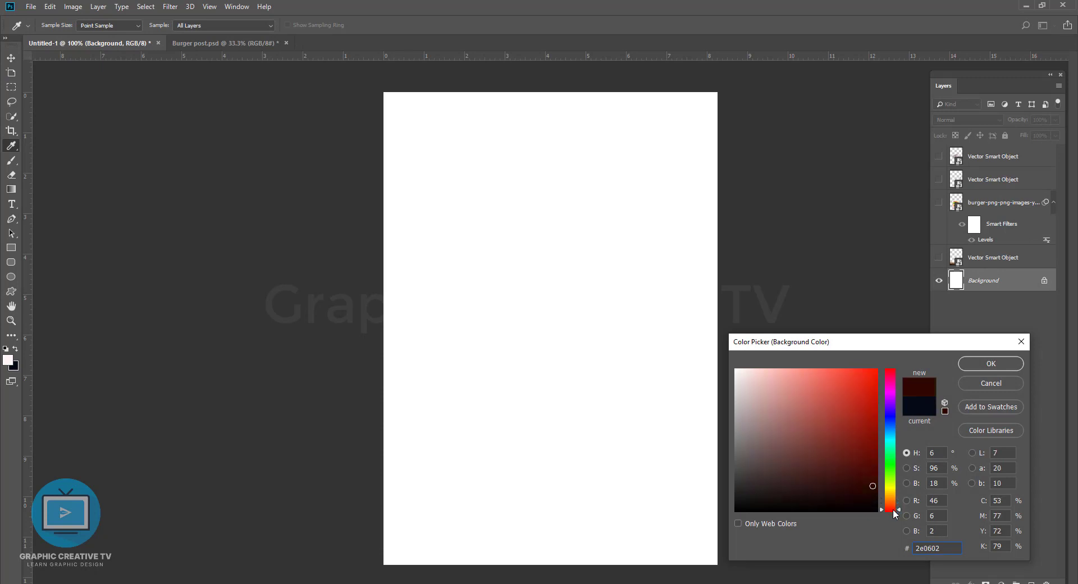
Step: Accept a very dark red, around #2e0602, as the background color and fill the Background layer with it
{"action": "left_click", "coordinate": [991, 363]}
{"action": "key", "text": "ctrl+BackSpace"}
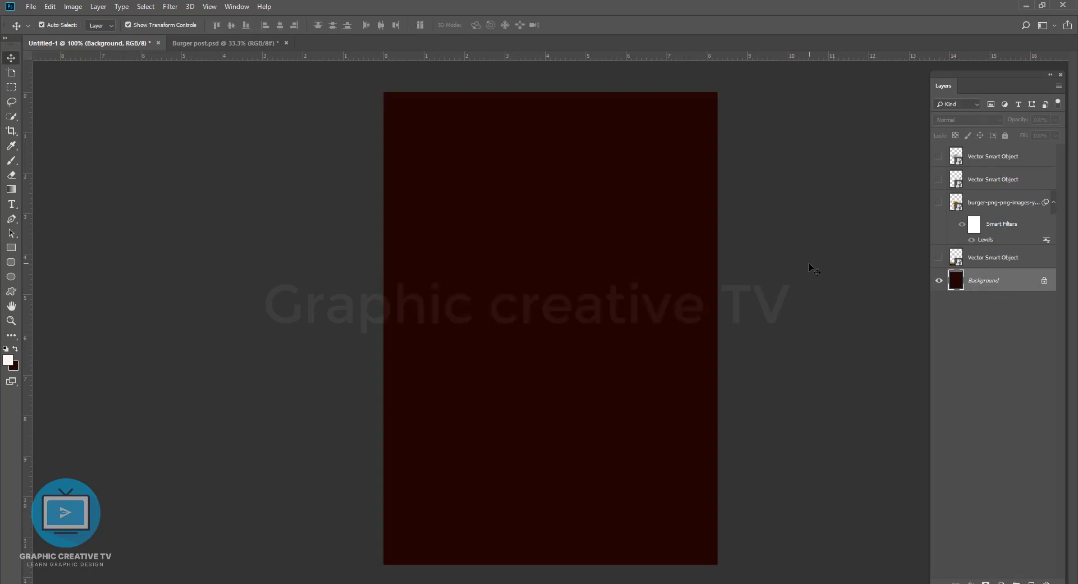
{"action": "left_click", "coordinate": [809, 264]}
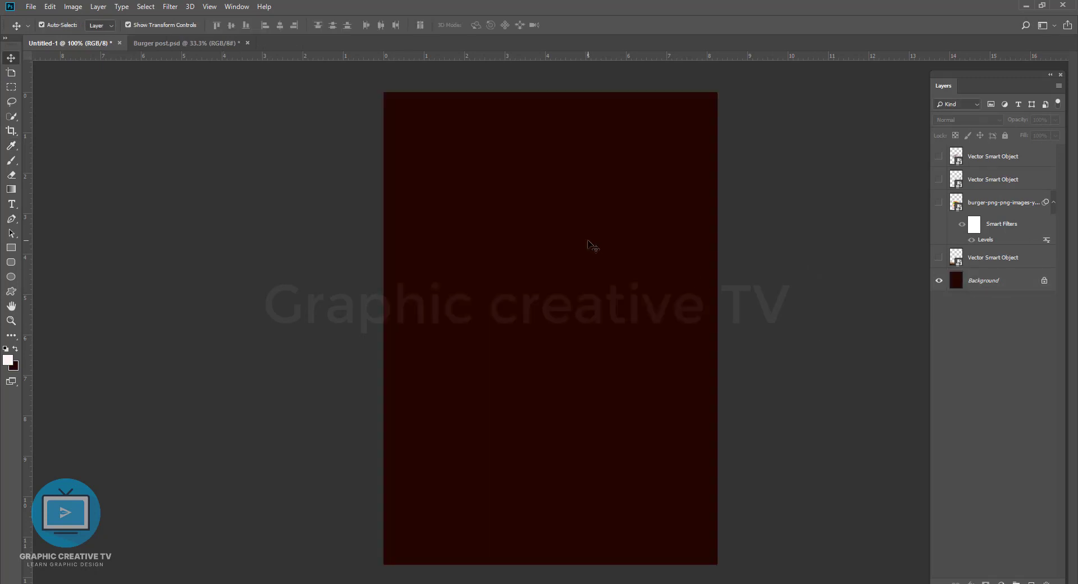
Step: Show the wooden table layer and position it along the lower edge of the canvas
{"action": "left_click", "coordinate": [945, 257]}
{"action": "mouse_move", "coordinate": [680, 512]}
{"action": "left_mouse_down"}
{"action": "mouse_move", "coordinate": [665, 515]}
{"action": "mouse_move", "coordinate": [663, 503]}
{"action": "left_mouse_up"}
{"action": "left_click", "coordinate": [702, 245]}
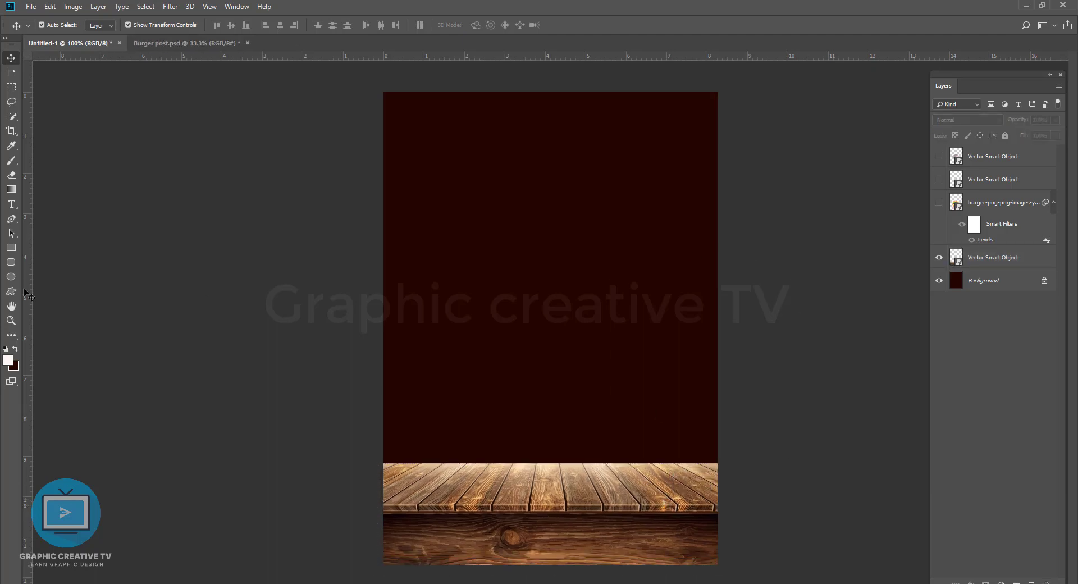
Step: Add a new layer above the Background and set the Brush to 100% smoothing and 89% flow
{"action": "key", "text": "b"}
{"action": "key", "text": "ctrl+shift+alt+n"}
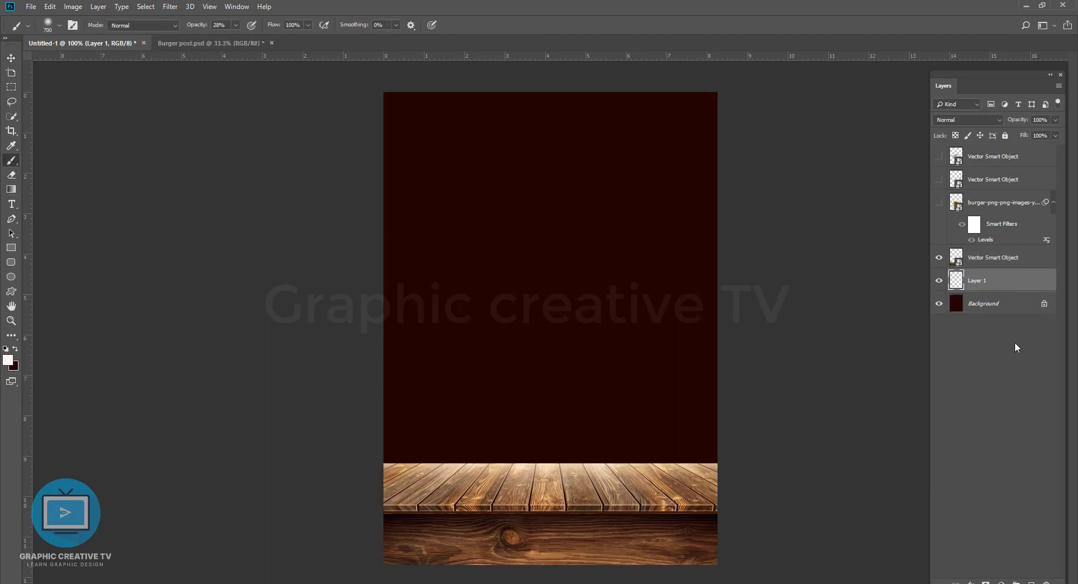
{"action": "left_click", "coordinate": [396, 25]}
{"action": "left_click_drag", "start_coordinate": [396, 38], "coordinate": [451, 39]}
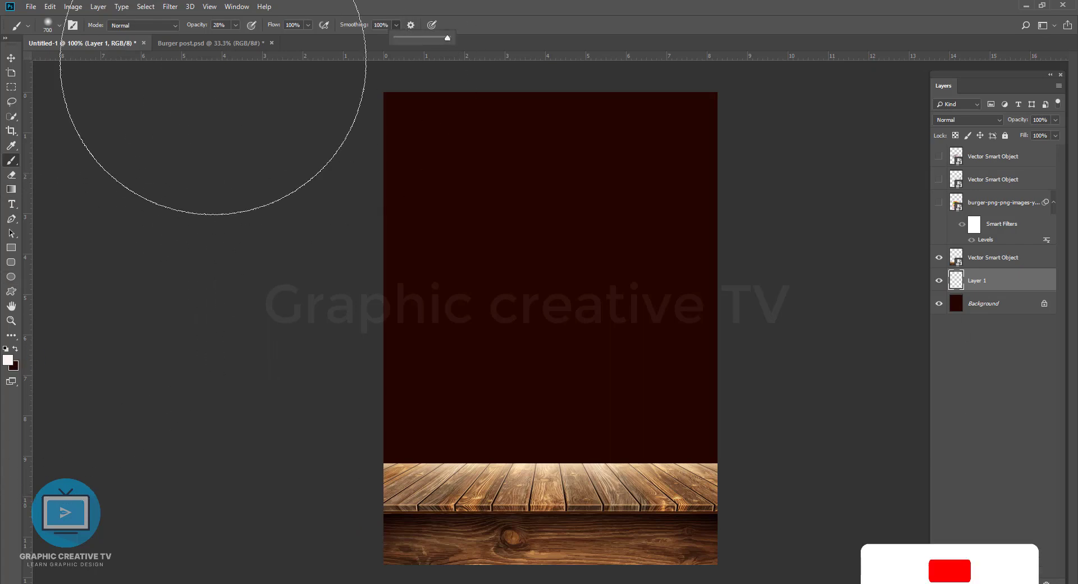
{"action": "left_click", "coordinate": [309, 25]}
{"action": "left_click", "coordinate": [308, 25]}
{"action": "left_click_drag", "start_coordinate": [310, 26], "coordinate": [303, 39]}
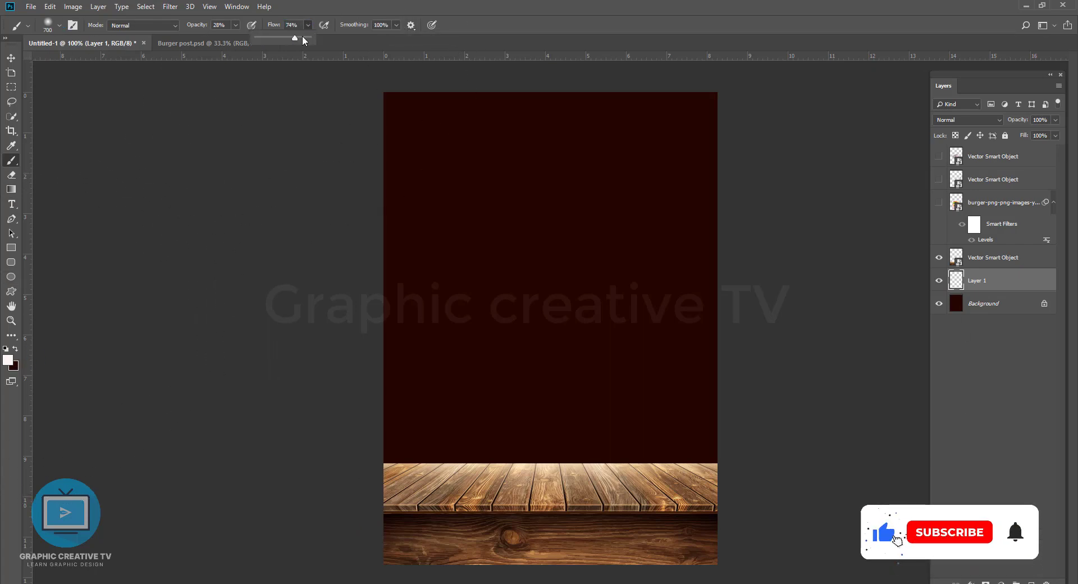
{"action": "left_click", "coordinate": [412, 25]}
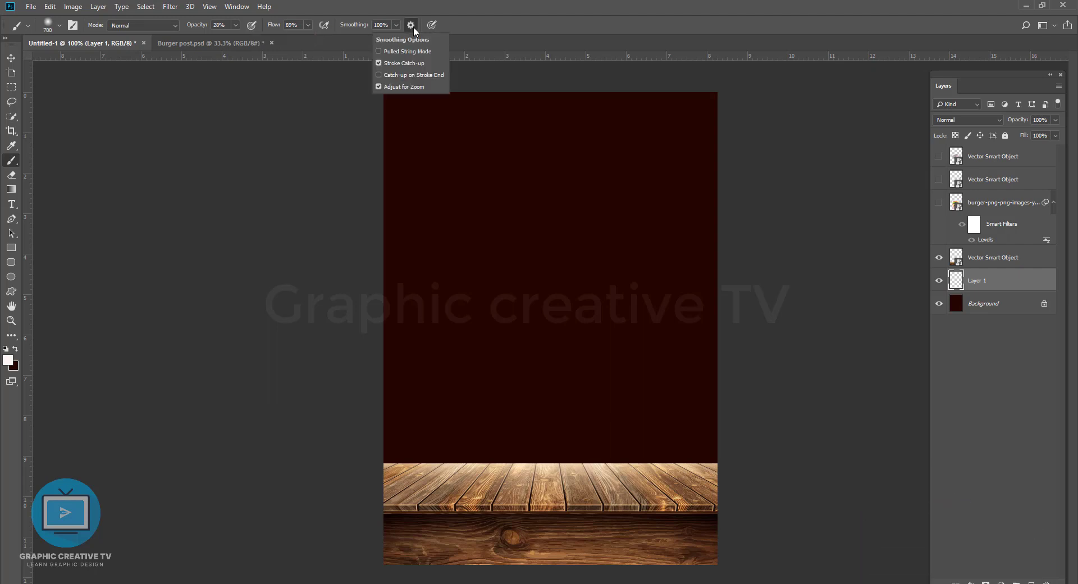
{"action": "left_click", "coordinate": [411, 27]}
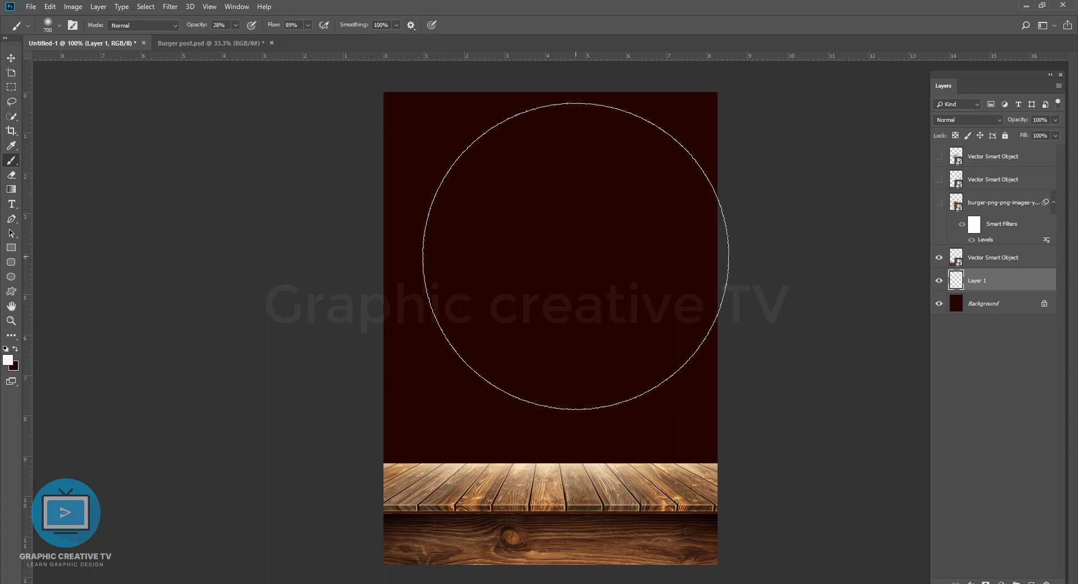
Step: Change the foreground color to a dark orange
{"action": "left_click", "coordinate": [11, 57]}
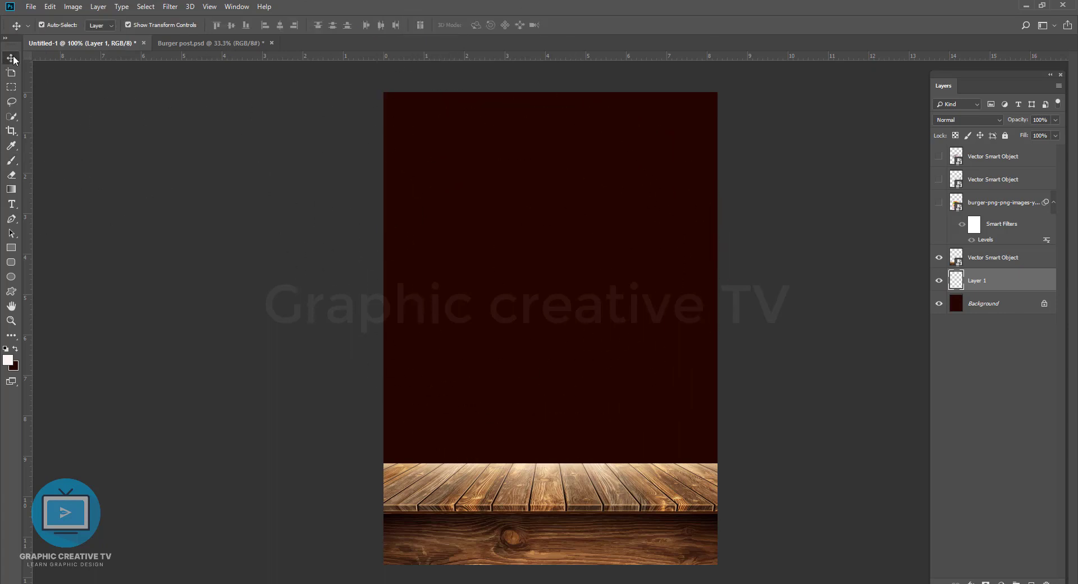
{"action": "left_click", "coordinate": [11, 145]}
{"action": "left_click", "coordinate": [8, 360]}
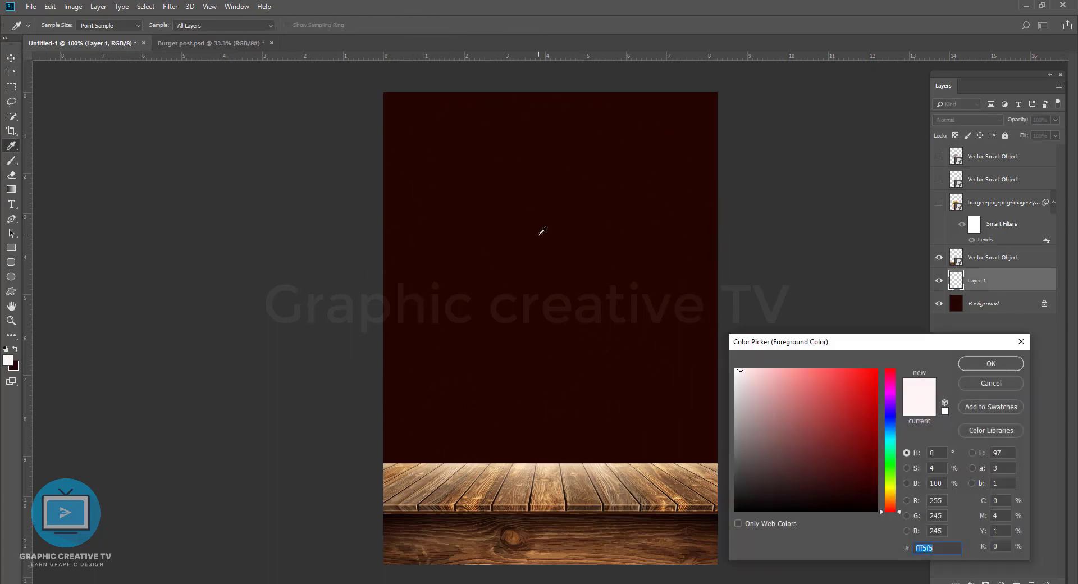
{"action": "left_click", "coordinate": [874, 491]}
{"action": "left_click", "coordinate": [890, 498]}
{"action": "left_click_drag", "start_coordinate": [893, 501], "coordinate": [894, 500]}
{"action": "left_click_drag", "start_coordinate": [873, 400], "coordinate": [878, 406]}
{"action": "left_click", "coordinate": [975, 370]}
Step: Try painting a large, soft orange glow on Layer 1 behind the table with a 900 px brush
{"action": "key", "text": "b"}
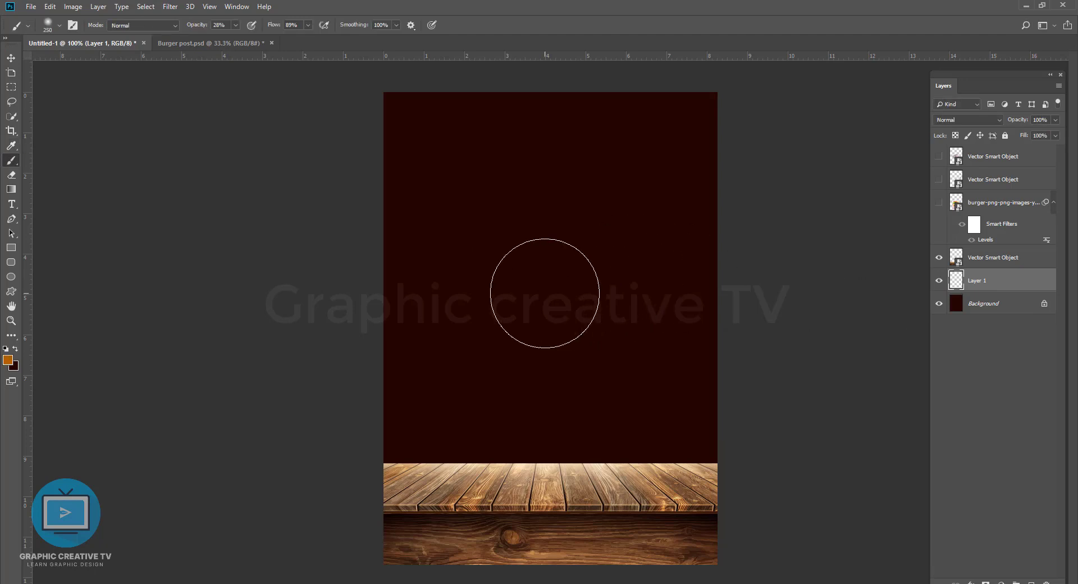
{"action": "key", "text": "bracketright"}
{"action": "left_click", "coordinate": [551, 301]}
{"action": "key", "text": "ctrl+z"}
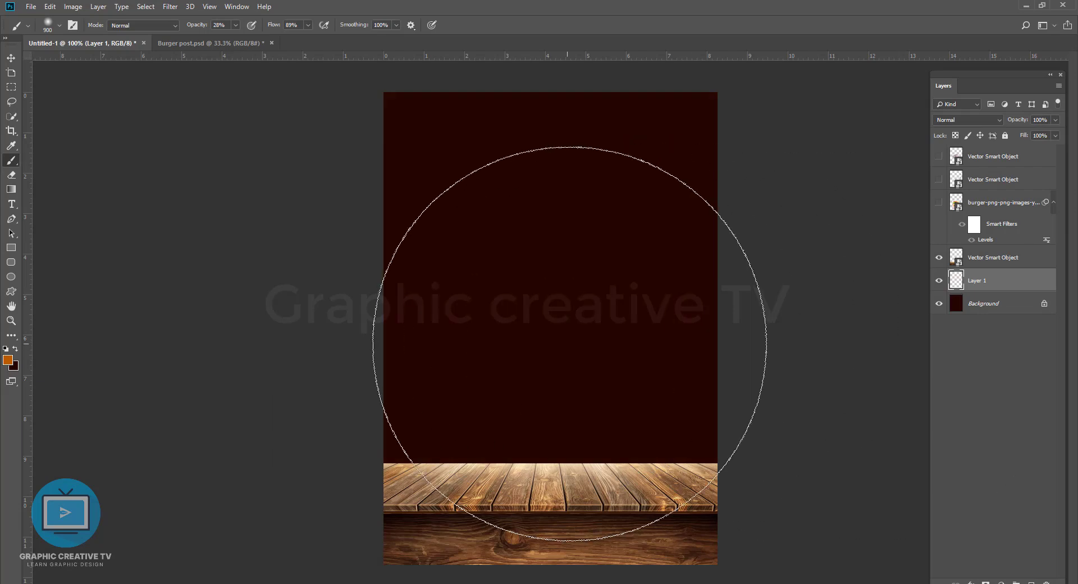
{"action": "left_click", "coordinate": [538, 341]}
{"action": "left_click", "coordinate": [538, 341]}
{"action": "key", "text": "ctrl+z"}
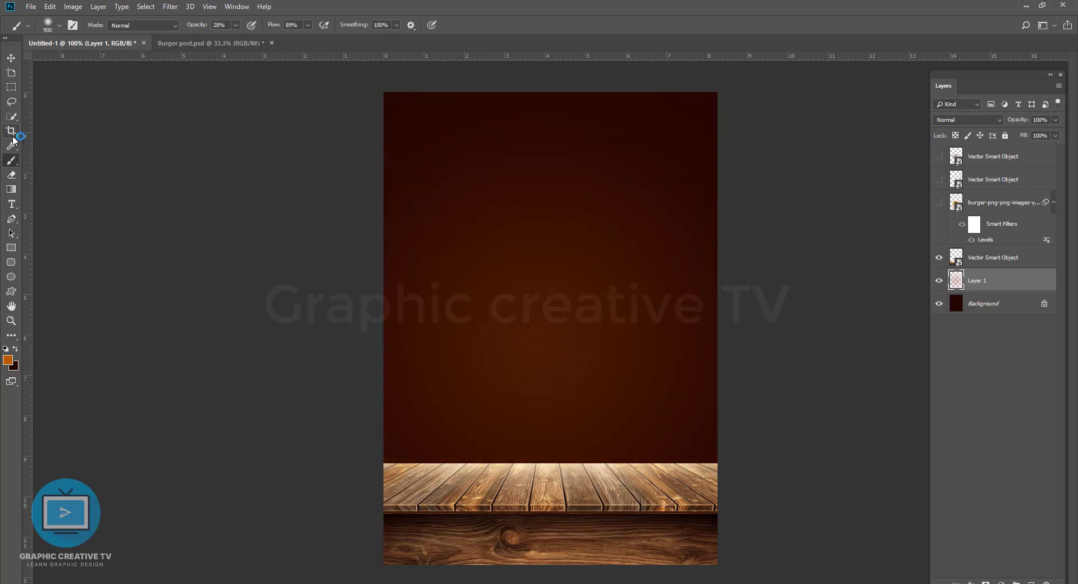
{"action": "key", "text": "ctrl+z"}
{"action": "key", "text": "ctrl+alt+z"}
{"action": "key", "text": "ctrl+alt+z"}
{"action": "key", "text": "v"}
{"action": "left_click", "coordinate": [102, 163]}
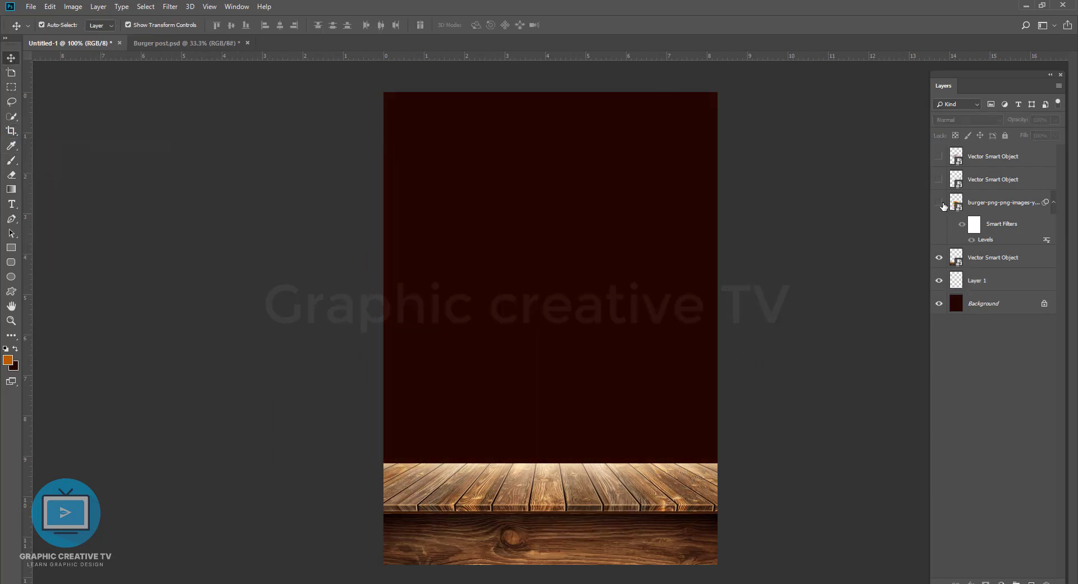
Step: Show the burger layer in the canvas area above the table and duplicate it
{"action": "left_click", "coordinate": [940, 203]}
{"action": "left_click_drag", "start_coordinate": [600, 358], "coordinate": [585, 227]}
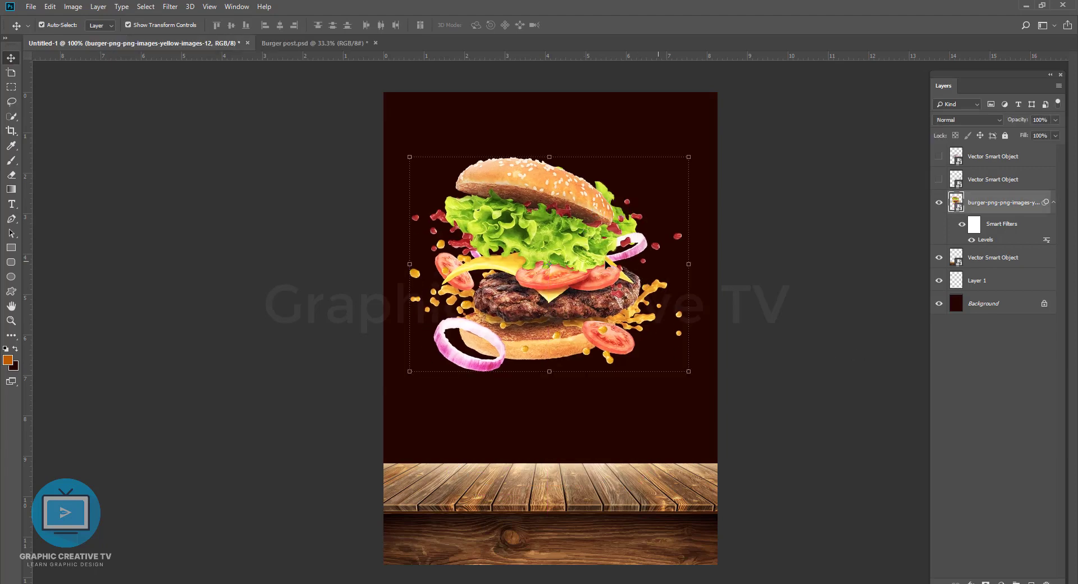
{"action": "key", "text": "ctrl+j"}
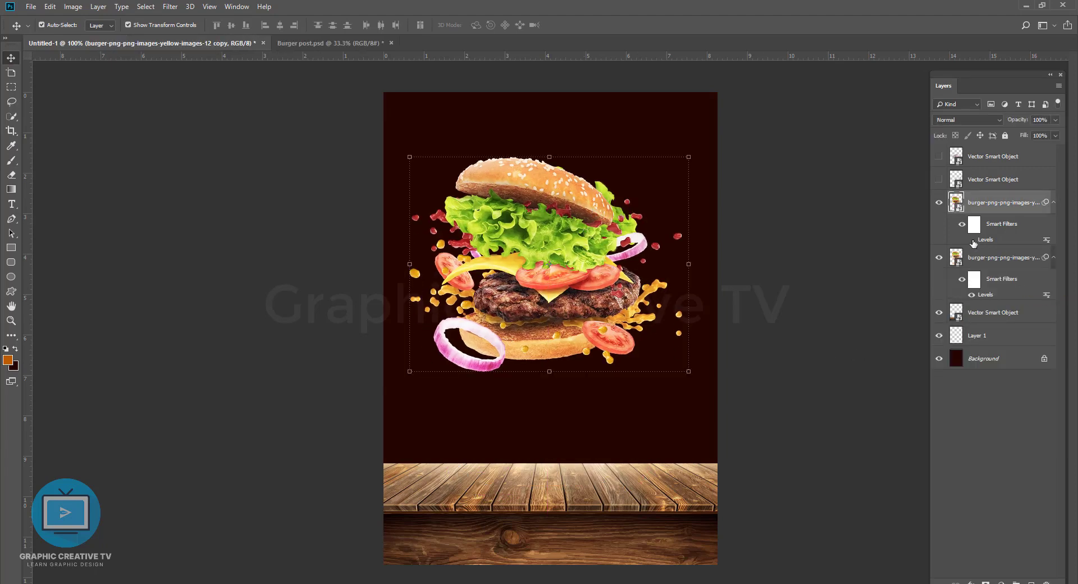
Step: Try rasterizing the duplicated burger layer
{"action": "right_click", "coordinate": [989, 201]}
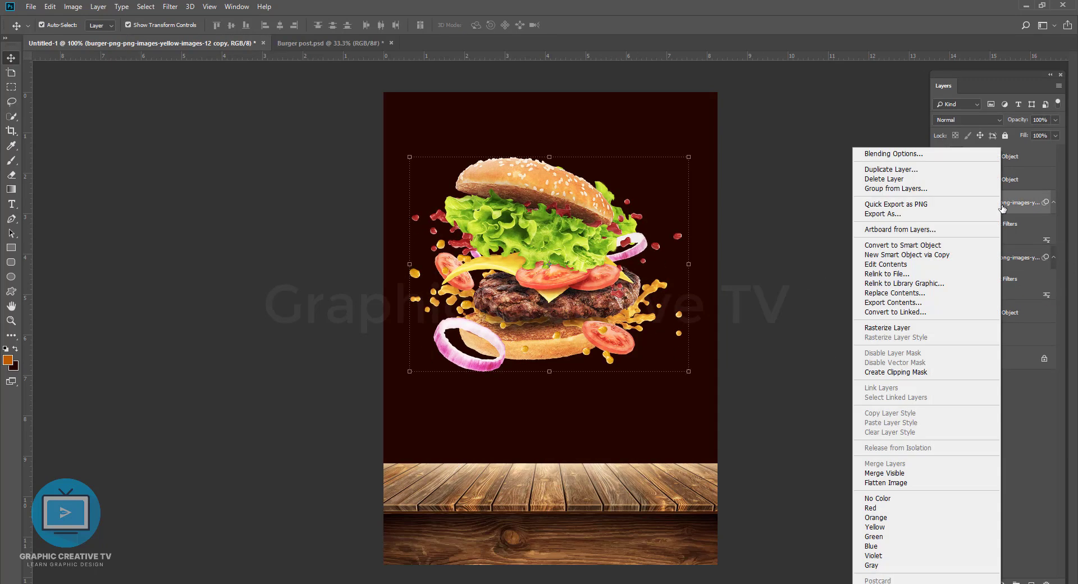
{"action": "left_click", "coordinate": [893, 330]}
{"action": "key", "text": "ctrl+z"}
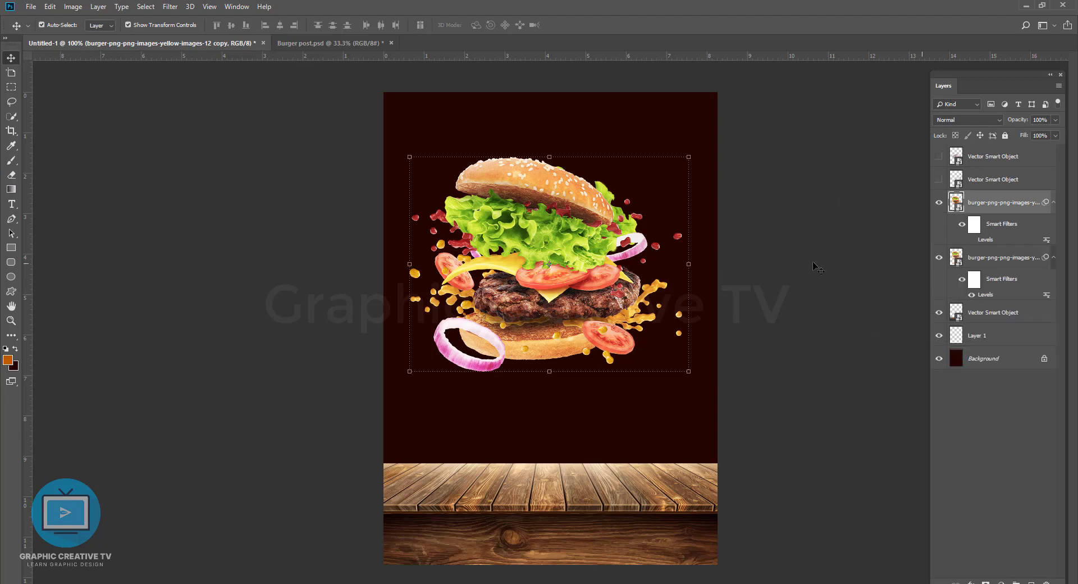
Step: Add a layer mask to the burger copy, reduce the brush to 50 px and hide the original burger layer
{"action": "left_click", "coordinate": [970, 582]}
{"action": "left_click", "coordinate": [11, 160]}
{"action": "key", "text": "bracketleft"}
{"action": "key", "text": "bracketleft"}
{"action": "key", "text": "bracketleft"}
{"action": "key", "text": "bracketleft"}
{"action": "key", "text": "bracketleft"}
{"action": "key", "text": "bracketleft"}
{"action": "key", "text": "bracketleft"}
{"action": "key", "text": "bracketleft"}
{"action": "key", "text": "bracketleft"}
{"action": "key", "text": "bracketleft"}
{"action": "key", "text": "bracketleft"}
{"action": "key", "text": "bracketleft"}
{"action": "key", "text": "bracketleft"}
{"action": "key", "text": "bracketleft"}
{"action": "key", "text": "bracketleft"}
{"action": "key", "text": "bracketleft"}
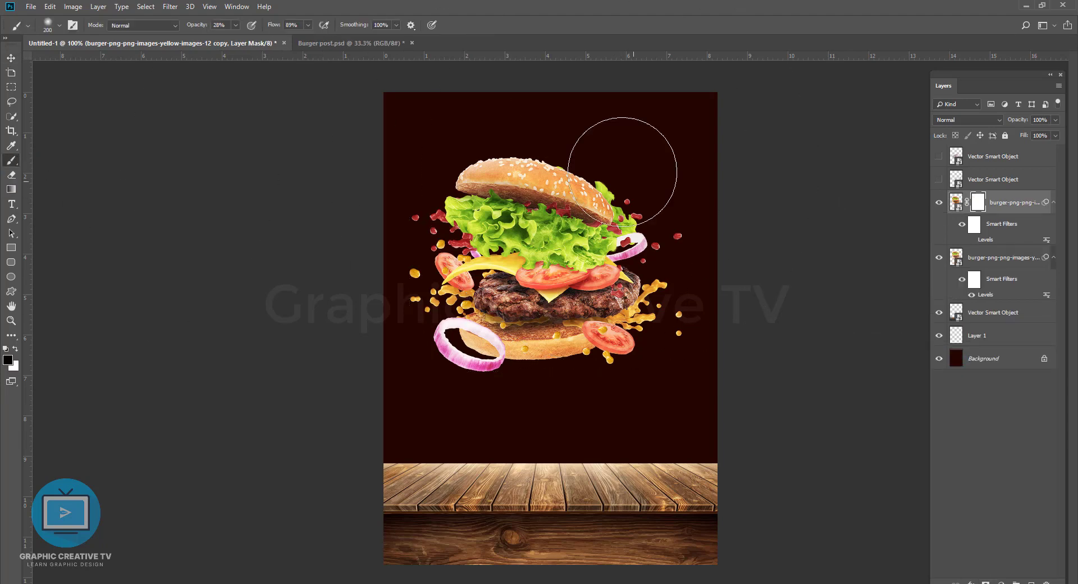
{"action": "key", "text": "bracketleft"}
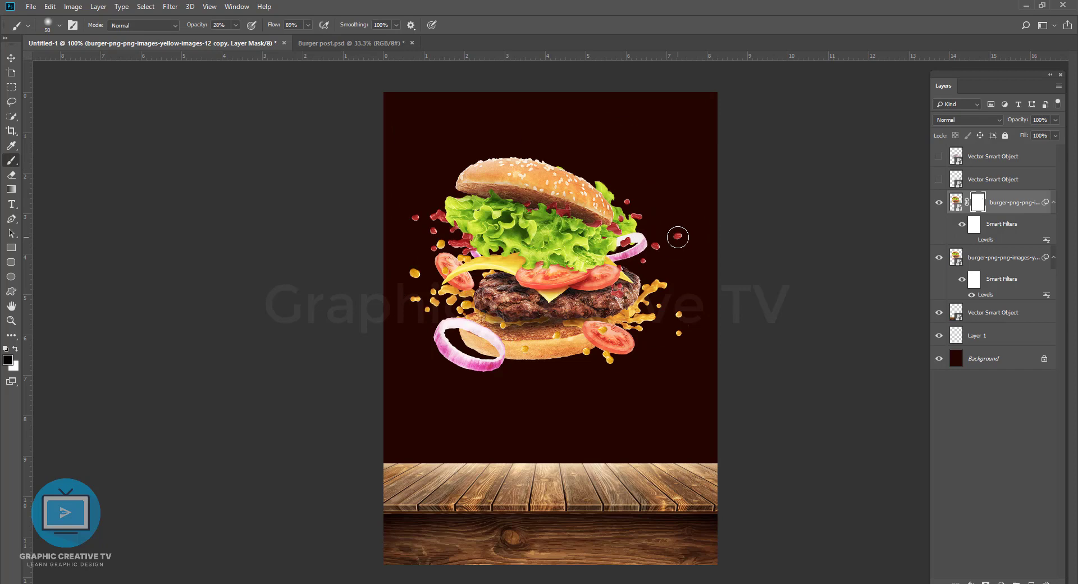
{"action": "left_click", "coordinate": [941, 258]}
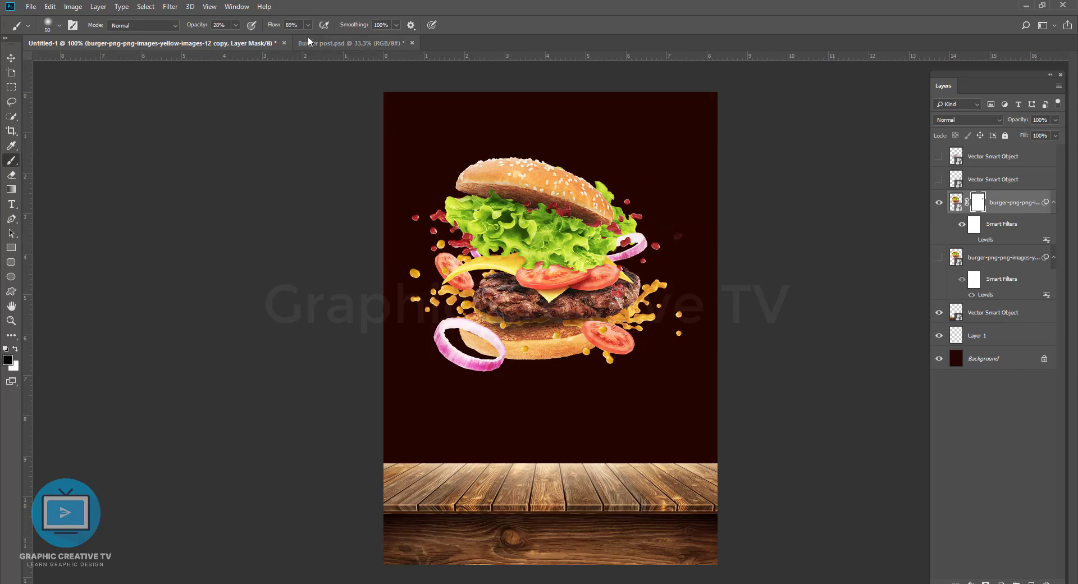
Step: Set the brush opacity to 100% and mask out the stray splashes around the burger with small brush tips
{"action": "left_click", "coordinate": [236, 26]}
{"action": "left_click_drag", "start_coordinate": [236, 38], "coordinate": [280, 43]}
{"action": "left_click", "coordinate": [681, 228]}
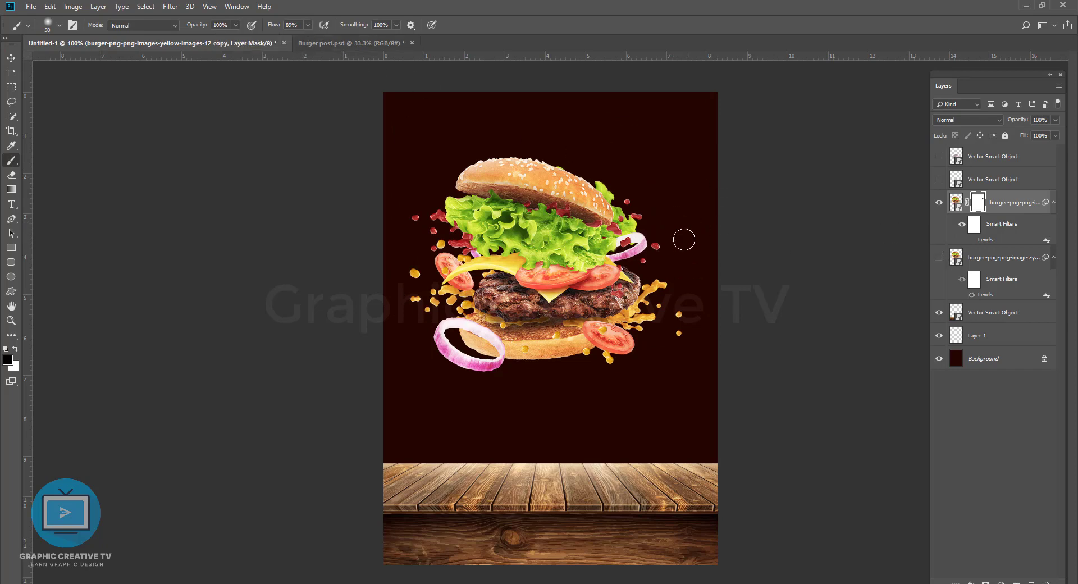
{"action": "mouse_move", "coordinate": [690, 297]}
{"action": "left_mouse_down"}
{"action": "mouse_move", "coordinate": [676, 356]}
{"action": "mouse_move", "coordinate": [688, 231]}
{"action": "left_mouse_up"}
{"action": "left_click", "coordinate": [59, 26]}
{"action": "left_click", "coordinate": [62, 26]}
{"action": "key", "text": "bracketleft"}
{"action": "key", "text": "bracketleft"}
{"action": "key", "text": "bracketleft"}
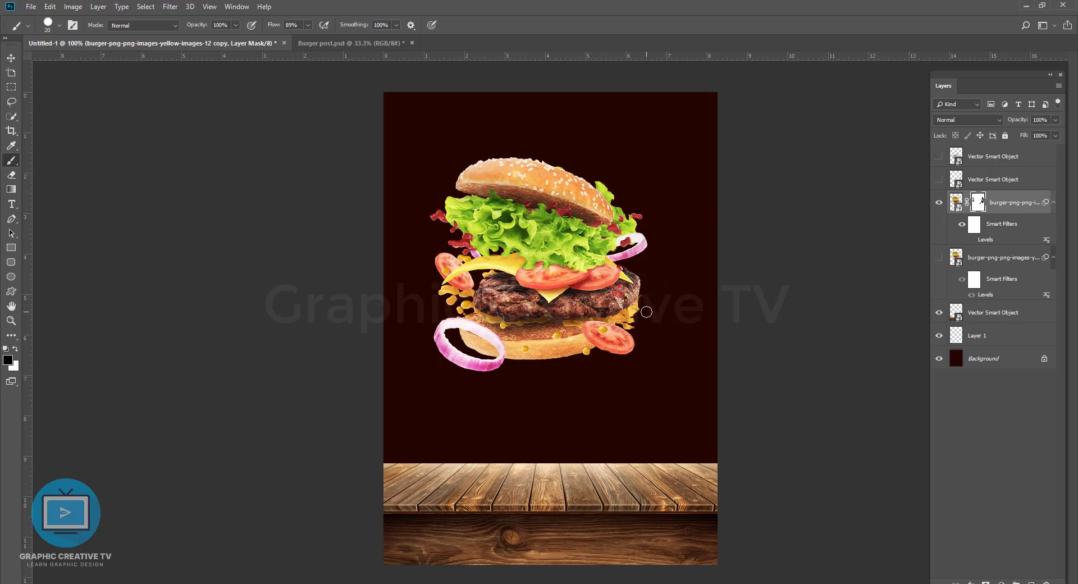
{"action": "left_click", "coordinate": [411, 26]}
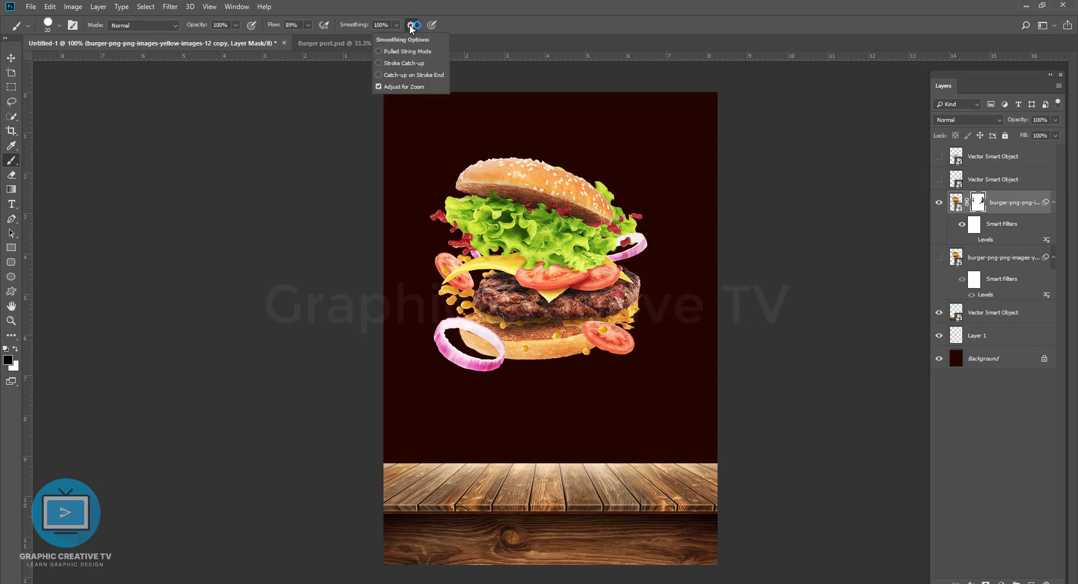
{"action": "left_click", "coordinate": [411, 28]}
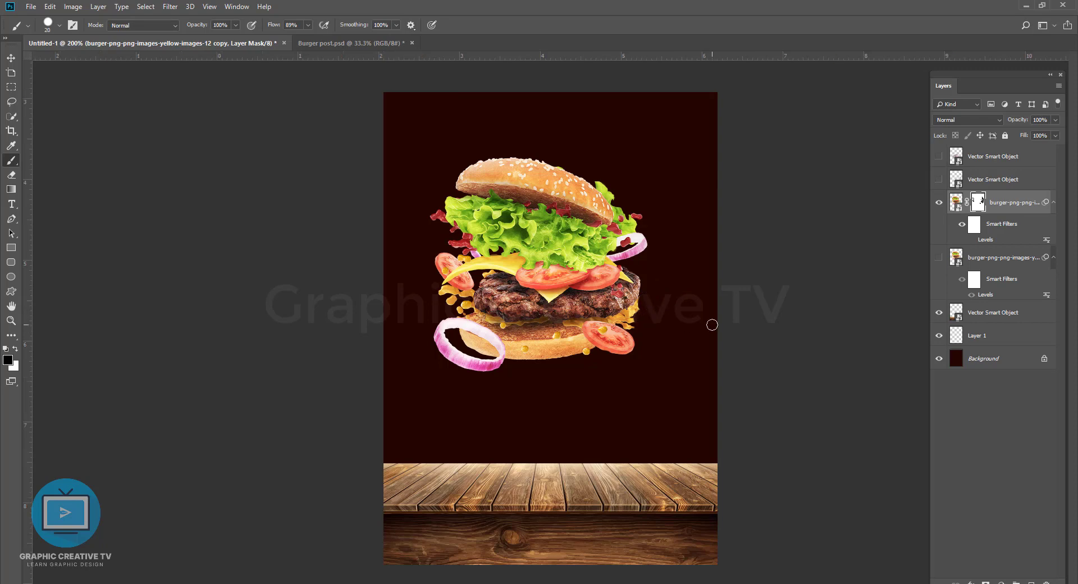
Step: Mask away the leftover sauce edges beside the patty on the burger's right side with a smaller brush
{"action": "key", "text": "ctrl+plus"}
{"action": "key", "text": "ctrl+plus"}
{"action": "key", "text": "ctrl+plus"}
{"action": "left_click_drag", "start_coordinate": [719, 323], "coordinate": [407, 414]}
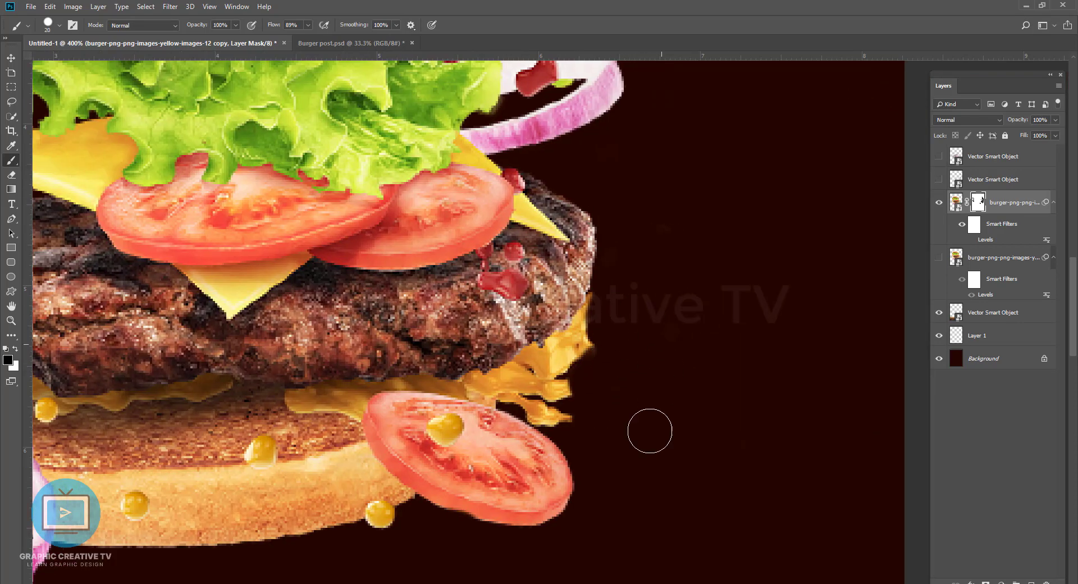
{"action": "key", "text": "bracketleft"}
{"action": "key", "text": "bracketleft"}
{"action": "key", "text": "bracketleft"}
{"action": "key", "text": "bracketleft"}
{"action": "key", "text": "bracketleft"}
{"action": "key", "text": "bracketleft"}
{"action": "left_click_drag", "start_coordinate": [589, 327], "coordinate": [584, 355]}
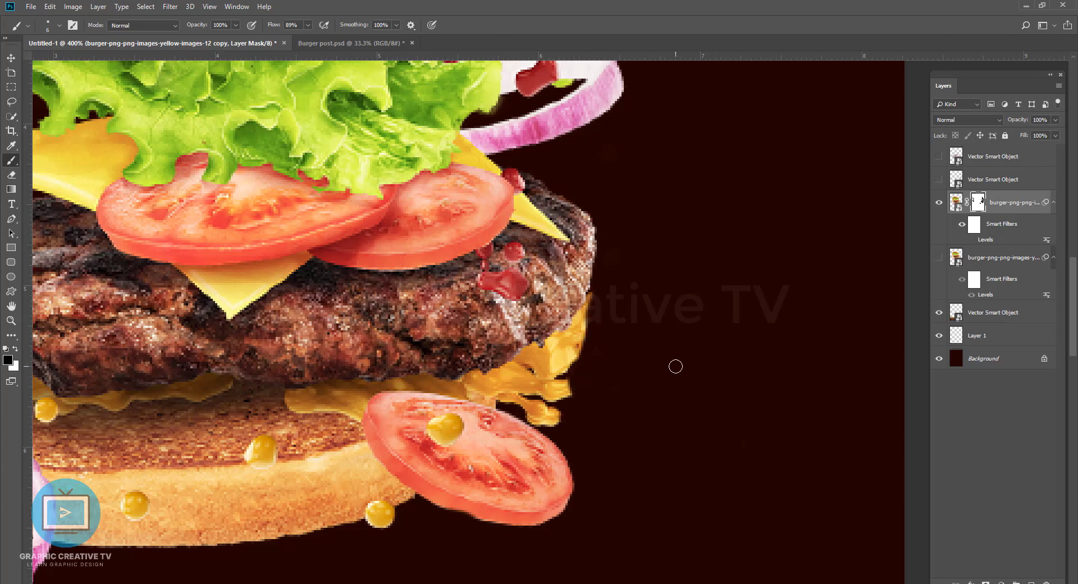
Step: Move the masked burger down so that it sits on the wooden table
{"action": "key", "text": "ctrl+minus"}
{"action": "key", "text": "ctrl+minus"}
{"action": "key", "text": "ctrl+minus"}
{"action": "key", "text": "ctrl+minus"}
{"action": "key", "text": "ctrl+minus"}
{"action": "key", "text": "v"}
{"action": "left_click", "coordinate": [956, 202]}
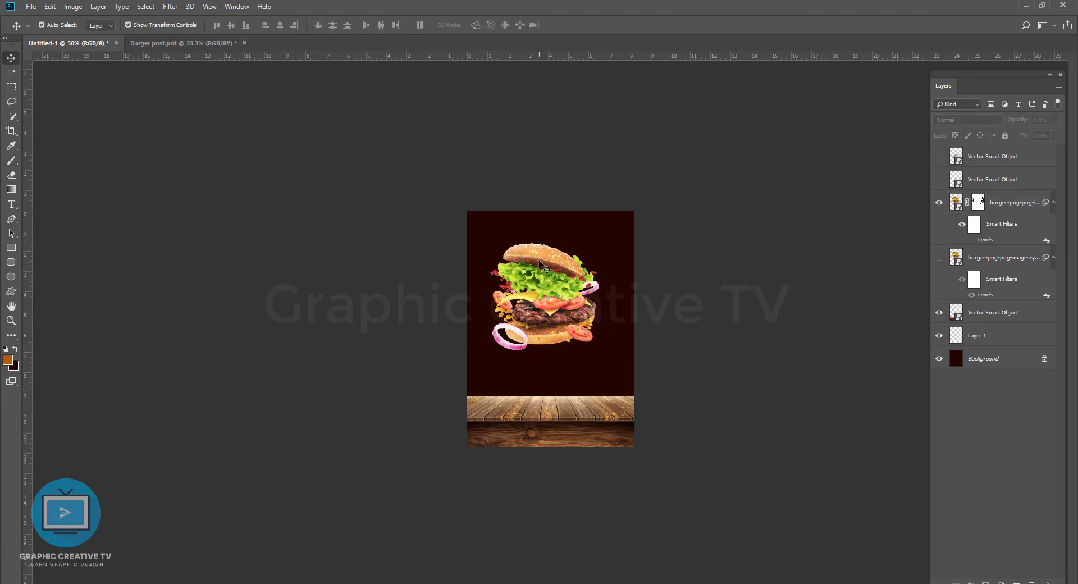
{"action": "mouse_move", "coordinate": [543, 265]}
{"action": "left_mouse_down"}
{"action": "mouse_move", "coordinate": [550, 327]}
{"action": "mouse_move", "coordinate": [568, 343]}
{"action": "left_mouse_up"}
{"action": "key", "text": "ctrl+plus"}
{"action": "left_click", "coordinate": [784, 302]}
{"action": "left_click_drag", "start_coordinate": [628, 457], "coordinate": [627, 460]}
{"action": "left_click", "coordinate": [757, 342]}
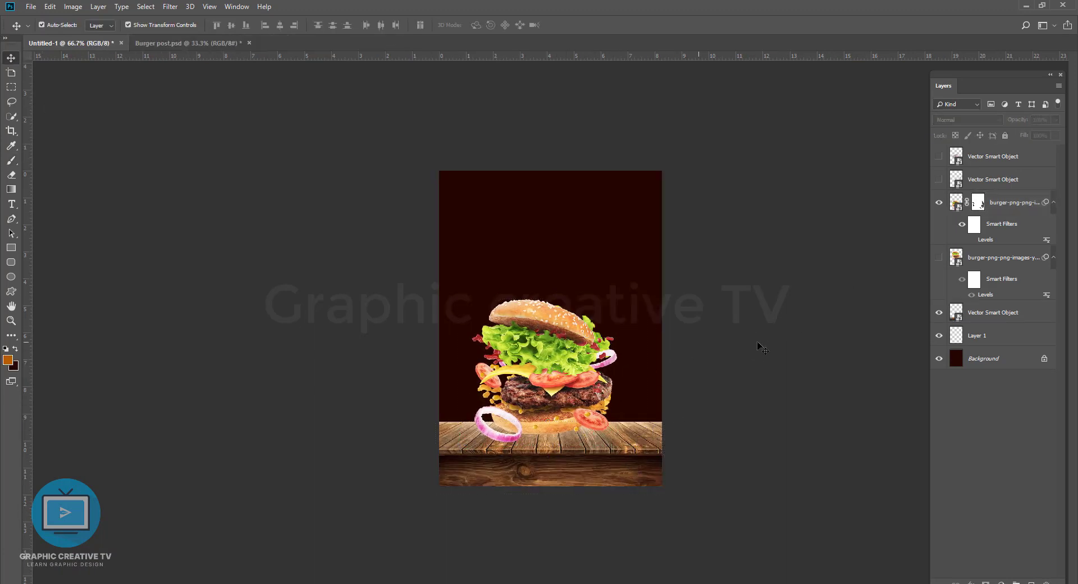
Step: Enlarge the burger slightly and shift it about 0.17 in to the right
{"action": "left_click", "coordinate": [563, 352]}
{"action": "key", "text": "ctrl+t"}
{"action": "left_click", "coordinate": [564, 245]}
{"action": "left_click_drag", "start_coordinate": [662, 278], "coordinate": [670, 267]}
{"action": "key", "text": "Return"}
{"action": "left_click_drag", "start_coordinate": [581, 365], "coordinate": [586, 365]}
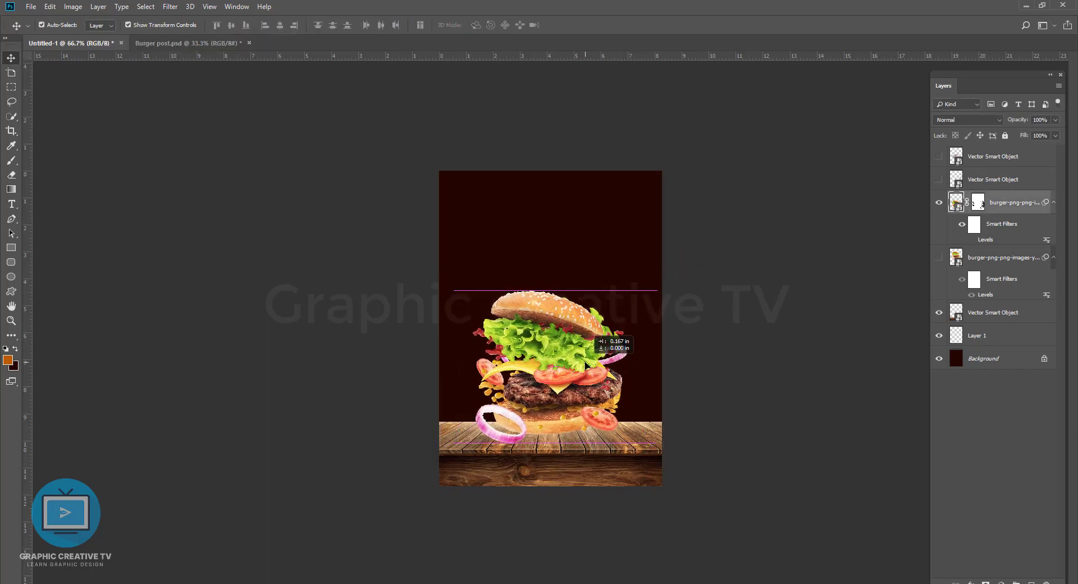
{"action": "left_click", "coordinate": [623, 257]}
Step: Unlock the Background layer and add a Gradient Overlay using the Foreground to Background preset
{"action": "left_click", "coordinate": [989, 342]}
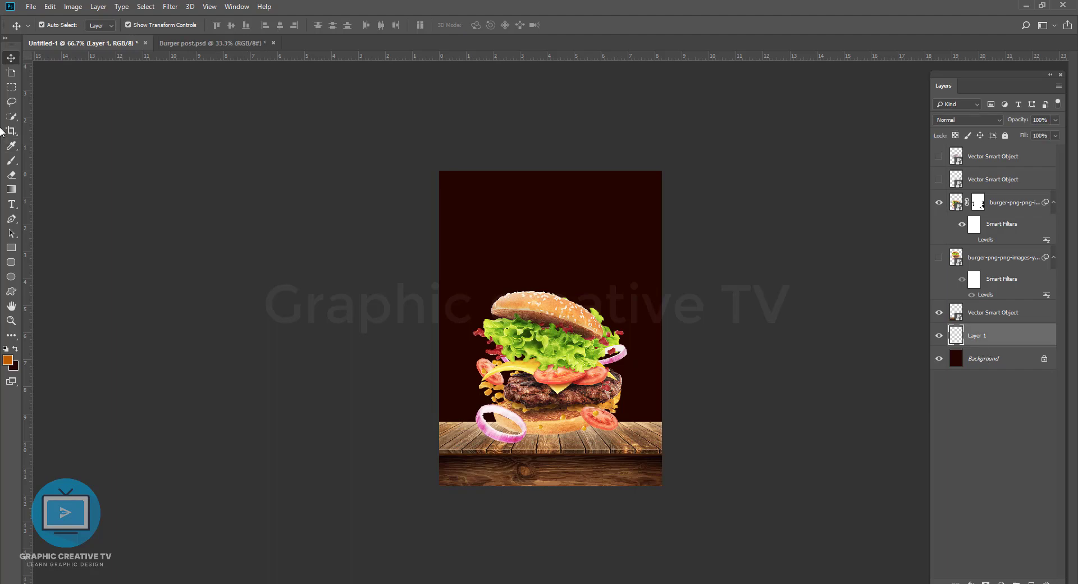
{"action": "left_click", "coordinate": [991, 366]}
{"action": "left_click", "coordinate": [1044, 359]}
{"action": "left_click", "coordinate": [955, 582]}
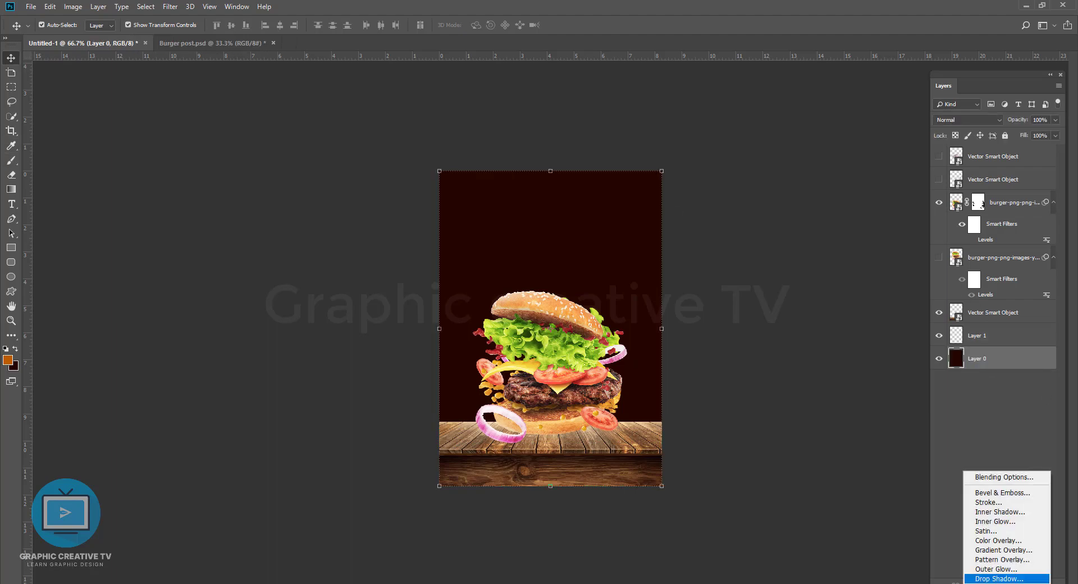
{"action": "left_click", "coordinate": [1005, 548]}
{"action": "left_click", "coordinate": [281, 274]}
{"action": "left_click", "coordinate": [790, 235]}
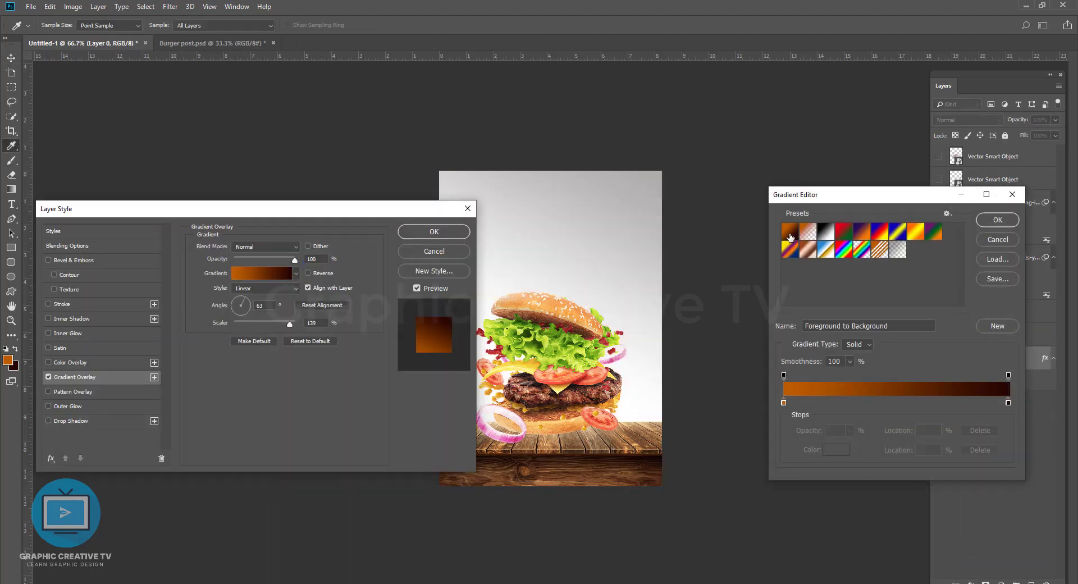
Step: Change the gradient's dark end stop at location 100% to a slightly brighter dark red
{"action": "left_click", "coordinate": [1008, 402]}
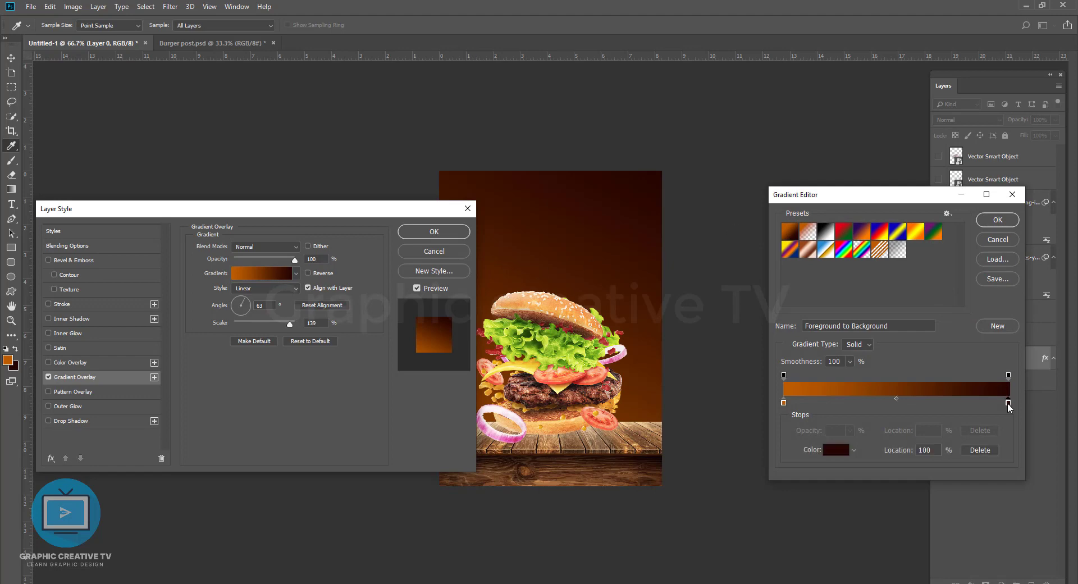
{"action": "left_click", "coordinate": [836, 450]}
{"action": "left_click", "coordinate": [987, 384]}
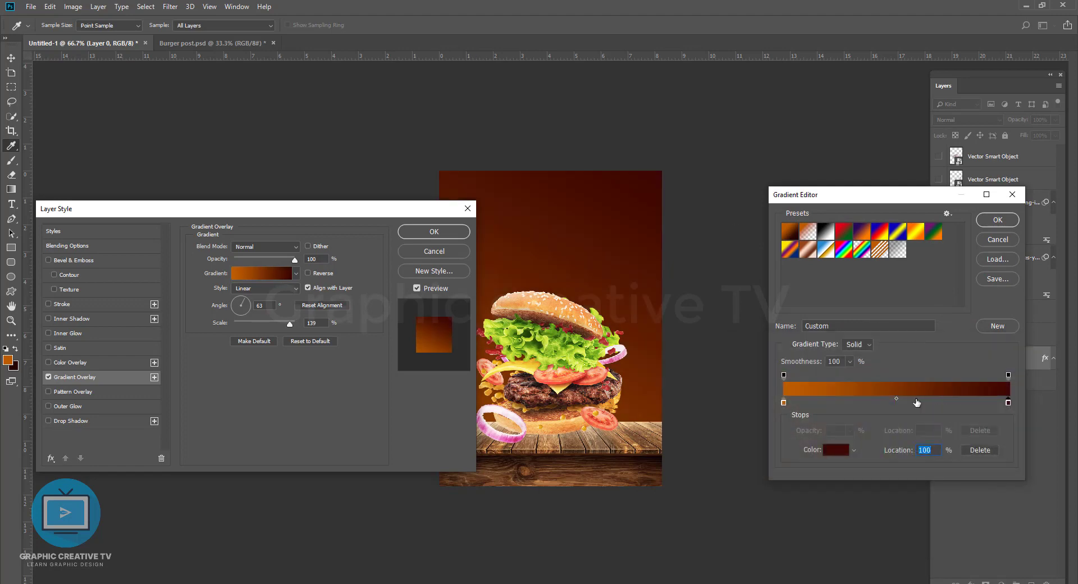
Step: Change the gradient's orange start stop at location 0% to a brighter orange
{"action": "left_click", "coordinate": [787, 409]}
{"action": "left_click", "coordinate": [836, 450]}
{"action": "left_click", "coordinate": [889, 501]}
{"action": "left_click", "coordinate": [870, 388]}
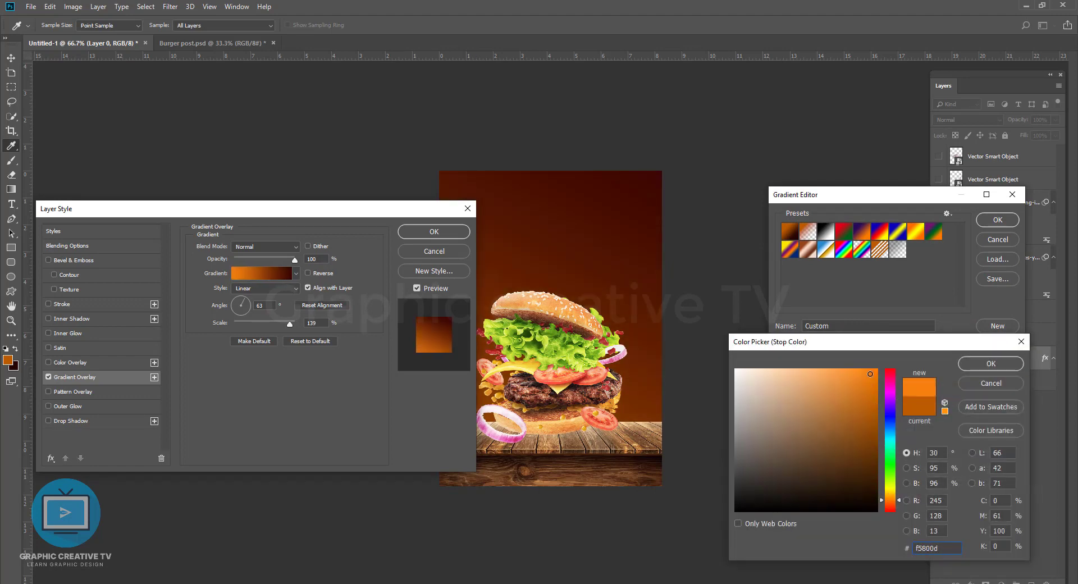
{"action": "left_click", "coordinate": [991, 364]}
{"action": "left_click", "coordinate": [997, 219]}
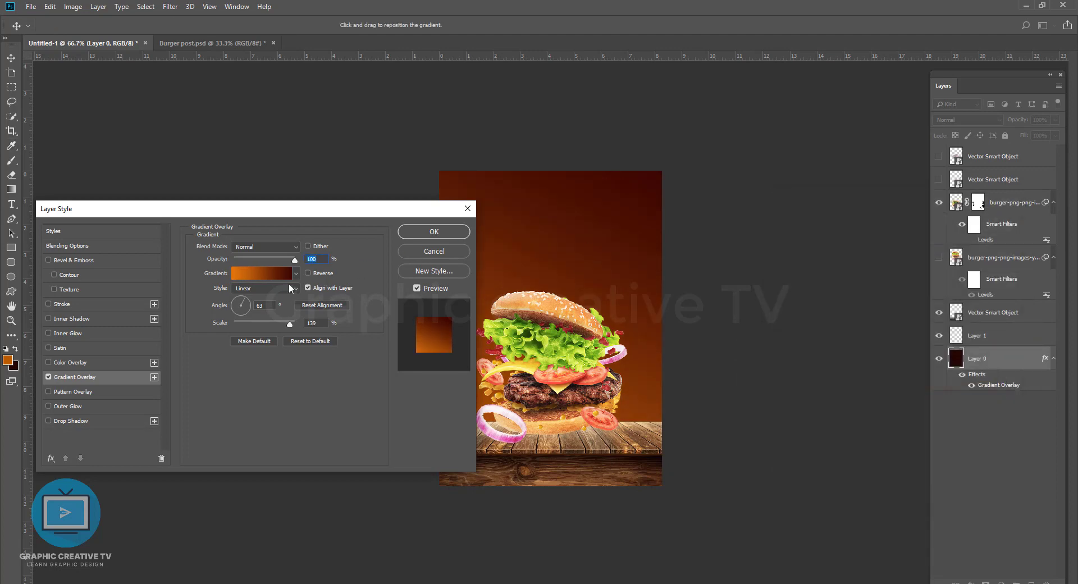
Step: Try the Radial style for the Gradient Overlay, restore Linear and apply the layer style
{"action": "left_click", "coordinate": [266, 288]}
{"action": "left_click", "coordinate": [260, 299]}
{"action": "left_click_drag", "start_coordinate": [619, 243], "coordinate": [611, 326]}
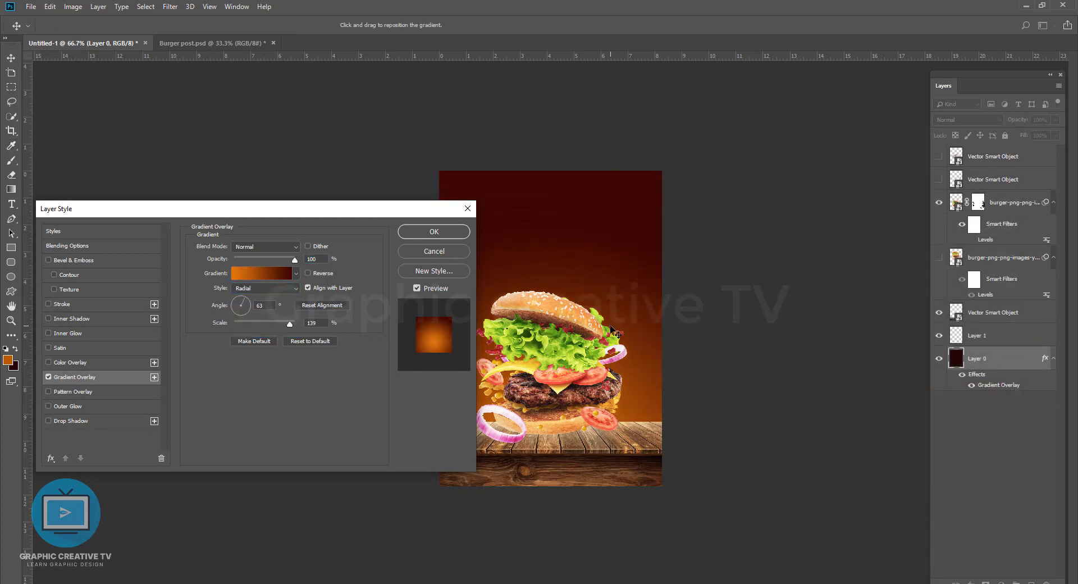
{"action": "left_click", "coordinate": [266, 288]}
{"action": "left_click", "coordinate": [261, 296]}
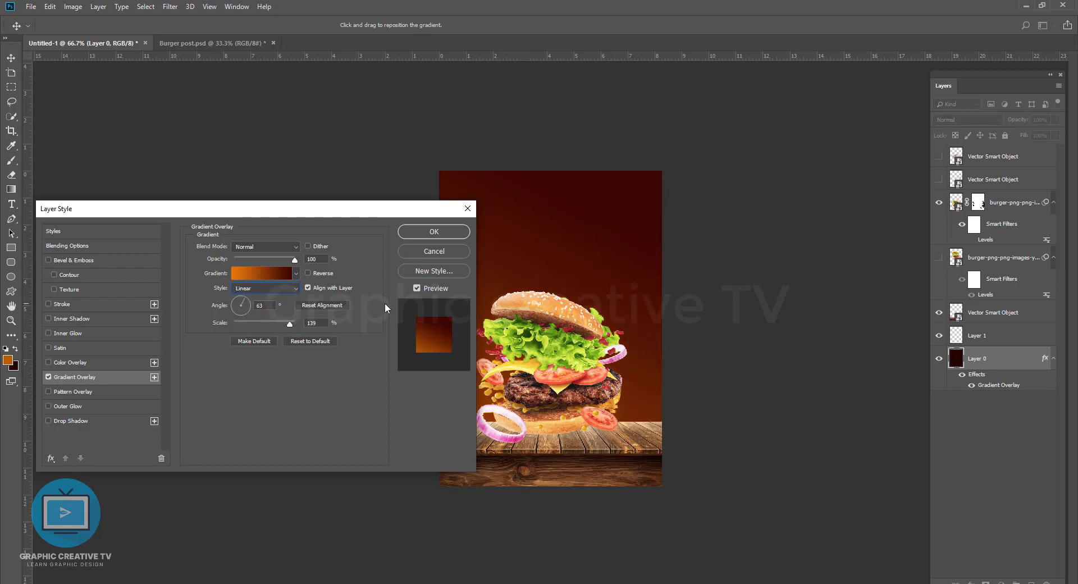
{"action": "left_click", "coordinate": [435, 232]}
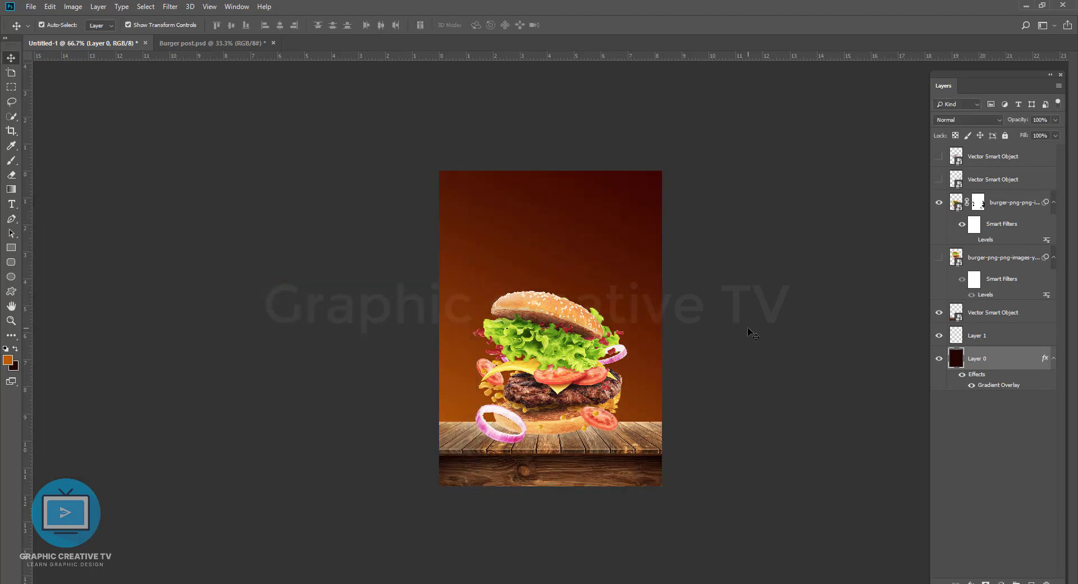
{"action": "left_click", "coordinate": [558, 346]}
{"action": "left_click", "coordinate": [1026, 351]}
{"action": "double_click", "coordinate": [989, 386]}
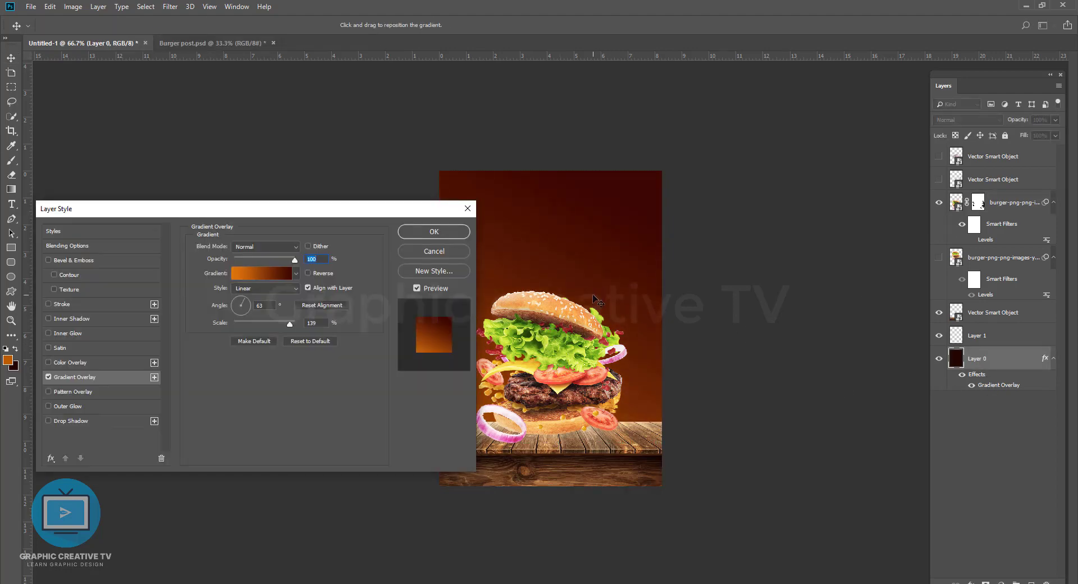
{"action": "key", "text": "Return"}
{"action": "left_click_drag", "start_coordinate": [581, 363], "coordinate": [581, 365]}
{"action": "left_click", "coordinate": [764, 325]}
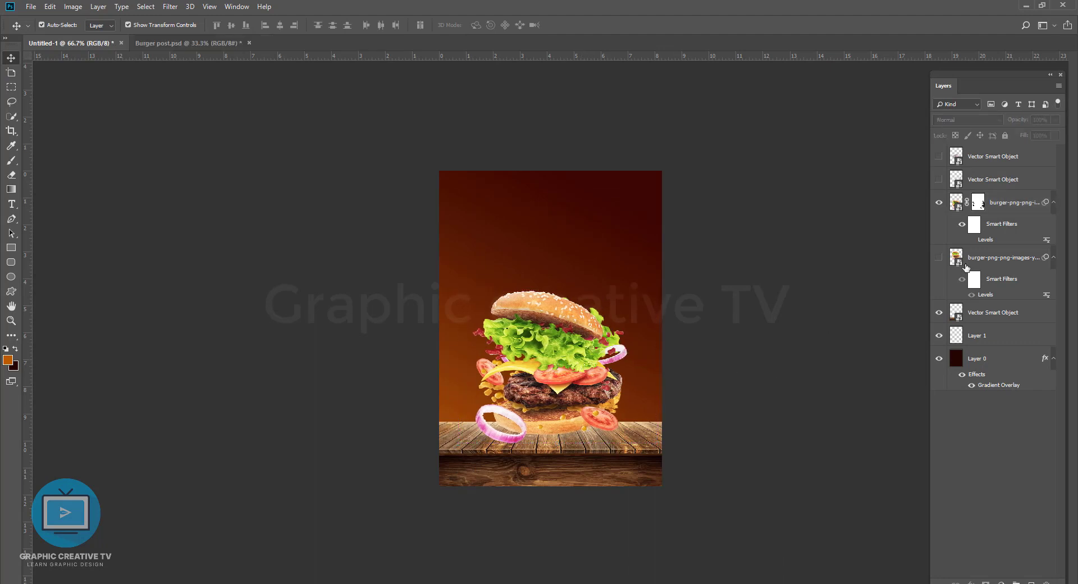
Step: Show the sparks layer above the burger, spread it across the poster's upper area and blend it in with Screen mode
{"action": "left_click", "coordinate": [659, 310]}
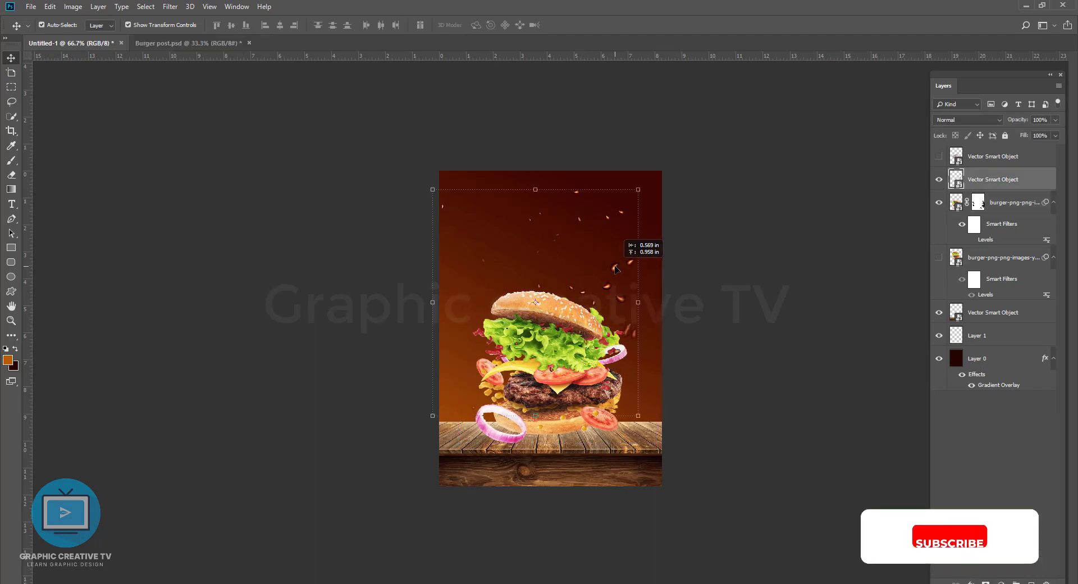
{"action": "left_click", "coordinate": [967, 120]}
{"action": "left_click", "coordinate": [954, 163]}
{"action": "scroll", "coordinate": [949, 122], "scroll_direction": "down", "scroll_amount": 14}
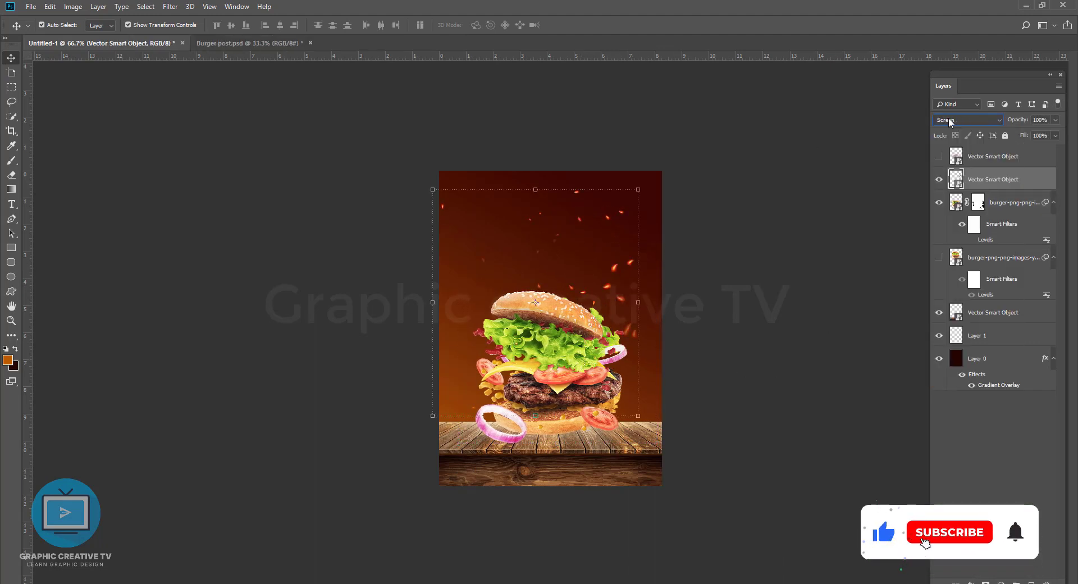
{"action": "scroll", "coordinate": [949, 121], "scroll_direction": "down", "scroll_amount": 8}
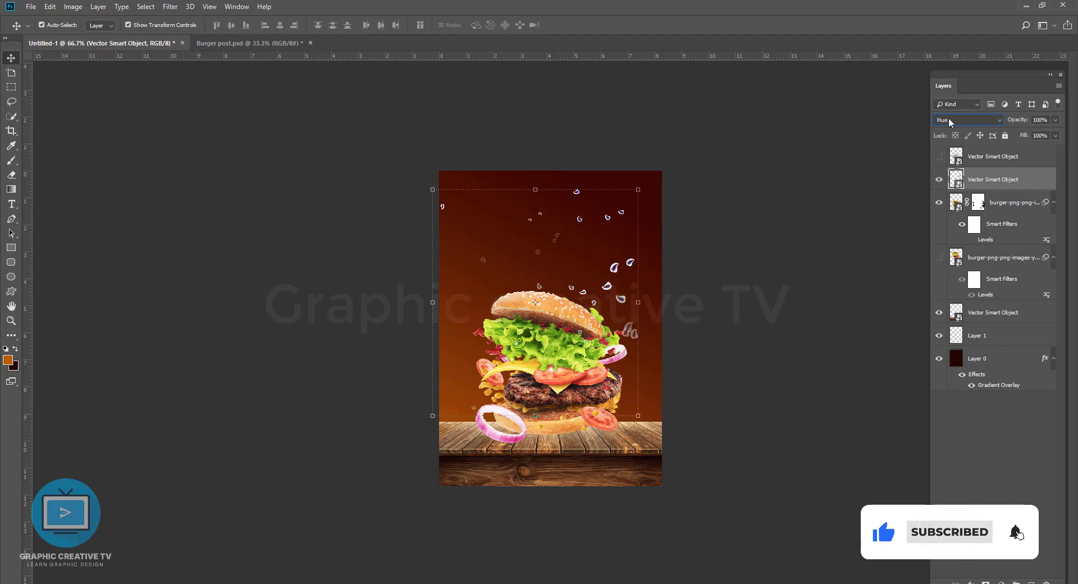
{"action": "scroll", "coordinate": [949, 118], "scroll_direction": "up", "scroll_amount": 5}
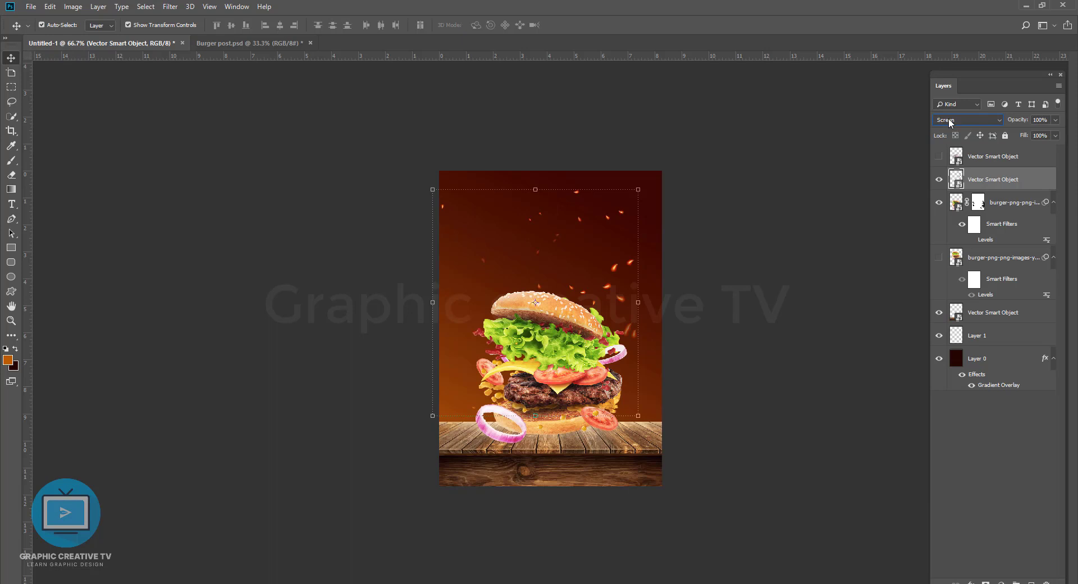
{"action": "key", "text": "Up"}
{"action": "left_click", "coordinate": [730, 236]}
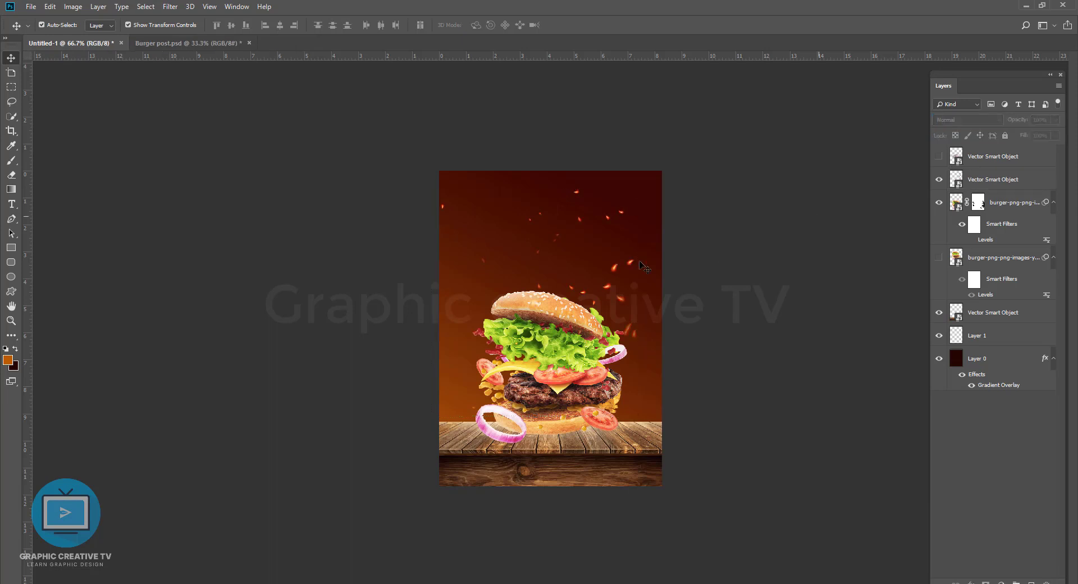
{"action": "left_click_drag", "start_coordinate": [615, 268], "coordinate": [642, 273]}
Step: Show the flame layer, try lightening blend modes such as Screen, and place it beside the left of the top bun
{"action": "left_click", "coordinate": [939, 157]}
{"action": "left_click_drag", "start_coordinate": [589, 299], "coordinate": [575, 209]}
{"action": "scroll", "coordinate": [963, 120], "scroll_direction": "down", "scroll_amount": 8}
{"action": "scroll", "coordinate": [962, 122], "scroll_direction": "down", "scroll_amount": 1}
{"action": "scroll", "coordinate": [963, 122], "scroll_direction": "up", "scroll_amount": 1}
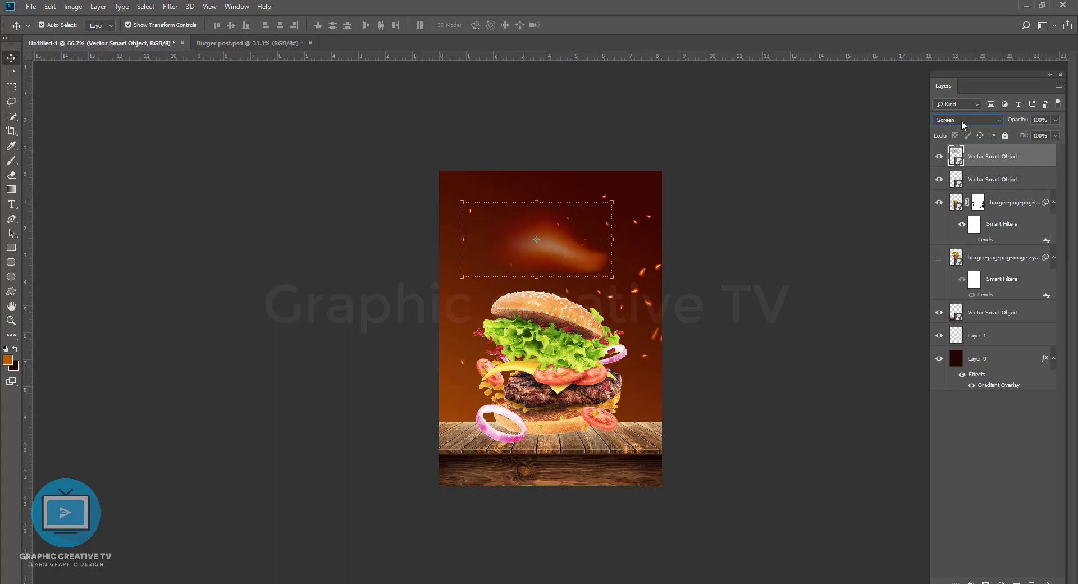
{"action": "scroll", "coordinate": [962, 122], "scroll_direction": "down", "scroll_amount": 2}
{"action": "left_click_drag", "start_coordinate": [539, 242], "coordinate": [481, 309]}
Step: Set Layer 0's Gradient Overlay style to Radial, trying the Reverse option and switching it off again
{"action": "left_click", "coordinate": [988, 358]}
{"action": "double_click", "coordinate": [998, 385]}
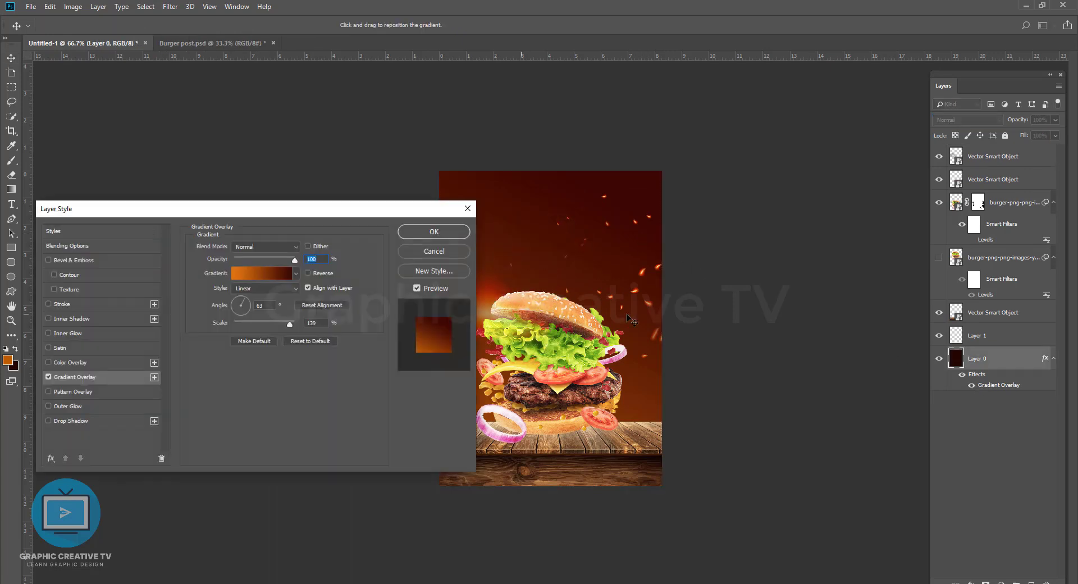
{"action": "left_click", "coordinate": [307, 273]}
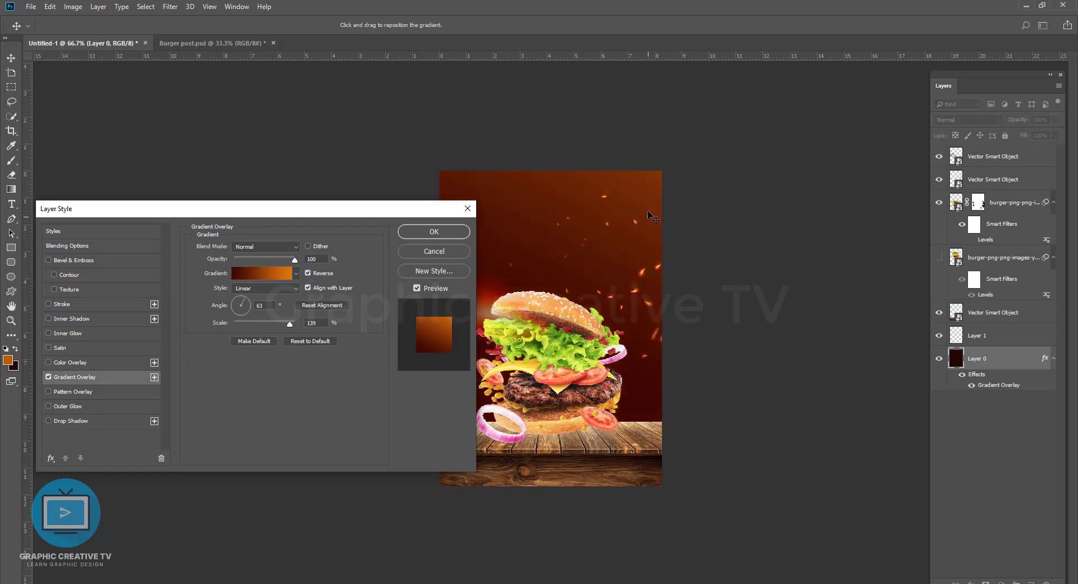
{"action": "left_click", "coordinate": [265, 289]}
{"action": "left_click", "coordinate": [240, 307]}
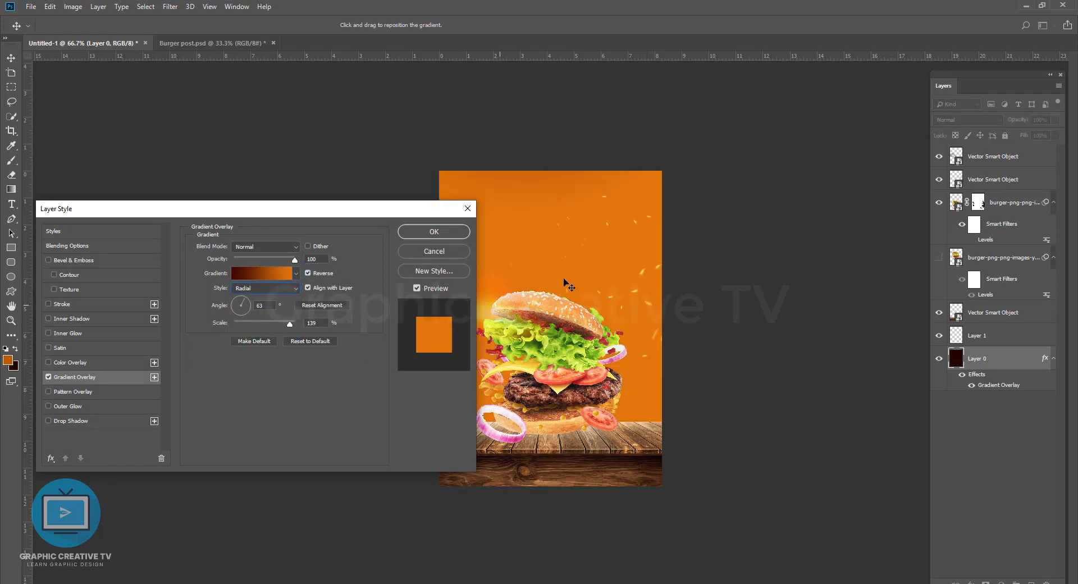
{"action": "left_click", "coordinate": [307, 274]}
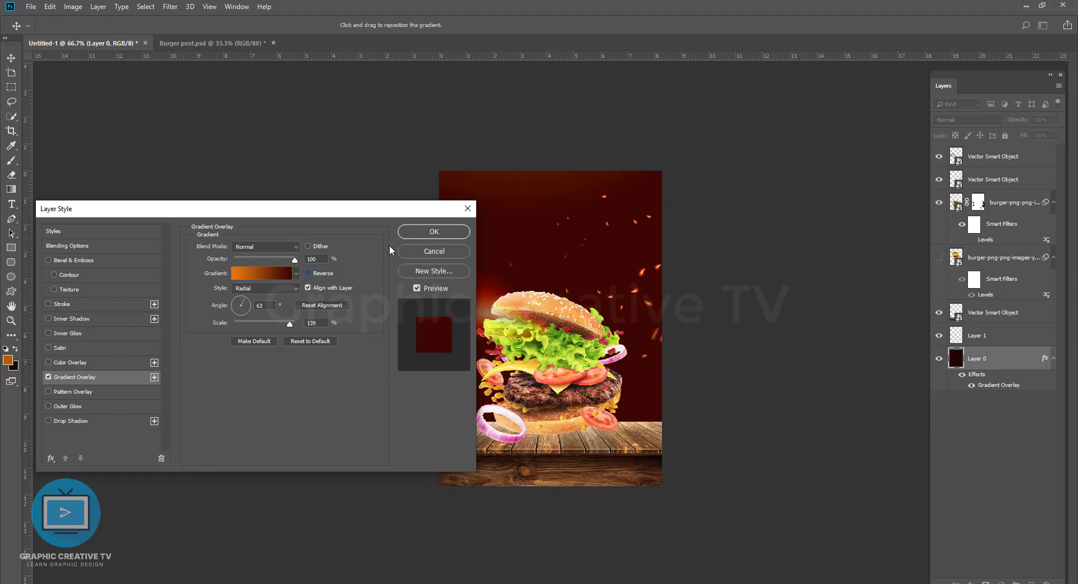
Step: Shift the radial gradient's centre down behind the burger and set its scale to 109%
{"action": "left_click_drag", "start_coordinate": [386, 210], "coordinate": [918, 49]}
{"action": "left_click_drag", "start_coordinate": [539, 130], "coordinate": [553, 264]}
{"action": "mouse_move", "coordinate": [820, 166]}
{"action": "left_mouse_down"}
{"action": "mouse_move", "coordinate": [783, 159]}
{"action": "mouse_move", "coordinate": [807, 160]}
{"action": "left_mouse_up"}
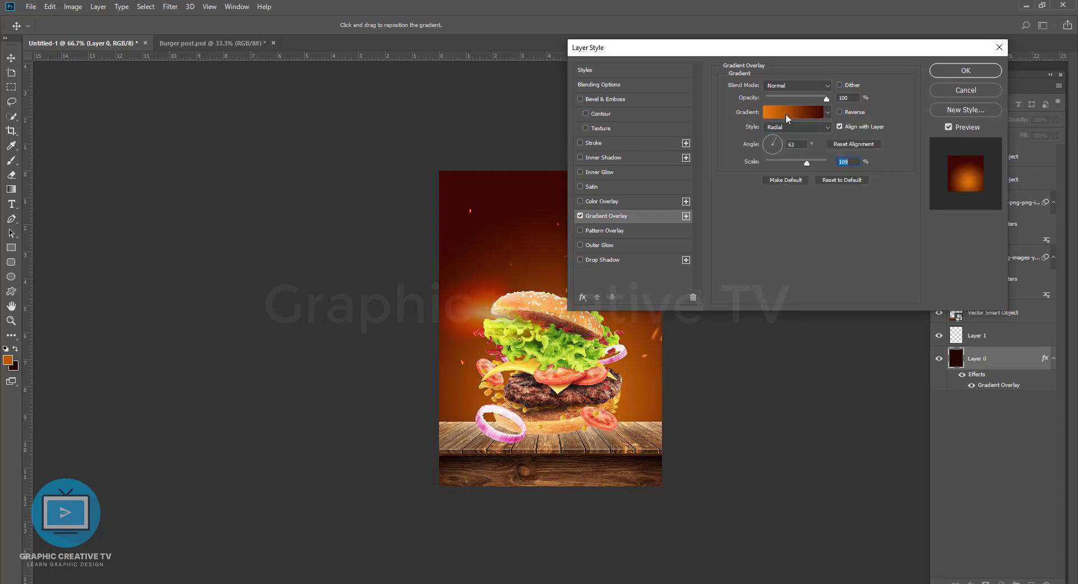
Step: Change the gradient's orange start stop to a strong red at location 2% and apply the Gradient Overlay
{"action": "left_click", "coordinate": [786, 114]}
{"action": "left_click", "coordinate": [792, 405]}
{"action": "left_click", "coordinate": [830, 449]}
{"action": "left_click", "coordinate": [869, 434]}
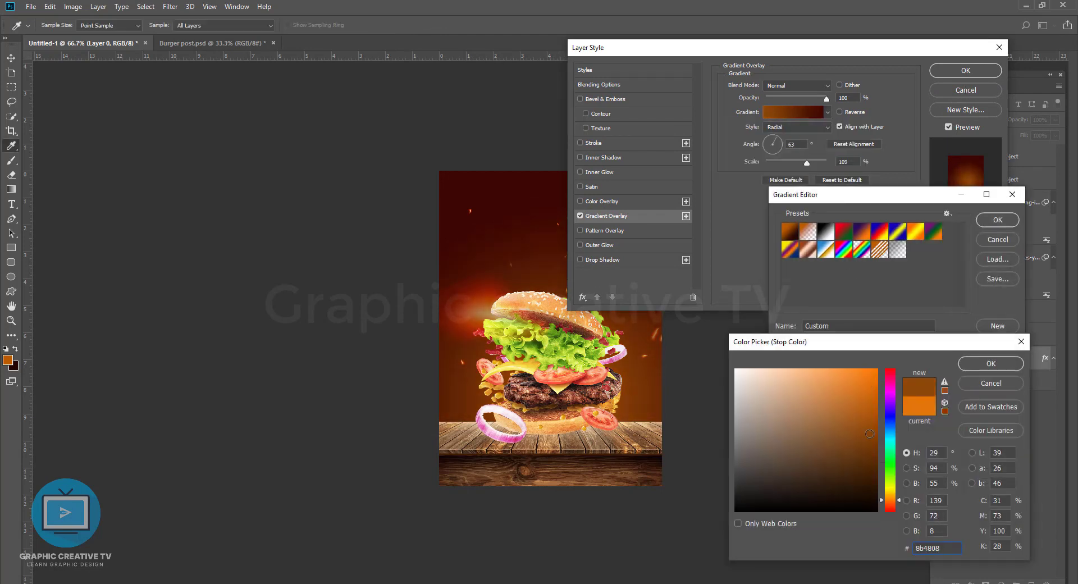
{"action": "mouse_move", "coordinate": [870, 433]}
{"action": "left_mouse_down"}
{"action": "mouse_move", "coordinate": [869, 460]}
{"action": "mouse_move", "coordinate": [875, 431]}
{"action": "left_mouse_up"}
{"action": "left_click", "coordinate": [890, 507]}
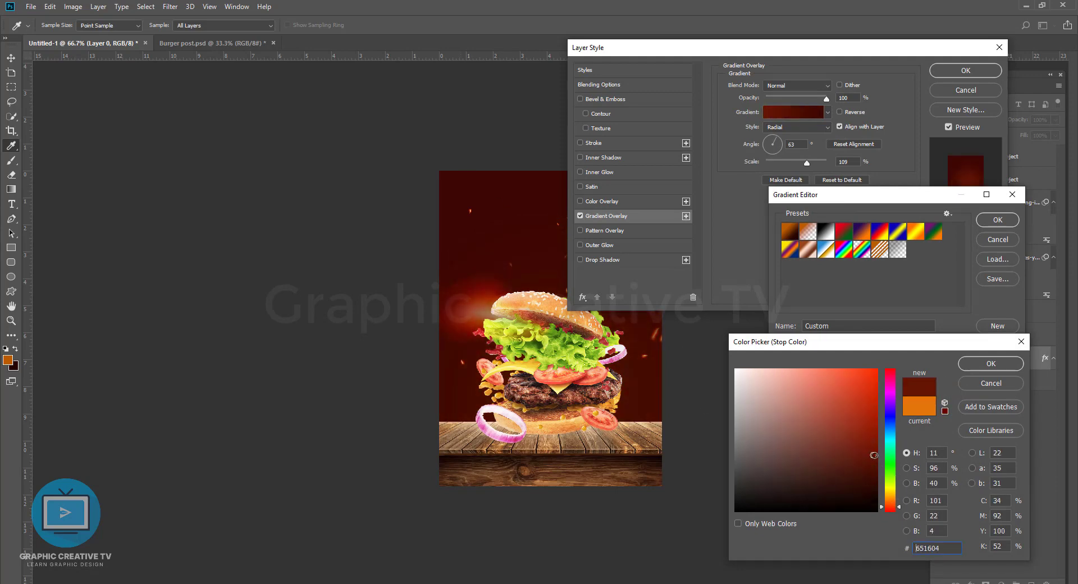
{"action": "left_click", "coordinate": [991, 364]}
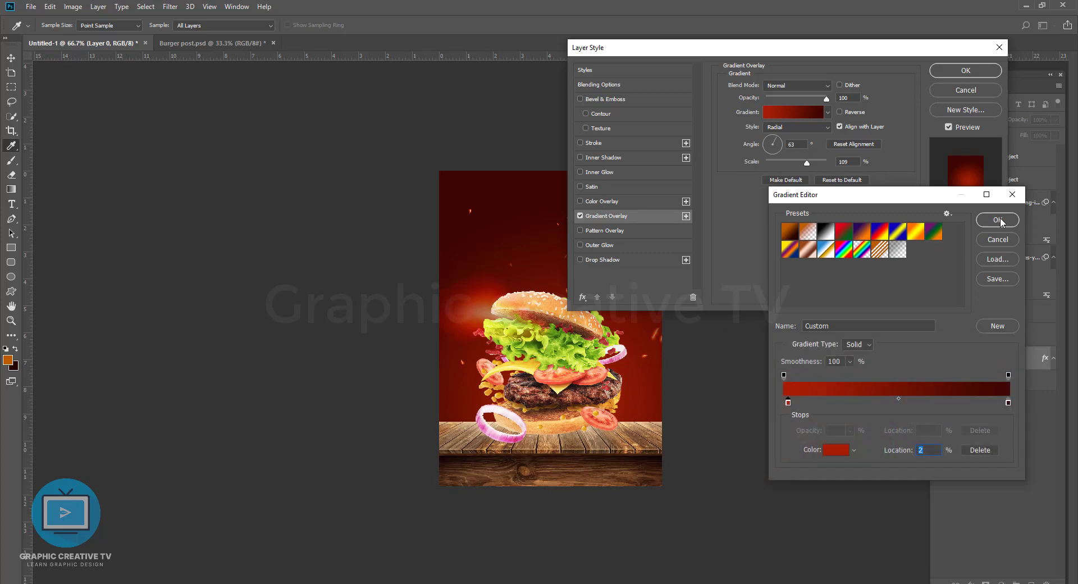
{"action": "left_click", "coordinate": [998, 220]}
{"action": "left_click", "coordinate": [966, 70]}
Step: Move the flame to the poster's left edge above the bun and try other blend modes such as Subtract
{"action": "left_click_drag", "start_coordinate": [474, 298], "coordinate": [465, 253]}
{"action": "left_click", "coordinate": [956, 120]}
{"action": "left_click", "coordinate": [956, 120]}
{"action": "scroll", "coordinate": [956, 119], "scroll_direction": "down", "scroll_amount": 2}
{"action": "scroll", "coordinate": [955, 119], "scroll_direction": "down", "scroll_amount": 8}
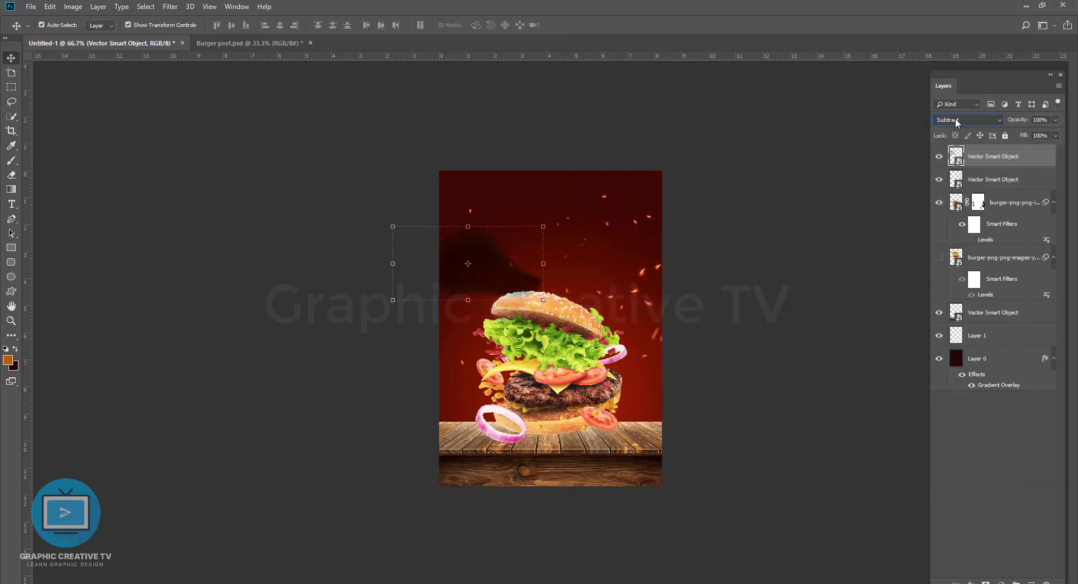
{"action": "left_click_drag", "start_coordinate": [438, 287], "coordinate": [462, 297]}
Step: Move the flame layer below both burger layers and set its blend mode to Linear Dodge (Add)
{"action": "left_click_drag", "start_coordinate": [981, 161], "coordinate": [986, 291]}
{"action": "left_click", "coordinate": [955, 120]}
{"action": "left_click", "coordinate": [955, 120]}
{"action": "scroll", "coordinate": [956, 119], "scroll_direction": "down", "scroll_amount": 1}
{"action": "key", "text": "Down"}
{"action": "key", "text": "Down"}
{"action": "key", "text": "Down"}
{"action": "key", "text": "Down"}
{"action": "key", "text": "Down"}
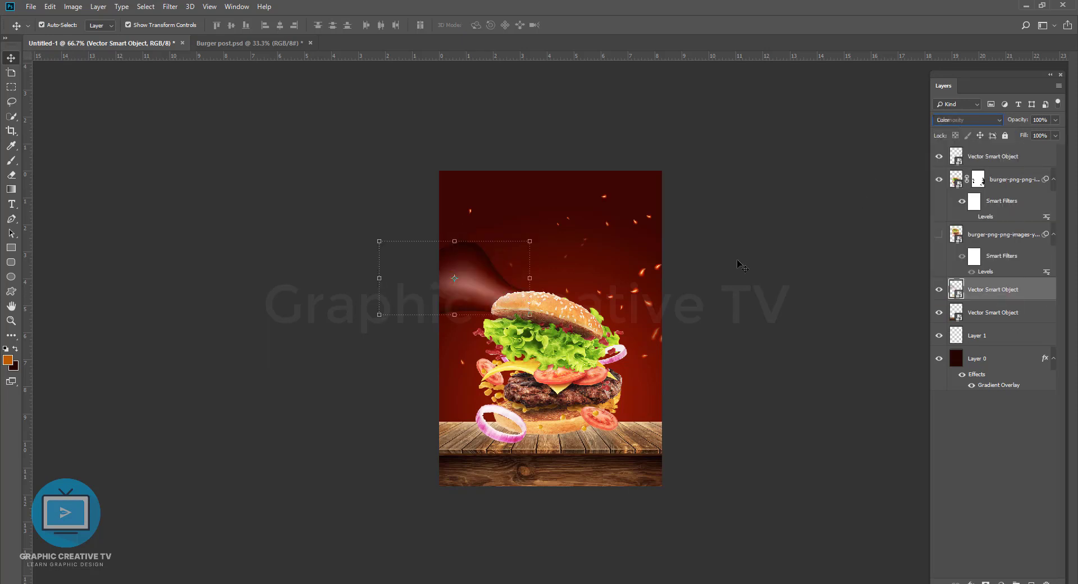
{"action": "key", "text": "Up"}
{"action": "key", "text": "Up"}
{"action": "key", "text": "Up"}
{"action": "key", "text": "Up"}
{"action": "key", "text": "Up"}
{"action": "key", "text": "Up"}
{"action": "key", "text": "Up"}
{"action": "key", "text": "Up"}
{"action": "key", "text": "Up"}
{"action": "key", "text": "Up"}
{"action": "key", "text": "Up"}
{"action": "key", "text": "Up"}
{"action": "key", "text": "Up"}
{"action": "key", "text": "Up"}
{"action": "key", "text": "Up"}
{"action": "key", "text": "Up"}
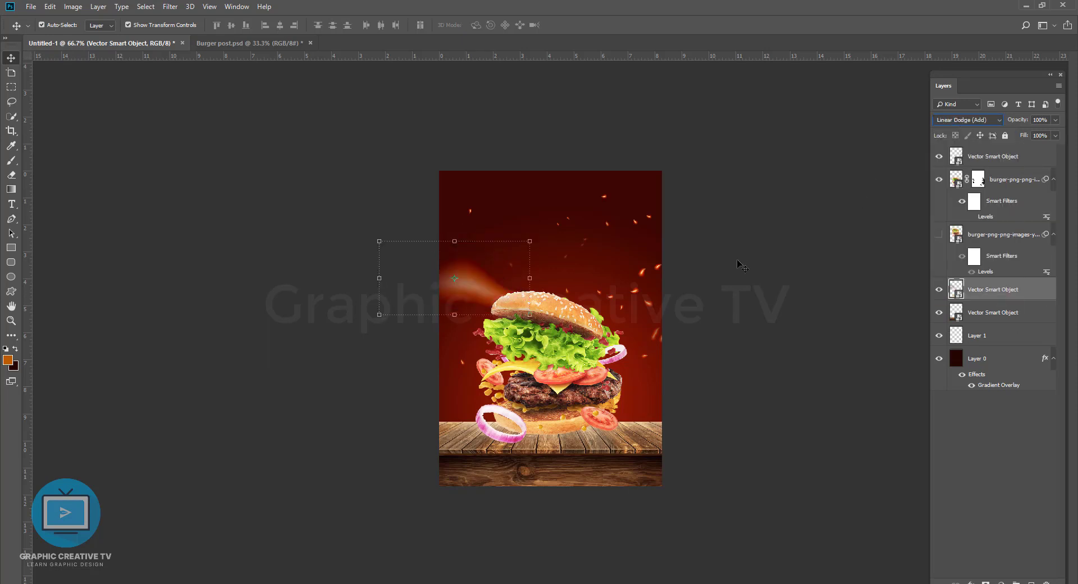
Step: Duplicate the flame, enlarge the copy to about 260% and tilt it behind the right side of the burger
{"action": "left_click_drag", "start_coordinate": [449, 278], "coordinate": [579, 423]}
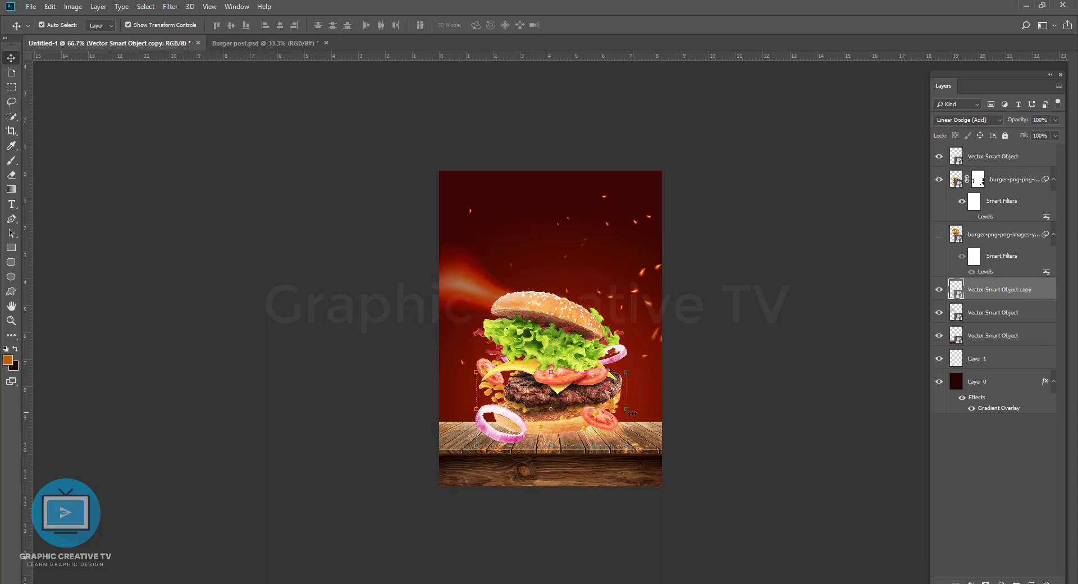
{"action": "left_click_drag", "start_coordinate": [628, 373], "coordinate": [748, 314]}
{"action": "left_click_drag", "start_coordinate": [632, 419], "coordinate": [651, 325]}
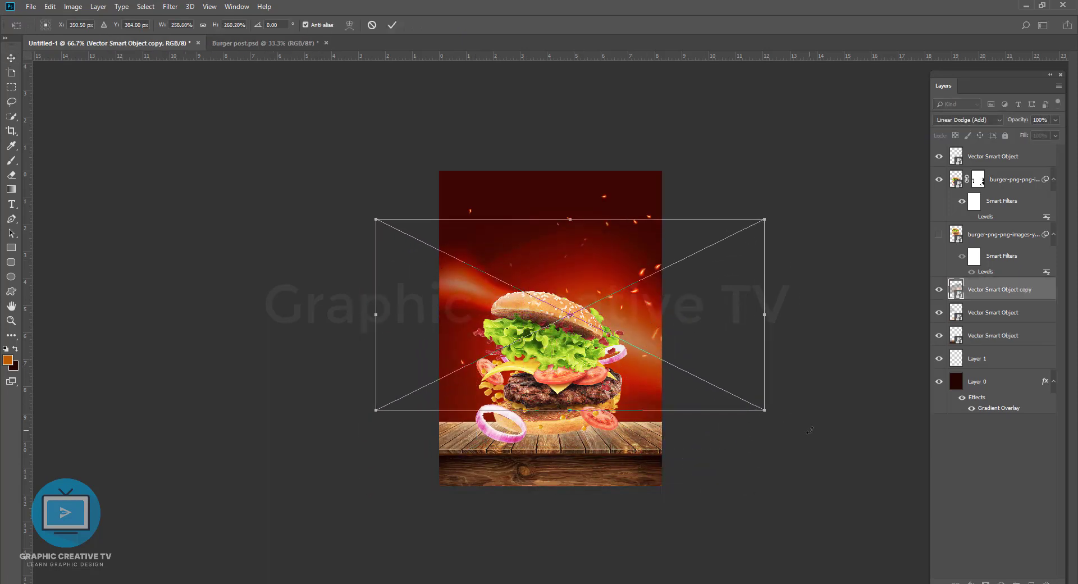
{"action": "left_click_drag", "start_coordinate": [808, 431], "coordinate": [774, 483]}
{"action": "key", "text": "Return"}
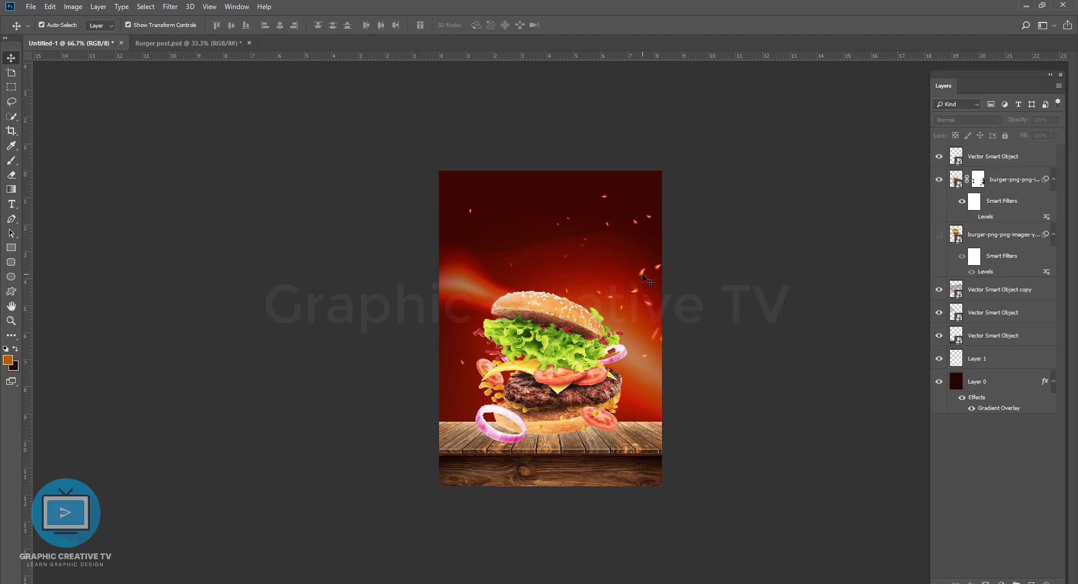
Step: Nudge the sparks slightly up and to the right, and the flame slightly down and to the left
{"action": "mouse_move", "coordinate": [649, 281]}
{"action": "left_mouse_down"}
{"action": "mouse_move", "coordinate": [653, 256]}
{"action": "mouse_move", "coordinate": [652, 270]}
{"action": "left_mouse_up"}
{"action": "left_click_drag", "start_coordinate": [442, 294], "coordinate": [437, 299]}
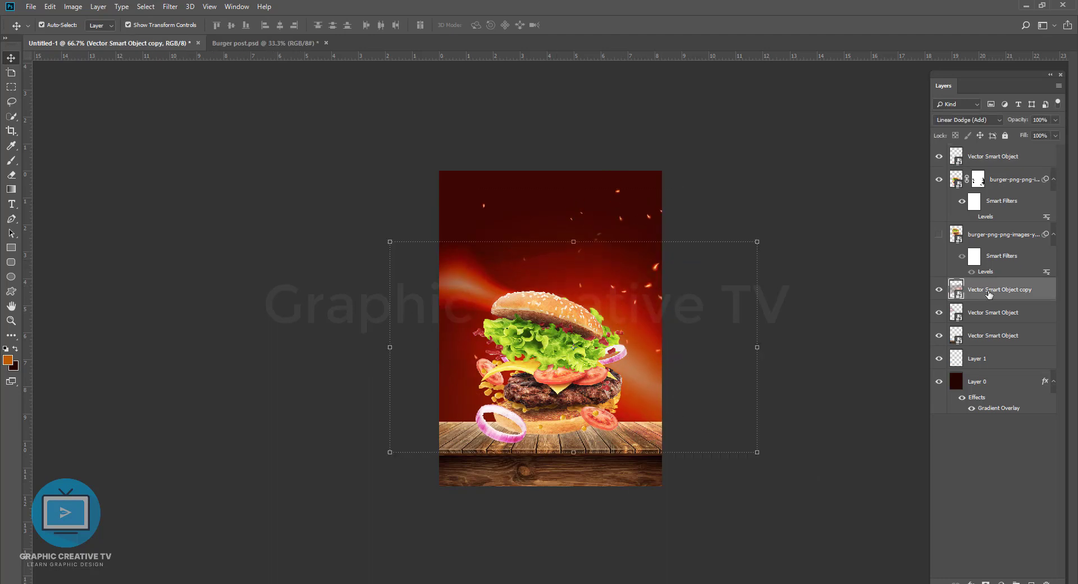
Step: Add a layer above the flame copy, fill it with the background colour and lower its lightness to -100
{"action": "key", "text": "ctrl+shift+alt+n"}
{"action": "key", "text": "ctrl+BackSpace"}
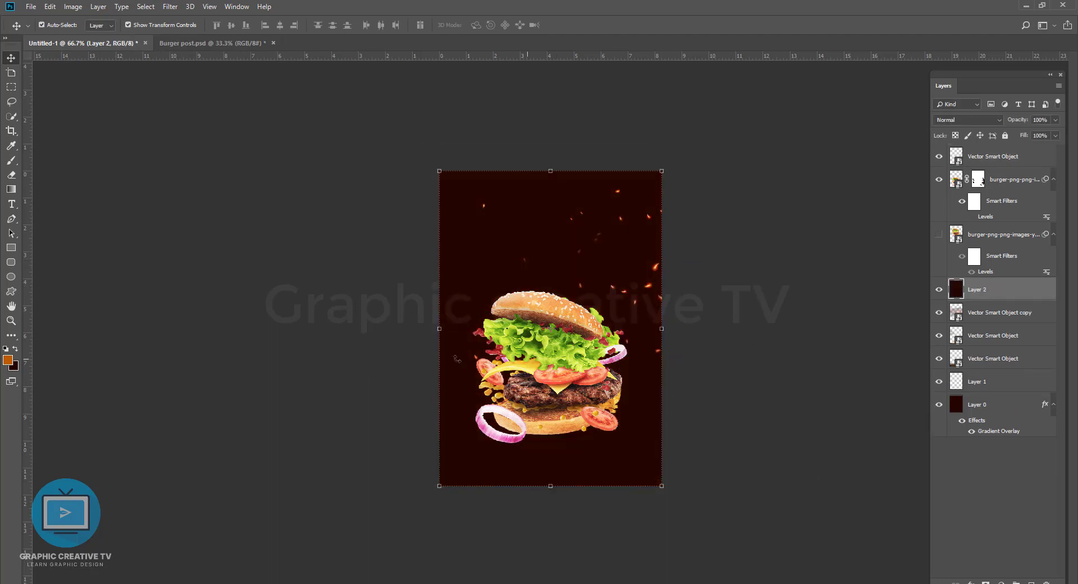
{"action": "key", "text": "ctrl+u"}
{"action": "left_click_drag", "start_coordinate": [807, 212], "coordinate": [747, 212]}
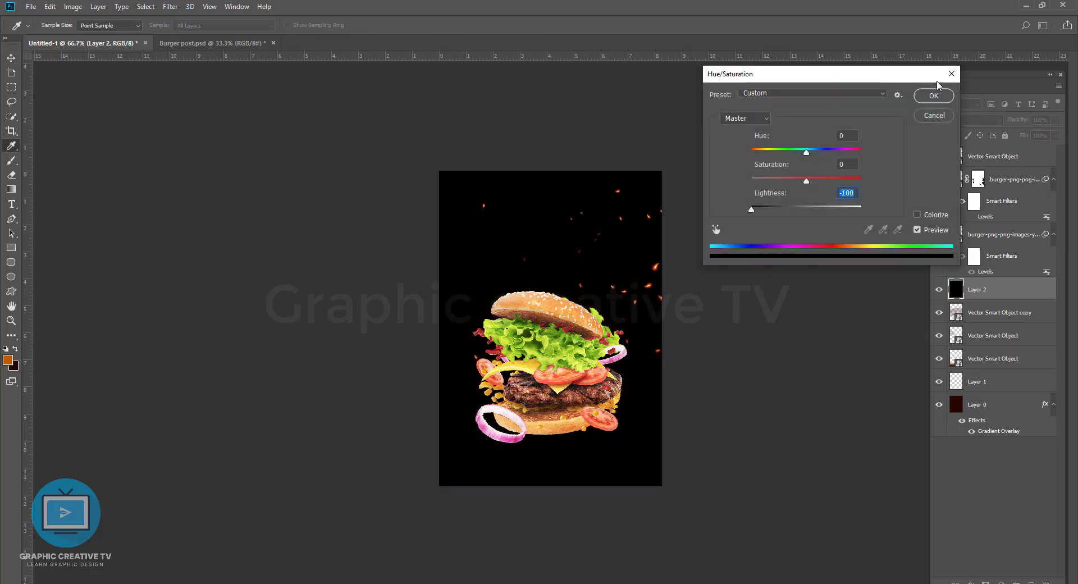
{"action": "left_click", "coordinate": [938, 90]}
Step: Add a layer mask to the black Layer 2 and set up a soft round 600 px brush
{"action": "left_click", "coordinate": [985, 581]}
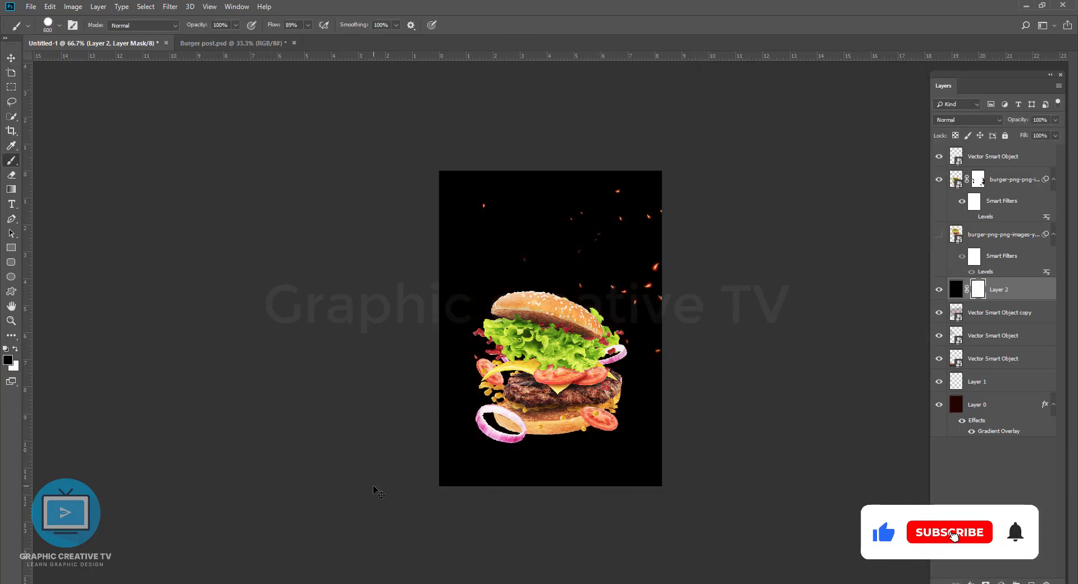
{"action": "left_click", "coordinate": [58, 25]}
{"action": "key", "text": "Return"}
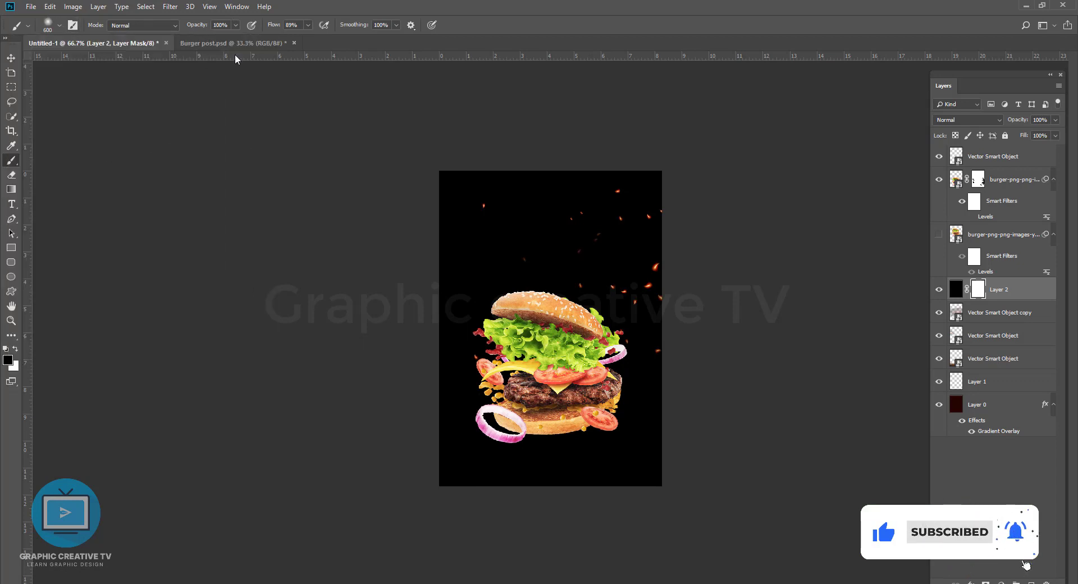
{"action": "mouse_move", "coordinate": [603, 403]}
{"action": "left_mouse_down"}
{"action": "mouse_move", "coordinate": [585, 482]}
{"action": "mouse_move", "coordinate": [483, 427]}
{"action": "mouse_move", "coordinate": [830, 397]}
{"action": "left_mouse_up"}
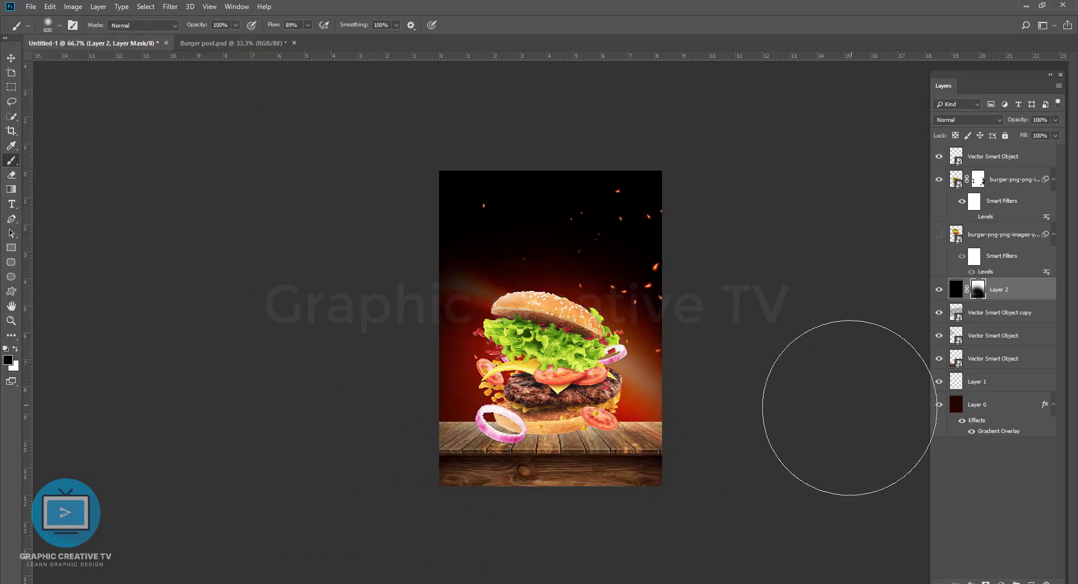
{"action": "key", "text": "ctrl+z"}
{"action": "key", "text": "ctrl+z"}
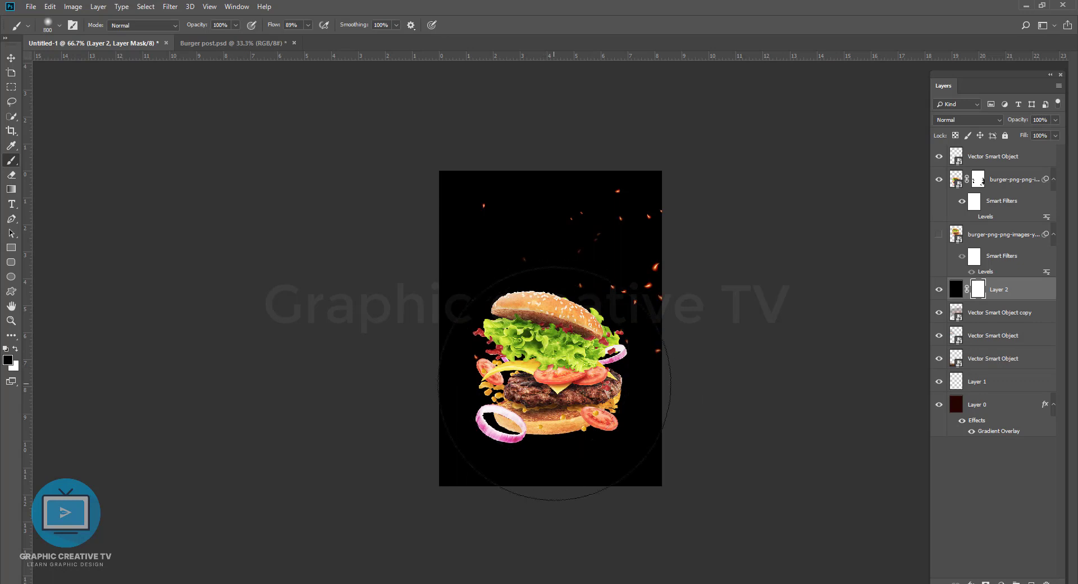
Step: Paint black on Layer 2's mask with a large soft brush to reveal the glow and wooden table, keeping the poster's top dark
{"action": "left_click", "coordinate": [553, 386]}
{"action": "key", "text": "bracketleft"}
{"action": "key", "text": "bracketleft"}
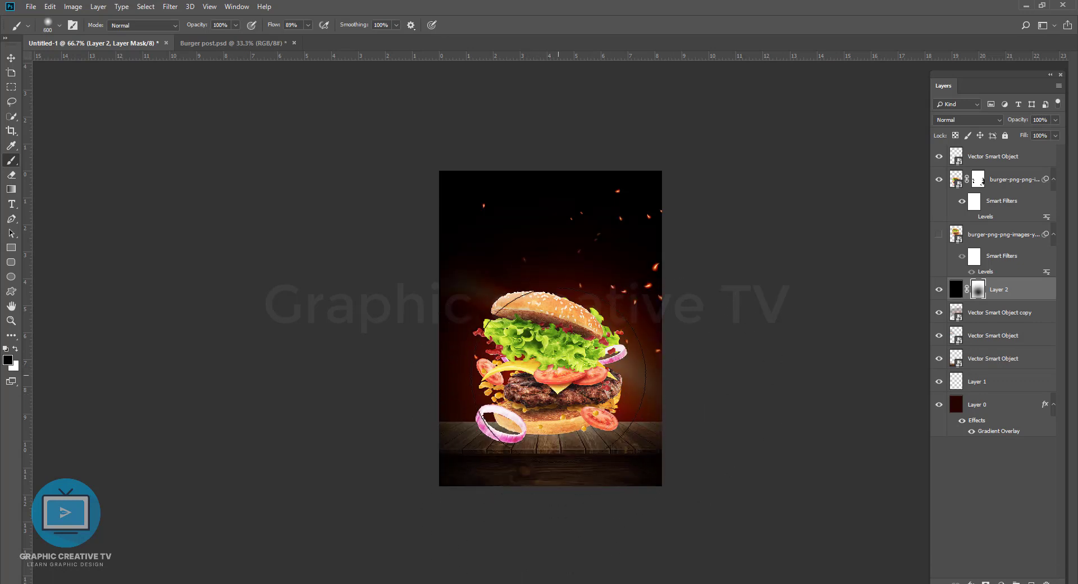
{"action": "key", "text": "bracketleft"}
{"action": "left_click", "coordinate": [552, 363]}
{"action": "mouse_move", "coordinate": [636, 287]}
{"action": "left_mouse_down"}
{"action": "mouse_move", "coordinate": [423, 344]}
{"action": "mouse_move", "coordinate": [414, 452]}
{"action": "mouse_move", "coordinate": [731, 462]}
{"action": "left_mouse_up"}
{"action": "key", "text": "v"}
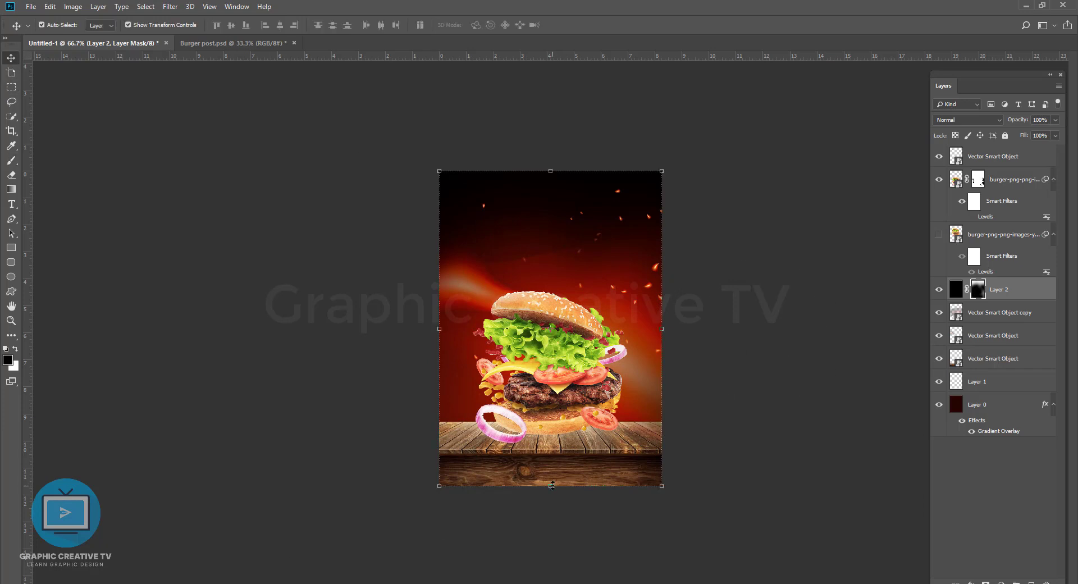
Step: Stretch the black Layer 2 downward past the poster's lower edge and nudge the flame copy beneath it upward
{"action": "left_click_drag", "start_coordinate": [551, 485], "coordinate": [551, 583]}
{"action": "key", "text": "Return"}
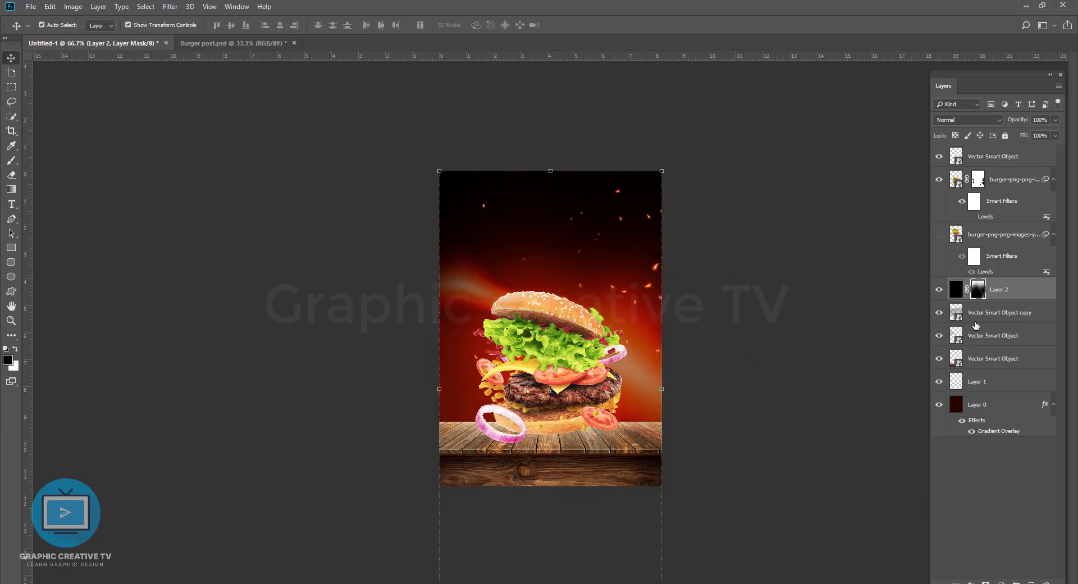
{"action": "left_click", "coordinate": [976, 316]}
{"action": "key", "text": "shift+Up"}
{"action": "key", "text": "shift+Up"}
{"action": "key", "text": "shift+Up"}
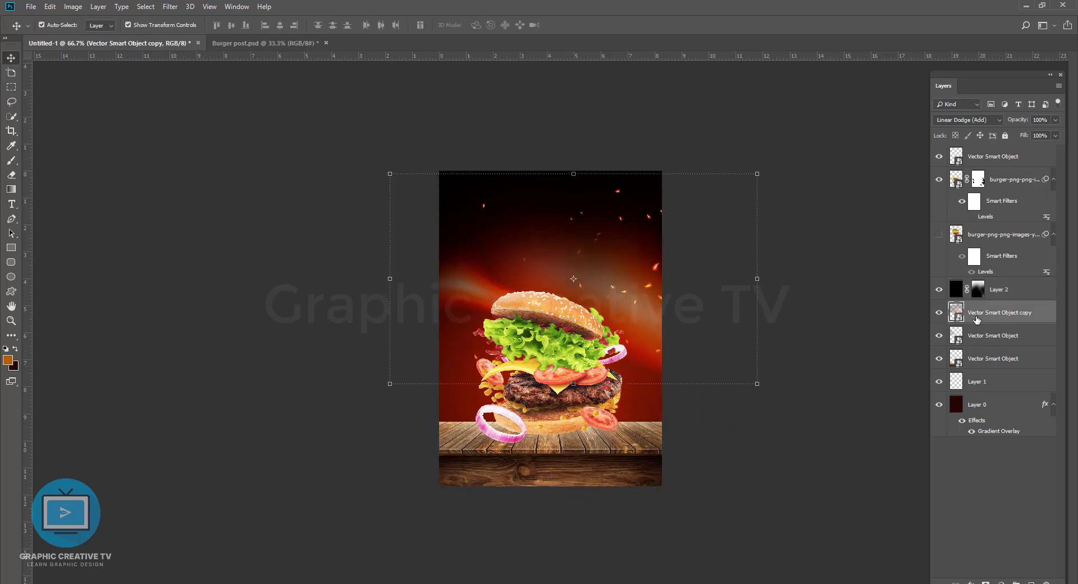
{"action": "left_click", "coordinate": [833, 358]}
Step: Move the wooden table's layer above the black Layer 2 in the layer order
{"action": "left_click_drag", "start_coordinate": [643, 431], "coordinate": [644, 443]}
{"action": "key", "text": "ctrl+z"}
{"action": "left_click_drag", "start_coordinate": [1001, 358], "coordinate": [984, 285]}
{"action": "left_click", "coordinate": [753, 361]}
{"action": "left_click", "coordinate": [643, 264]}
{"action": "left_click", "coordinate": [634, 228]}
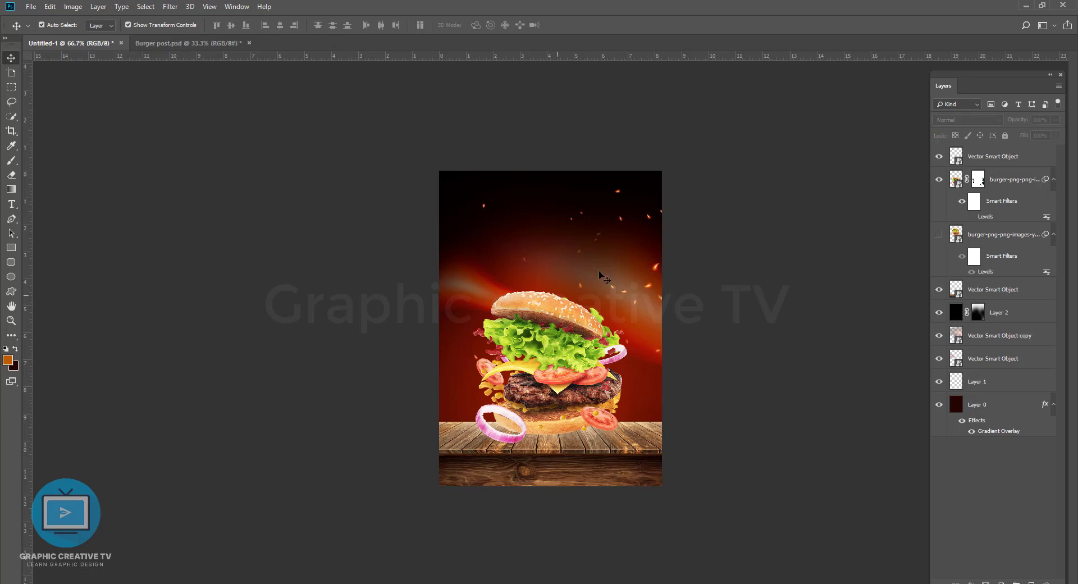
Step: Duplicate the flame glow twice and position the copies behind the lower left and right sides of the burger
{"action": "left_click_drag", "start_coordinate": [476, 298], "coordinate": [477, 476]}
{"action": "key", "text": "ctrl+j"}
{"action": "left_click_drag", "start_coordinate": [451, 400], "coordinate": [726, 409]}
{"action": "key", "text": "ctrl+j"}
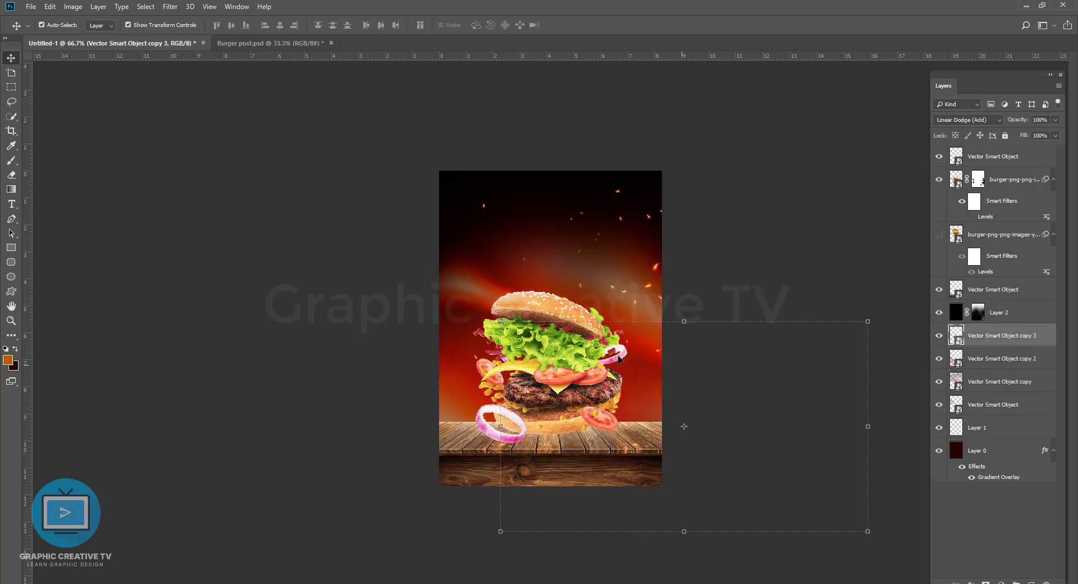
{"action": "left_click_drag", "start_coordinate": [646, 379], "coordinate": [711, 384]}
{"action": "left_click_drag", "start_coordinate": [536, 416], "coordinate": [599, 403]}
{"action": "left_click", "coordinate": [706, 332]}
Step: Duplicate the sparks and place the copy over the left side of the poster
{"action": "left_click_drag", "start_coordinate": [620, 221], "coordinate": [451, 266]}
{"action": "left_click", "coordinate": [565, 383]}
{"action": "left_click", "coordinate": [236, 205]}
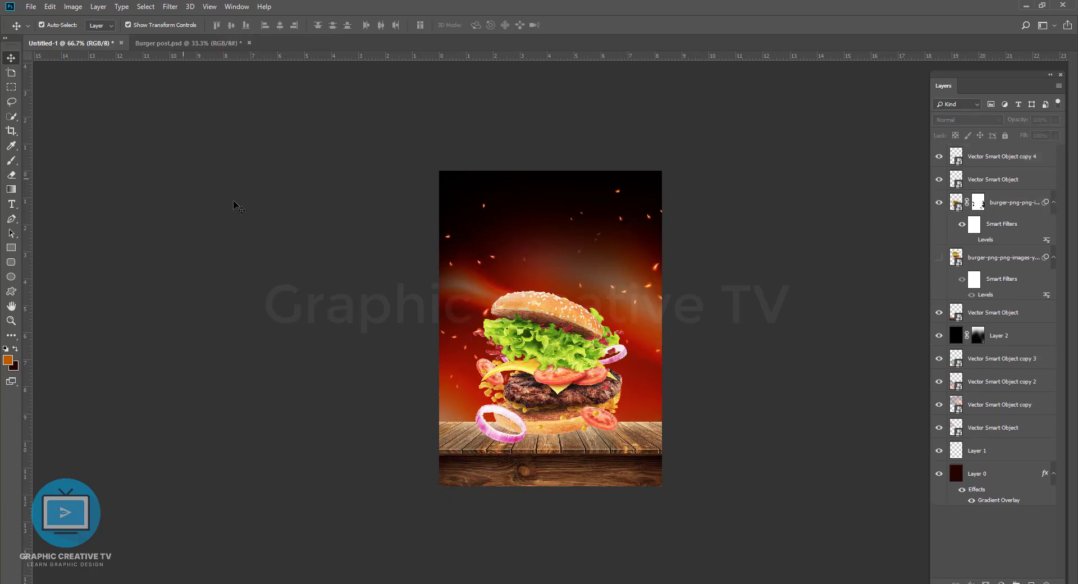
Step: Add a new layer on top and stamp one dark spot on it with a large soft 500 px brush
{"action": "left_click", "coordinate": [10, 161]}
{"action": "key", "text": "ctrl+shift+alt+n"}
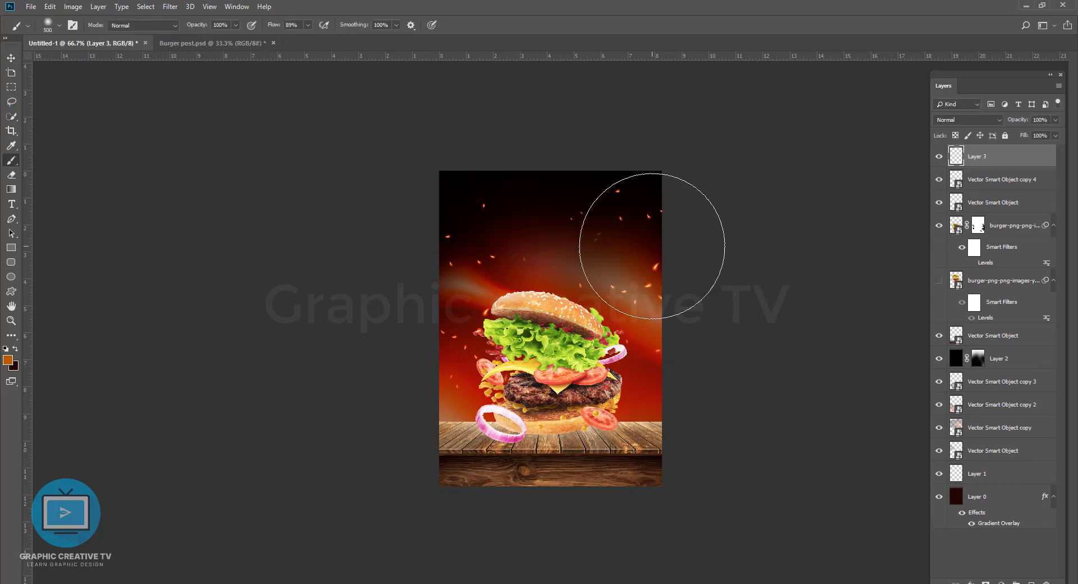
{"action": "key", "text": "bracketright"}
{"action": "key", "text": "bracketright"}
{"action": "key", "text": "bracketright"}
{"action": "left_click", "coordinate": [561, 300]}
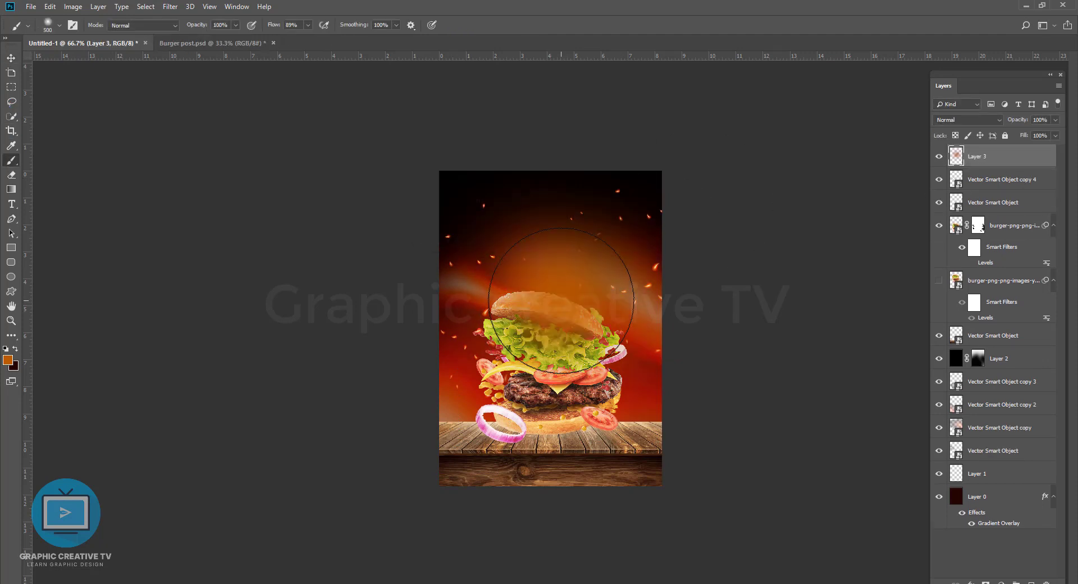
{"action": "key", "text": "ctrl+z"}
{"action": "left_click", "coordinate": [560, 300]}
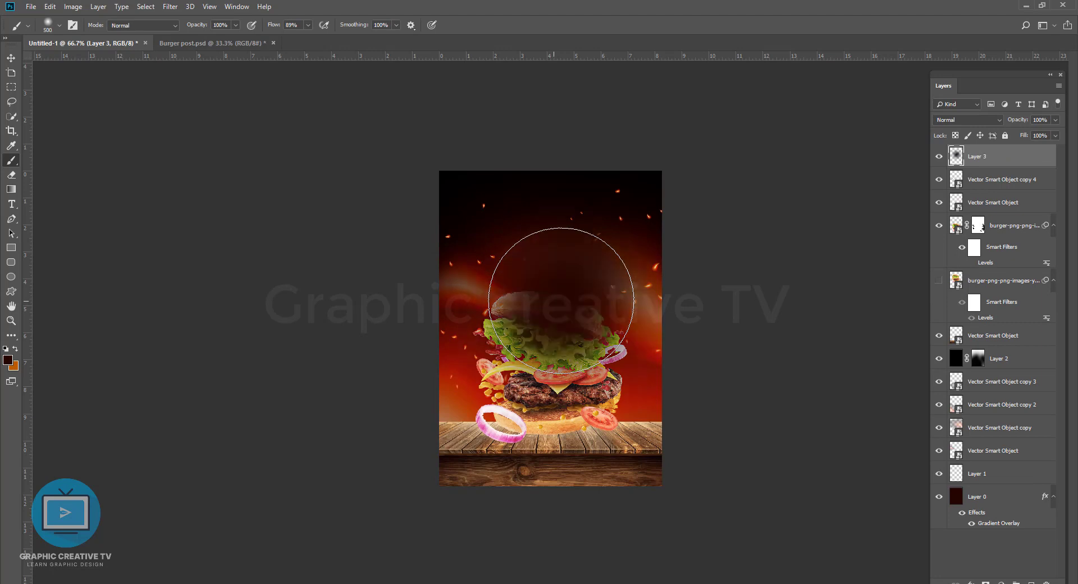
Step: Squash the dark spot vertically into a thin shadow lying on the wooden table at the burger's base
{"action": "left_click", "coordinate": [10, 61]}
{"action": "key", "text": "ctrl+t"}
{"action": "mouse_move", "coordinate": [551, 168]}
{"action": "left_mouse_down"}
{"action": "mouse_move", "coordinate": [550, 426]}
{"action": "mouse_move", "coordinate": [582, 438]}
{"action": "left_mouse_up"}
{"action": "key", "text": "Return"}
{"action": "left_click", "coordinate": [696, 430]}
Step: Move the shadow's Layer 3 below the visible burger layer and widen the shadow to about 109%
{"action": "left_click_drag", "start_coordinate": [991, 157], "coordinate": [993, 267]}
{"action": "left_click", "coordinate": [697, 420]}
{"action": "left_click", "coordinate": [618, 426]}
{"action": "key", "text": "ctrl+t"}
{"action": "left_click_drag", "start_coordinate": [654, 434], "coordinate": [665, 434]}
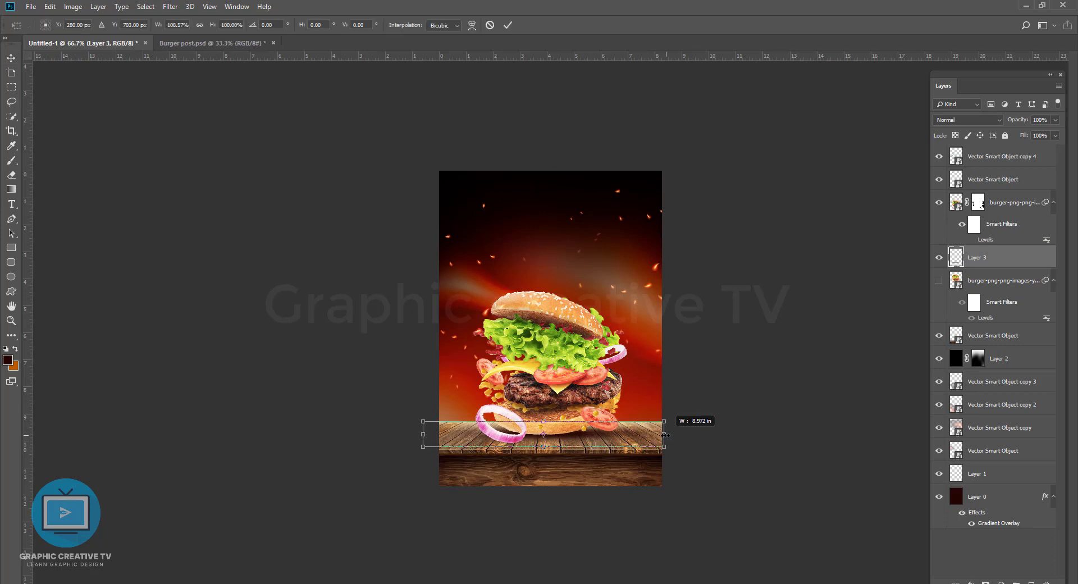
{"action": "key", "text": "Return"}
{"action": "left_click", "coordinate": [707, 406]}
{"action": "left_click", "coordinate": [606, 361]}
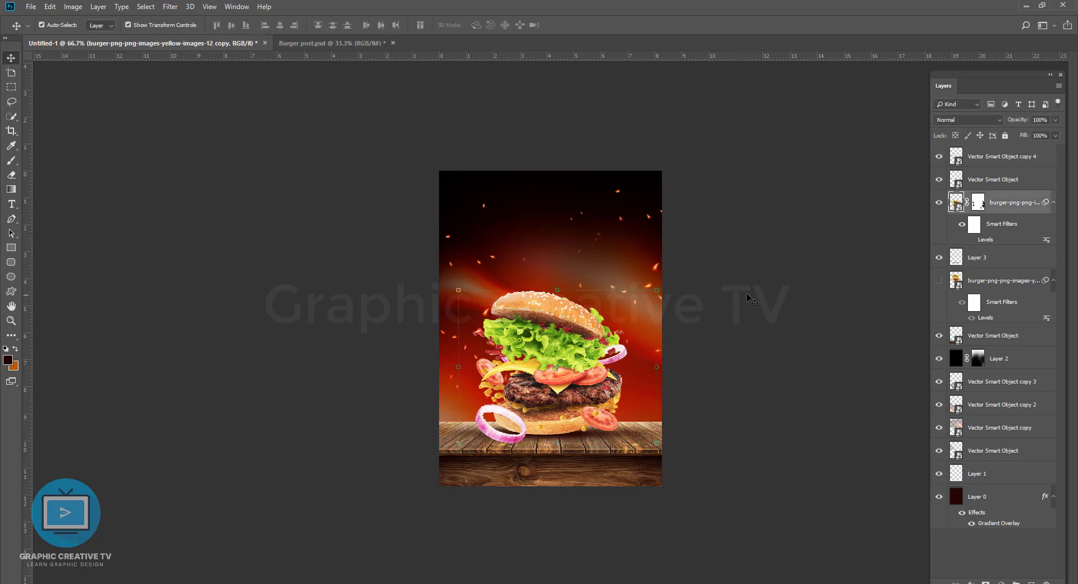
{"action": "left_click", "coordinate": [745, 293]}
Step: Shift the left sparks copy up and to the left, and apply a 3.9-pixel Gaussian Blur to both spark layers
{"action": "left_click_drag", "start_coordinate": [448, 236], "coordinate": [426, 192]}
{"action": "left_click", "coordinate": [170, 6]}
{"action": "mouse_move", "coordinate": [169, 135]}
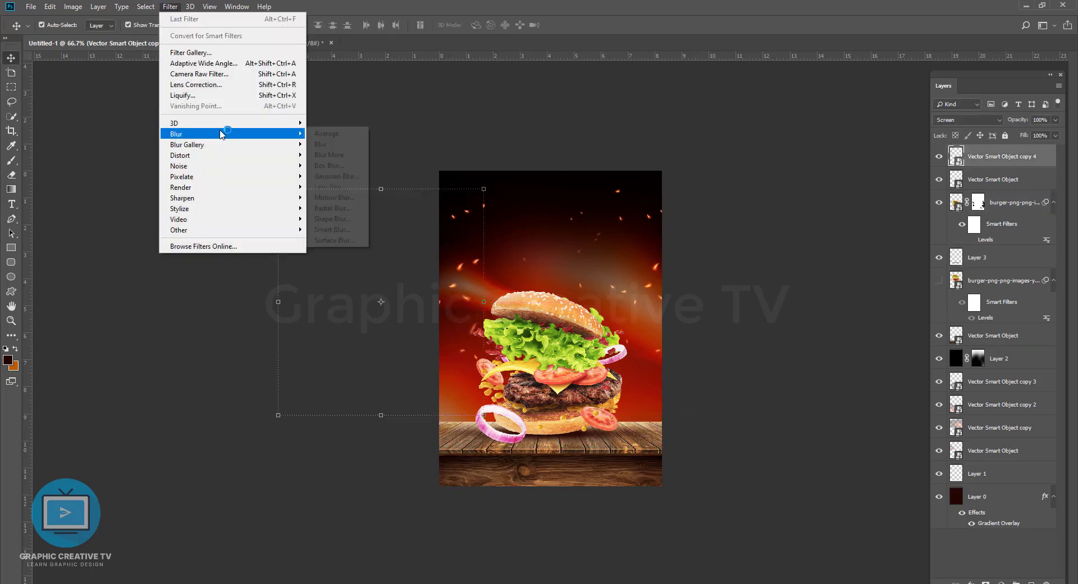
{"action": "left_click", "coordinate": [337, 174]}
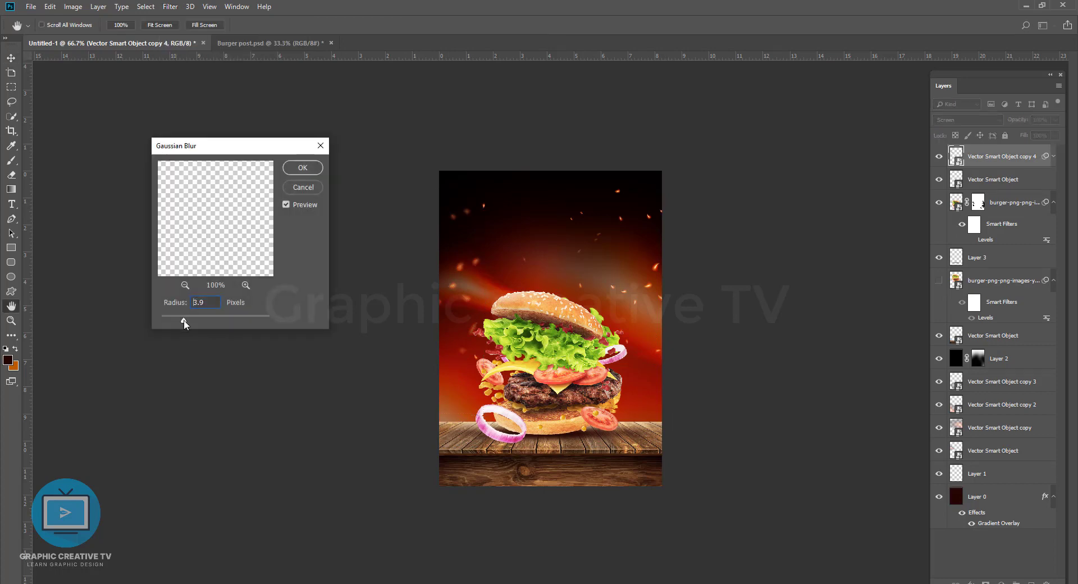
{"action": "key", "text": "Return"}
{"action": "left_click", "coordinate": [701, 287]}
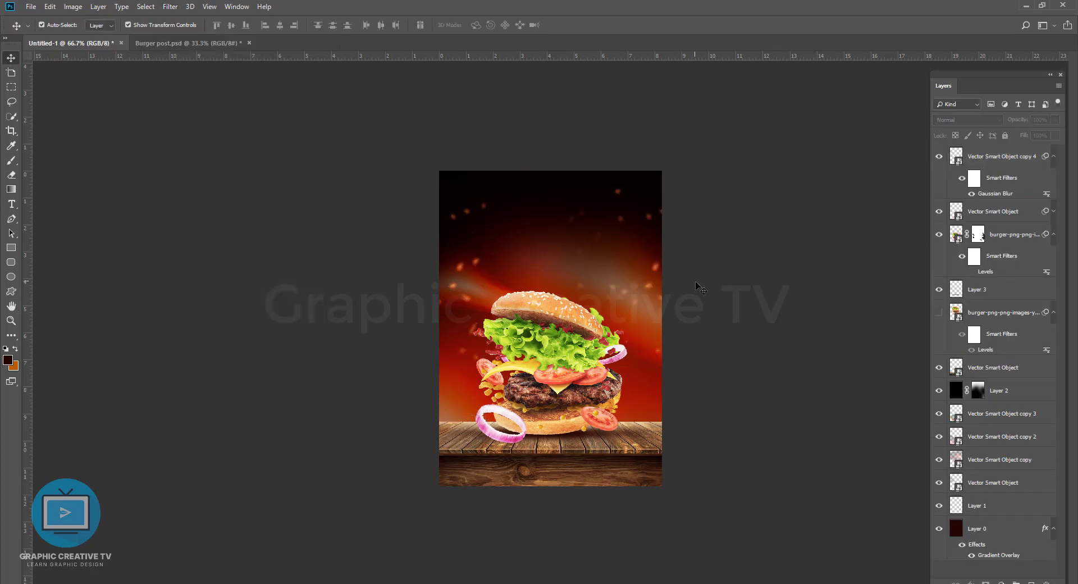
Step: Lower the Gaussian Blur radius on the original sparks layer at the right of the poster
{"action": "left_click_drag", "start_coordinate": [989, 194], "coordinate": [1053, 212]}
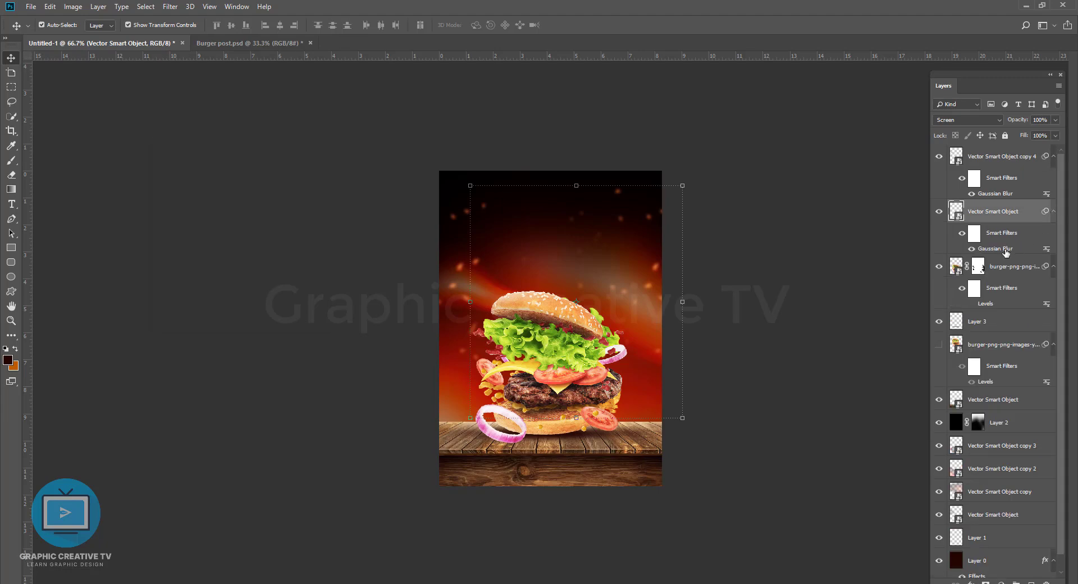
{"action": "double_click", "coordinate": [1005, 252]}
{"action": "left_click", "coordinate": [303, 167]}
{"action": "left_click", "coordinate": [810, 280]}
{"action": "left_click", "coordinate": [648, 285]}
{"action": "left_click", "coordinate": [752, 323]}
Step: Duplicate the masked burger layer and turn on the Levels smart filter of the upper copy
{"action": "left_click", "coordinate": [565, 369]}
{"action": "key", "text": "ctrl+j"}
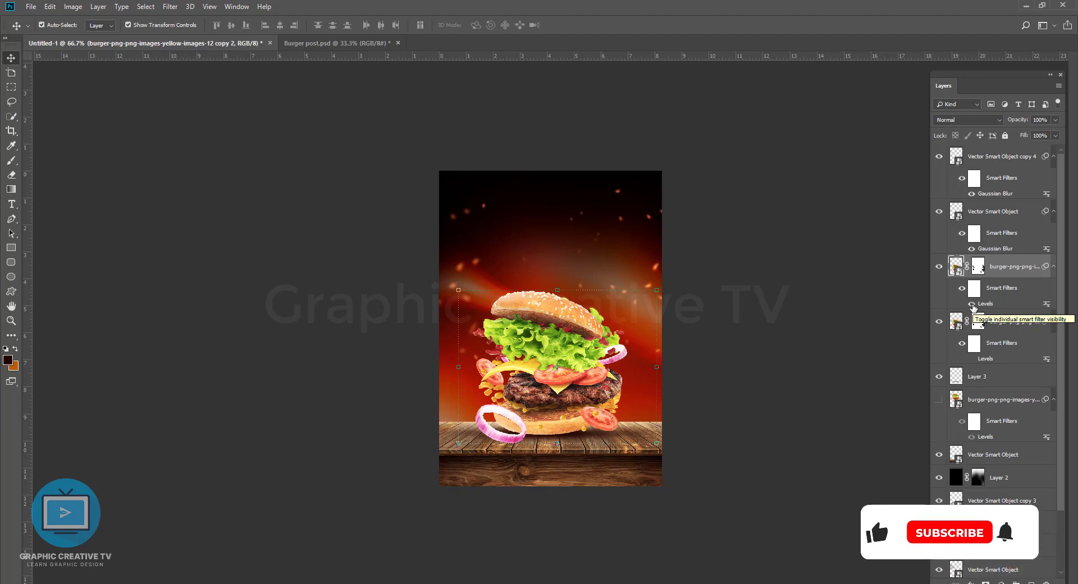
{"action": "left_click", "coordinate": [749, 292]}
{"action": "left_click", "coordinate": [567, 337]}
Step: Move the right-hand sparks slightly to the right and up
{"action": "left_click", "coordinate": [605, 238]}
{"action": "left_click_drag", "start_coordinate": [606, 235], "coordinate": [627, 219]}
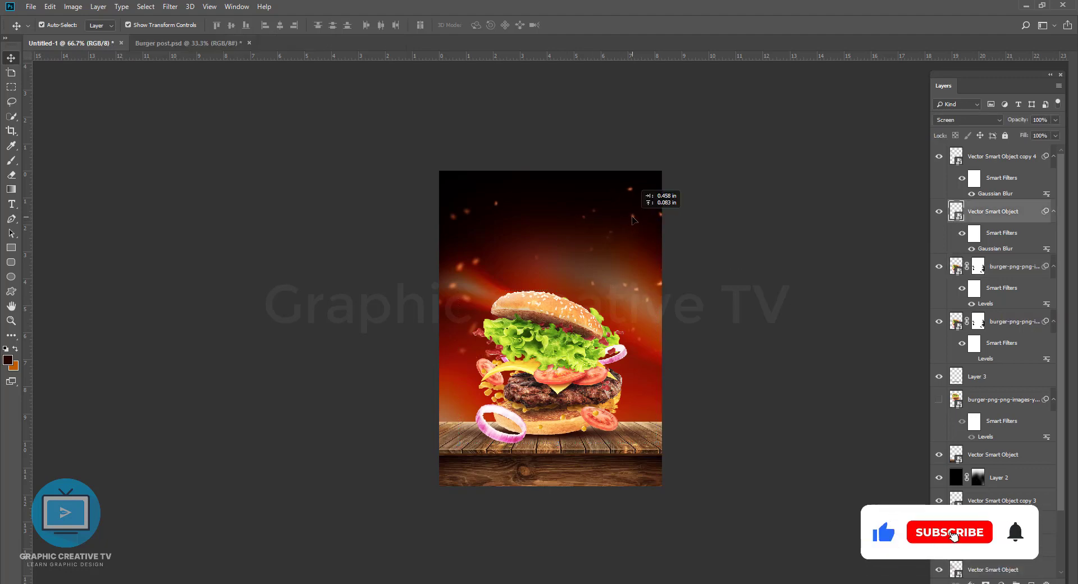
{"action": "left_click", "coordinate": [87, 169]}
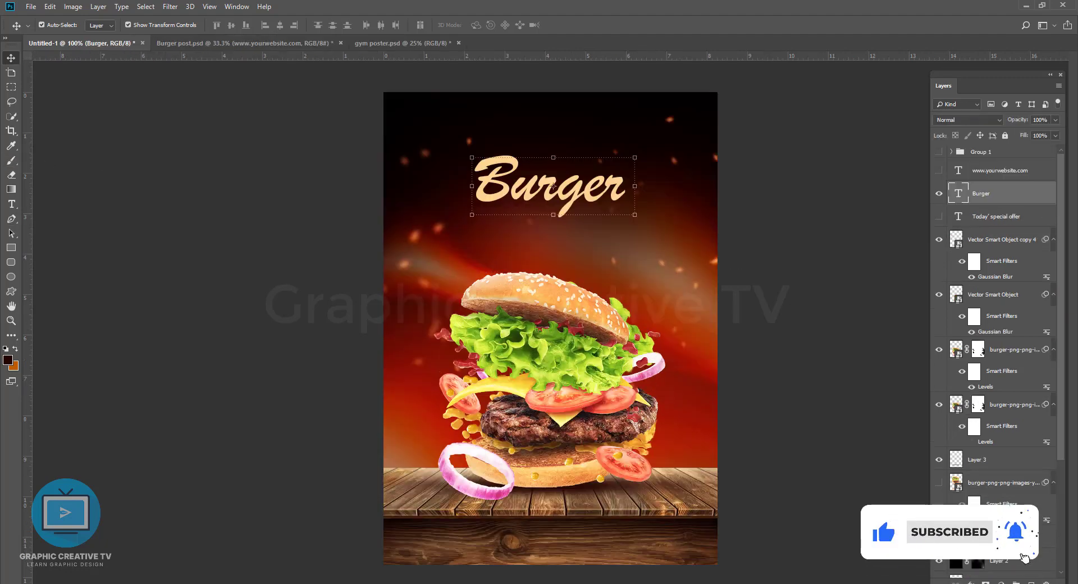
Step: Try several fonts on the Burger headline and set it in Gilroy-ExtraBoldItalic
{"action": "left_click", "coordinate": [12, 207]}
{"action": "left_click", "coordinate": [575, 188]}
{"action": "key", "text": "ctrl+a"}
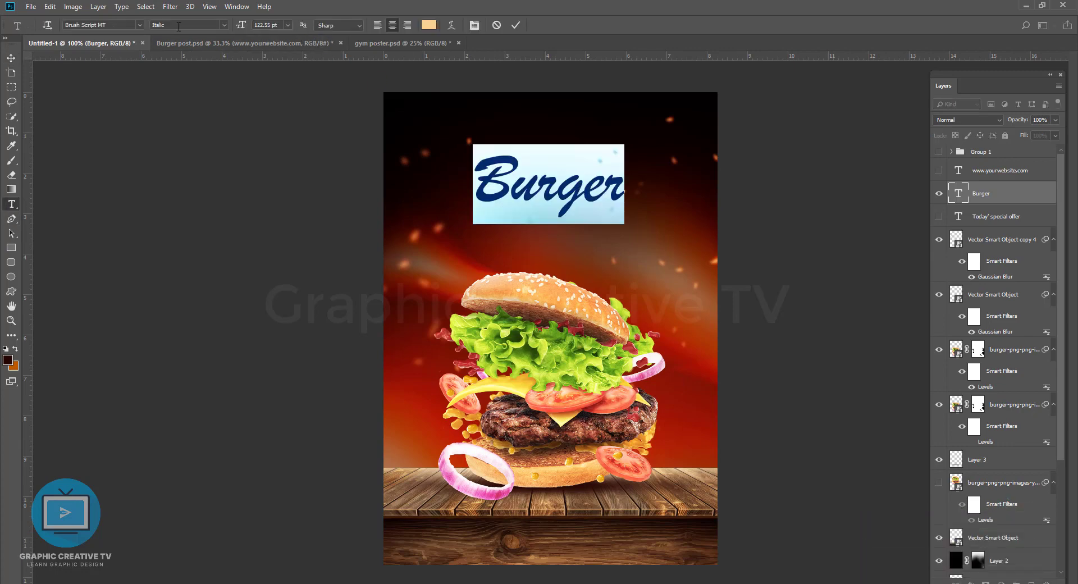
{"action": "key", "text": "Down"}
{"action": "key", "text": "Down"}
{"action": "key", "text": "Down"}
{"action": "key", "text": "Down"}
{"action": "key", "text": "Down"}
{"action": "key", "text": "Down"}
{"action": "key", "text": "Down"}
{"action": "key", "text": "Down"}
{"action": "key", "text": "Down"}
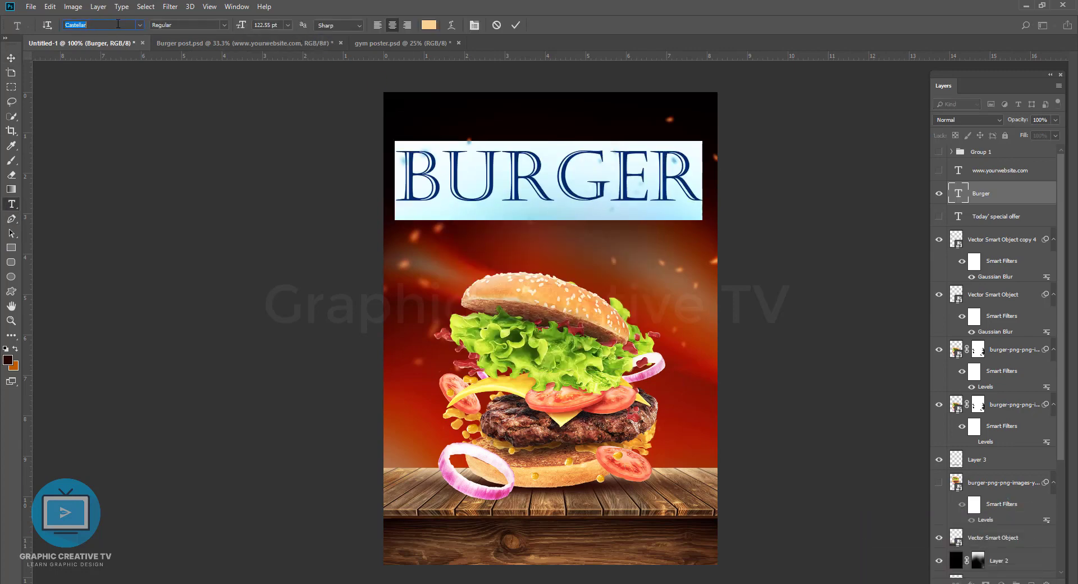
{"action": "key", "text": "Down"}
{"action": "key", "text": "Down"}
{"action": "key", "text": "Down"}
{"action": "key", "text": "Down"}
{"action": "key", "text": "Down"}
{"action": "key", "text": "Down"}
{"action": "key", "text": "Down"}
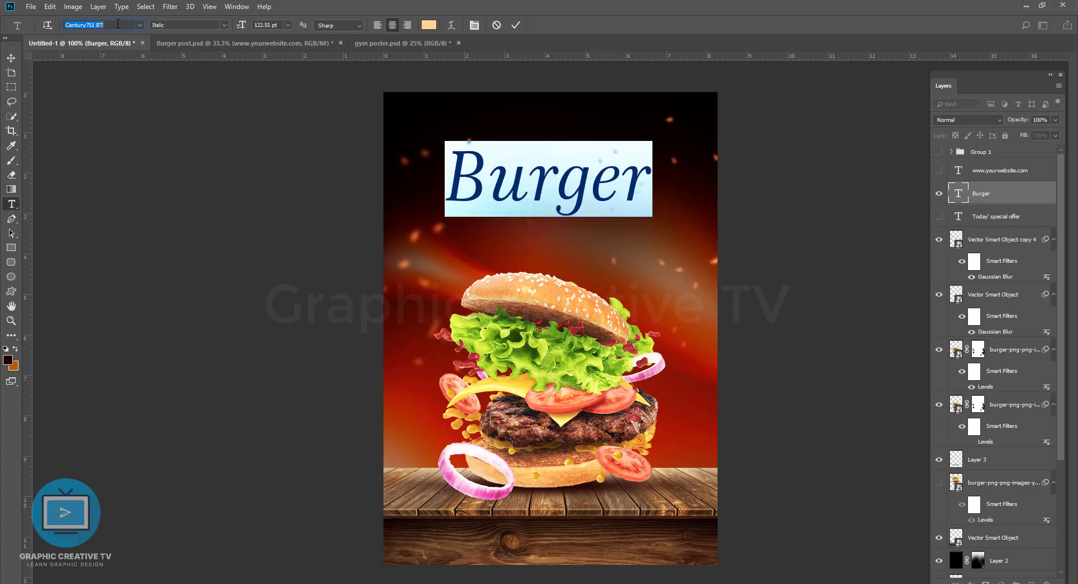
{"action": "key", "text": "Down"}
{"action": "key", "text": "Down"}
{"action": "key", "text": "Down"}
{"action": "key", "text": "Down"}
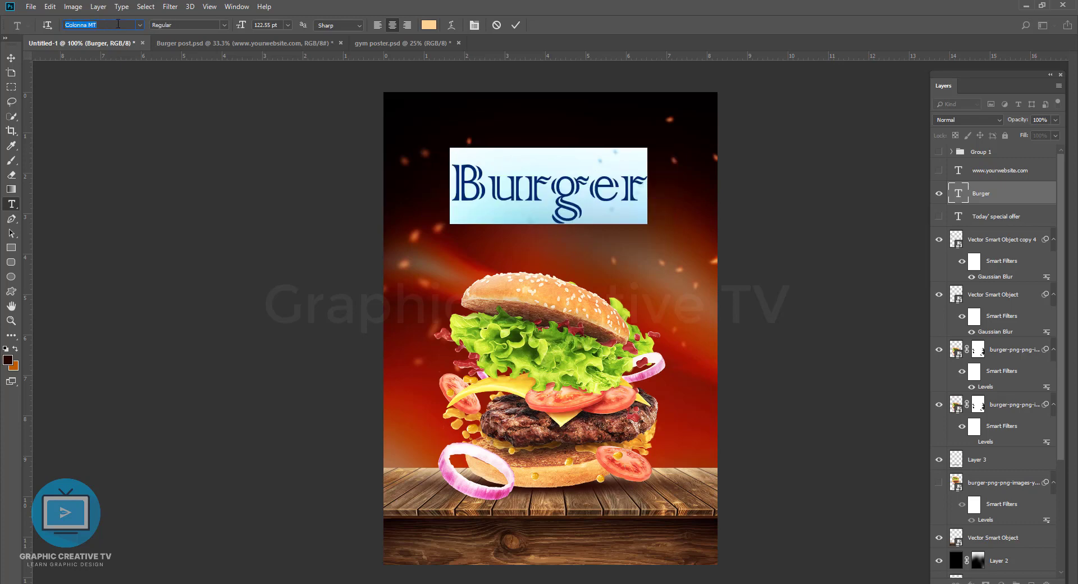
{"action": "type", "text": "gil"}
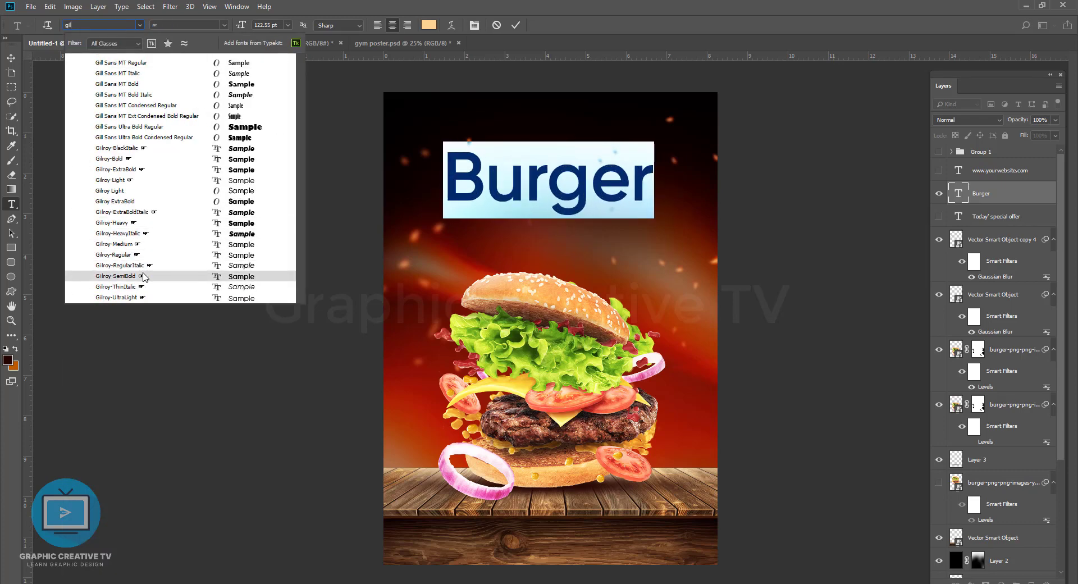
{"action": "left_click", "coordinate": [132, 212]}
Step: Set the Burger headline in all caps and scale it down to about 107 pt
{"action": "left_click", "coordinate": [474, 26]}
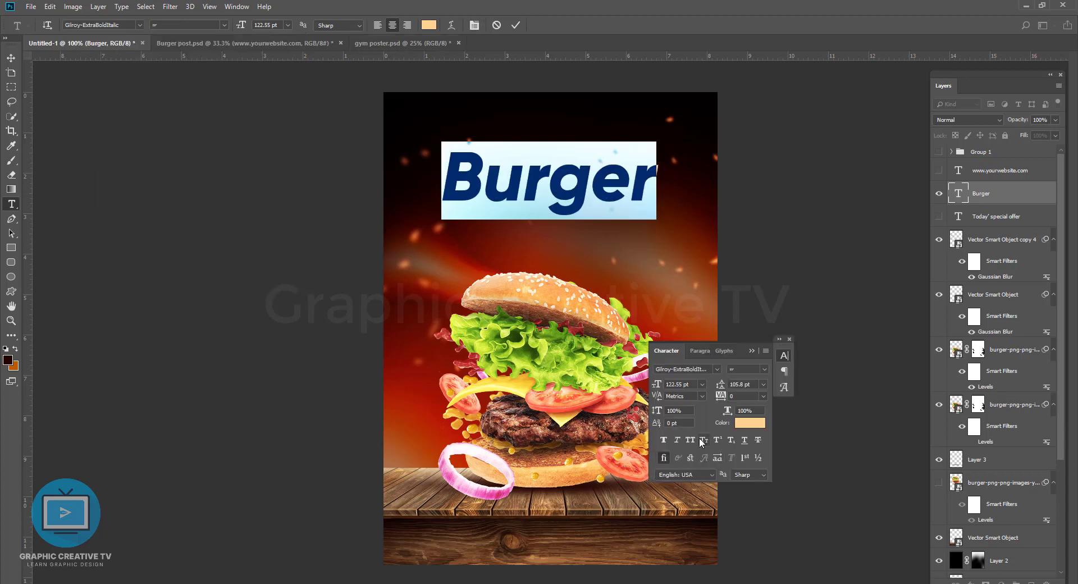
{"action": "left_click", "coordinate": [691, 440]}
{"action": "key", "text": "ctrl+Return"}
{"action": "key", "text": "v"}
{"action": "key", "text": "ctrl+t"}
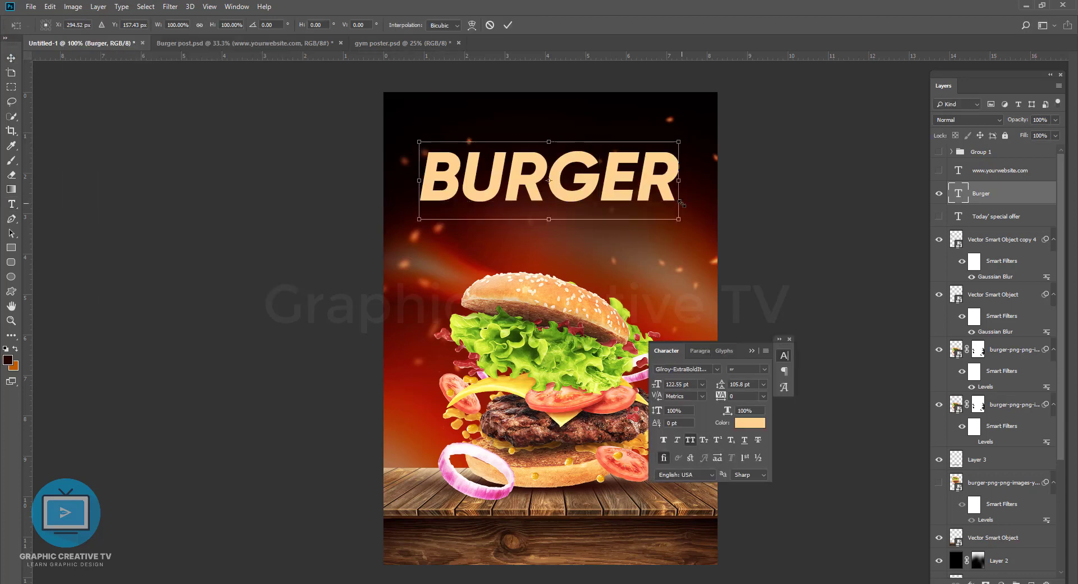
{"action": "left_click_drag", "start_coordinate": [680, 219], "coordinate": [629, 199]}
{"action": "key", "text": "Return"}
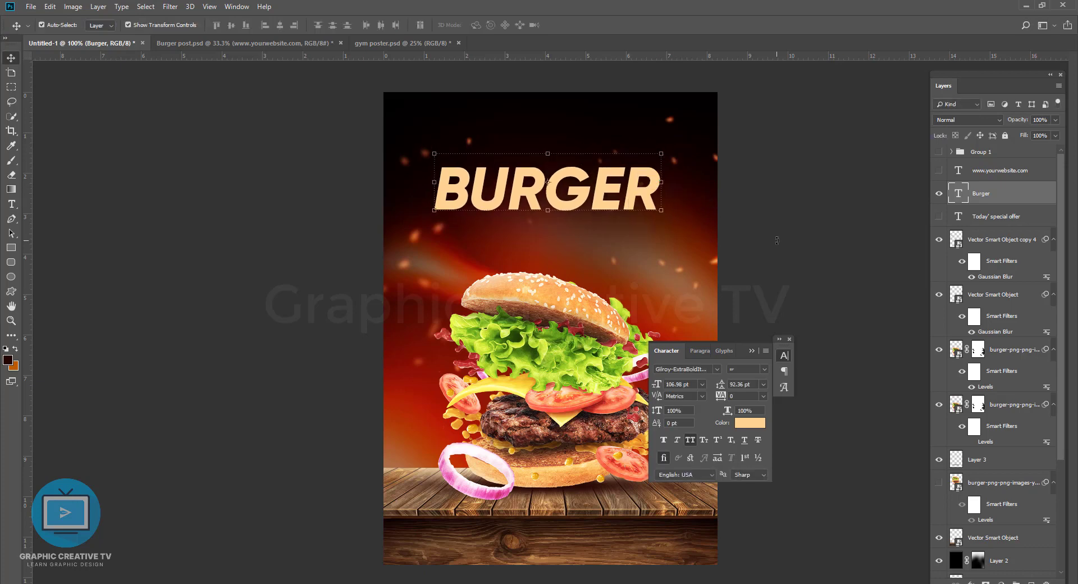
{"action": "left_click", "coordinate": [12, 204]}
{"action": "left_click", "coordinate": [460, 26]}
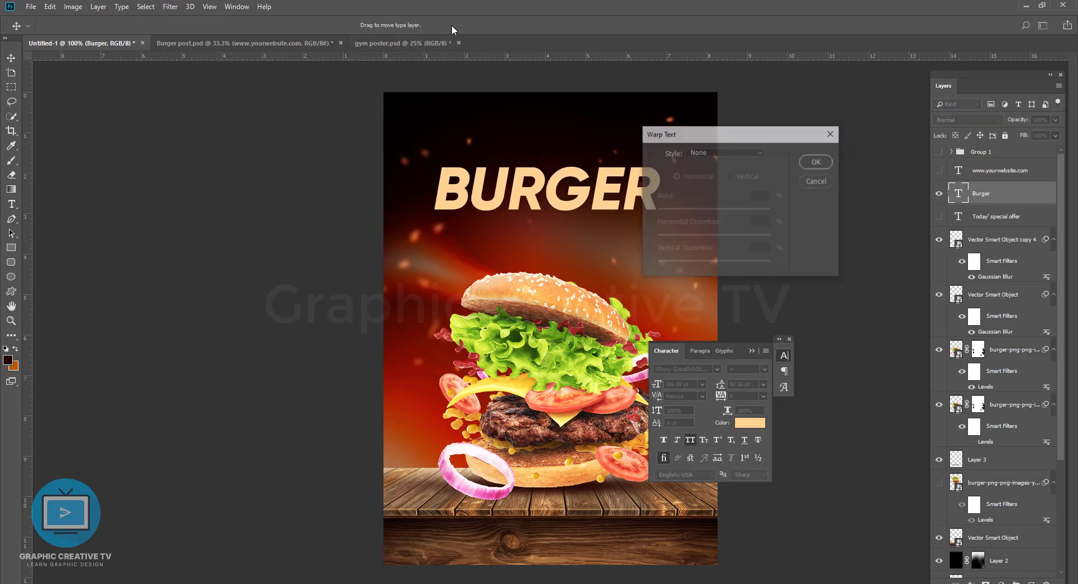
{"action": "left_click", "coordinate": [742, 152]}
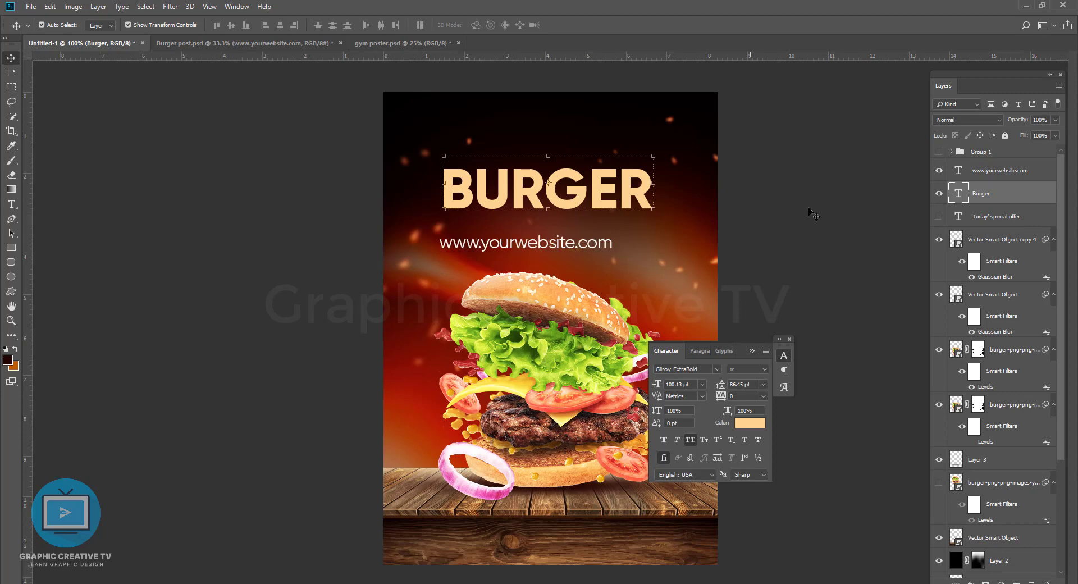
{"action": "left_click_drag", "start_coordinate": [606, 250], "coordinate": [609, 558]}
{"action": "key", "text": "Return"}
{"action": "left_click", "coordinate": [550, 199]}
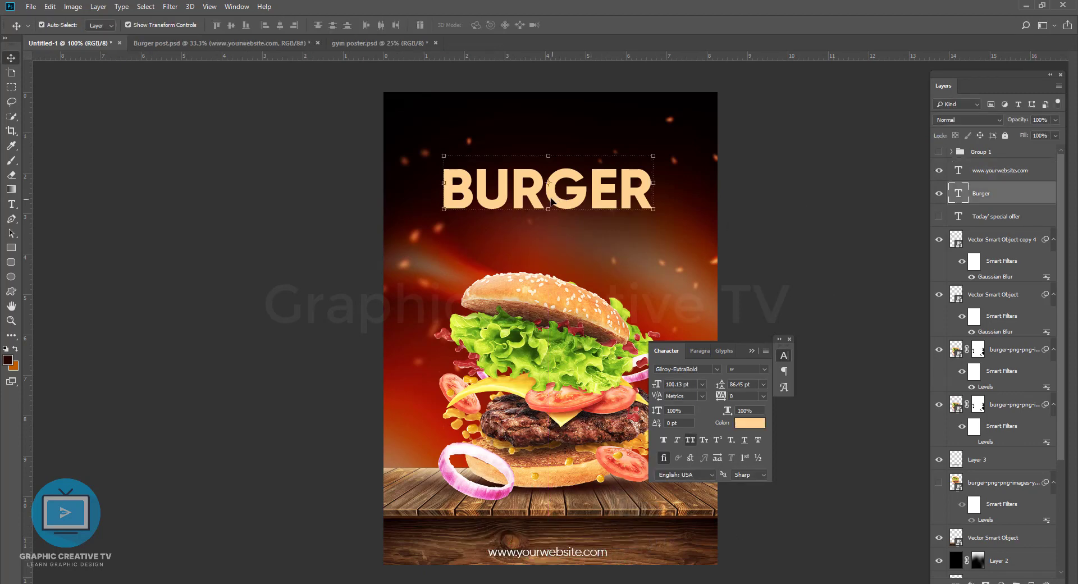
{"action": "left_click_drag", "start_coordinate": [550, 200], "coordinate": [547, 183]}
Step: Shift the left sparks up and to the left, and show the hidden "Today' special offer" text layer
{"action": "left_click_drag", "start_coordinate": [439, 227], "coordinate": [422, 201]}
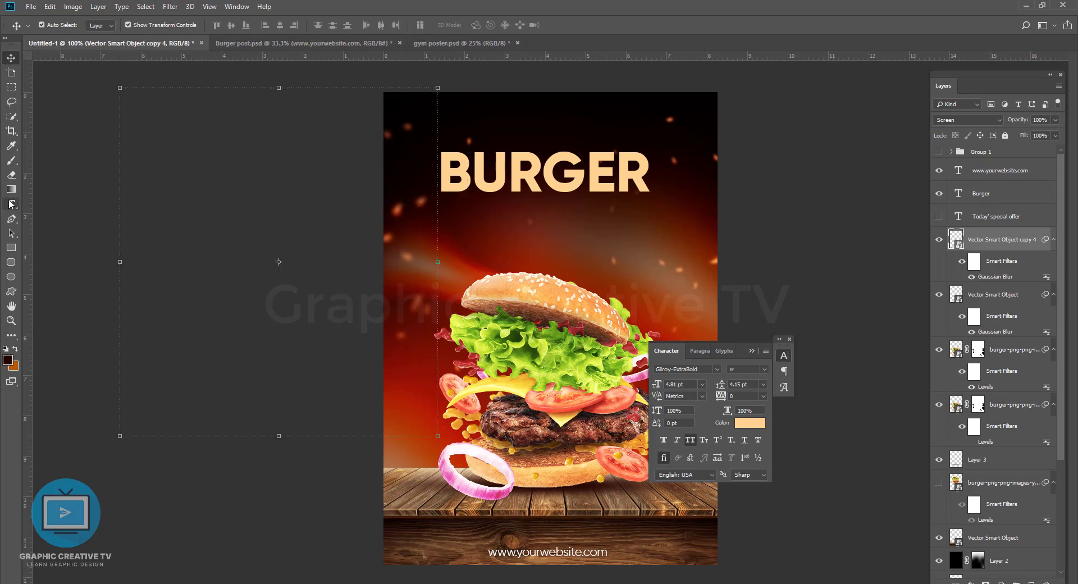
{"action": "left_click", "coordinate": [11, 205]}
{"action": "left_click", "coordinate": [939, 217]}
{"action": "left_click", "coordinate": [12, 59]}
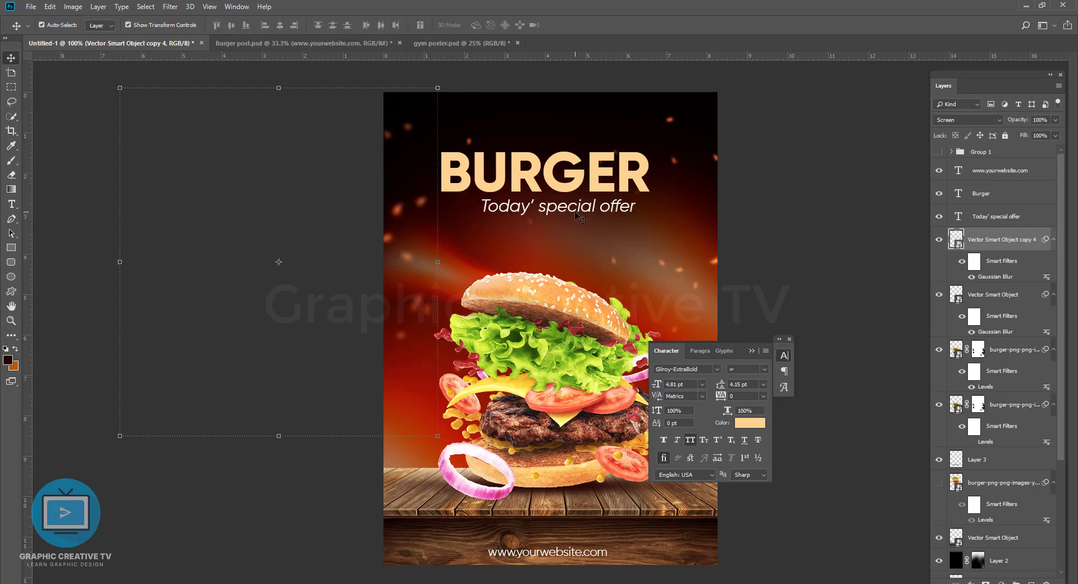
Step: Place the "Today' special offer" line above the BURGER headline and shift both texts slightly down
{"action": "left_click_drag", "start_coordinate": [576, 212], "coordinate": [557, 185]}
{"action": "left_click", "coordinate": [552, 176], "text": "shift"}
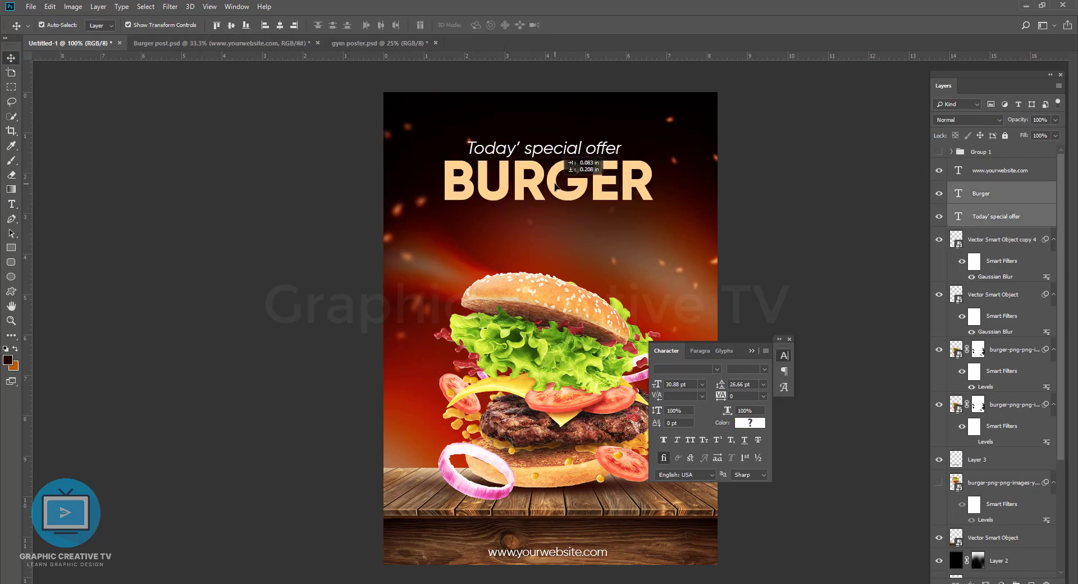
{"action": "left_click", "coordinate": [771, 227]}
Step: Add a new text line reading "UPTO 50%OFFER" between the BURGER headline and the burger
{"action": "left_click", "coordinate": [11, 204]}
{"action": "left_click", "coordinate": [466, 245]}
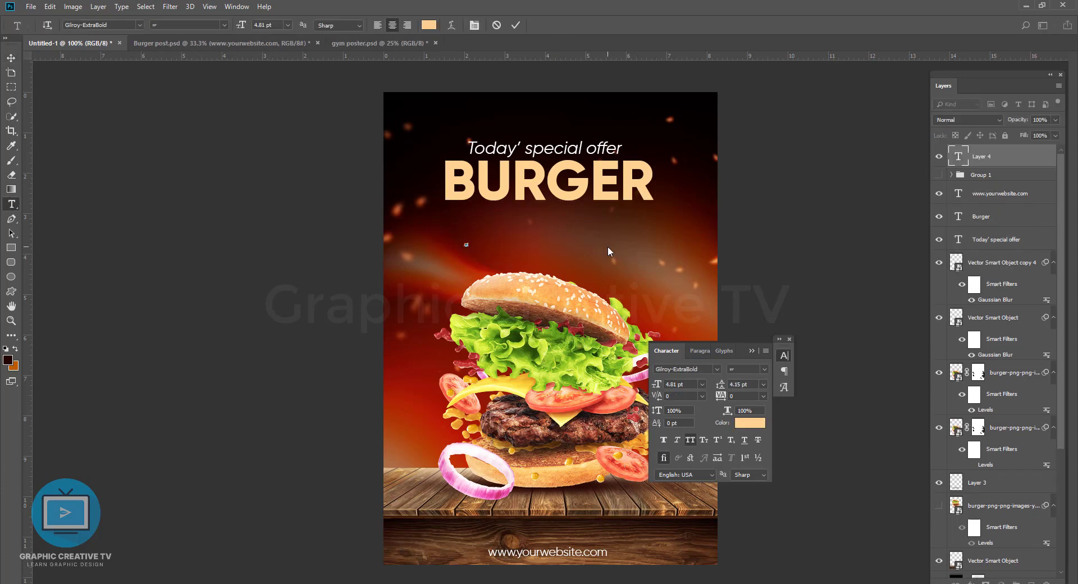
{"action": "type", "text": "Upto 50% offe"}
{"action": "left_click", "coordinate": [11, 58]}
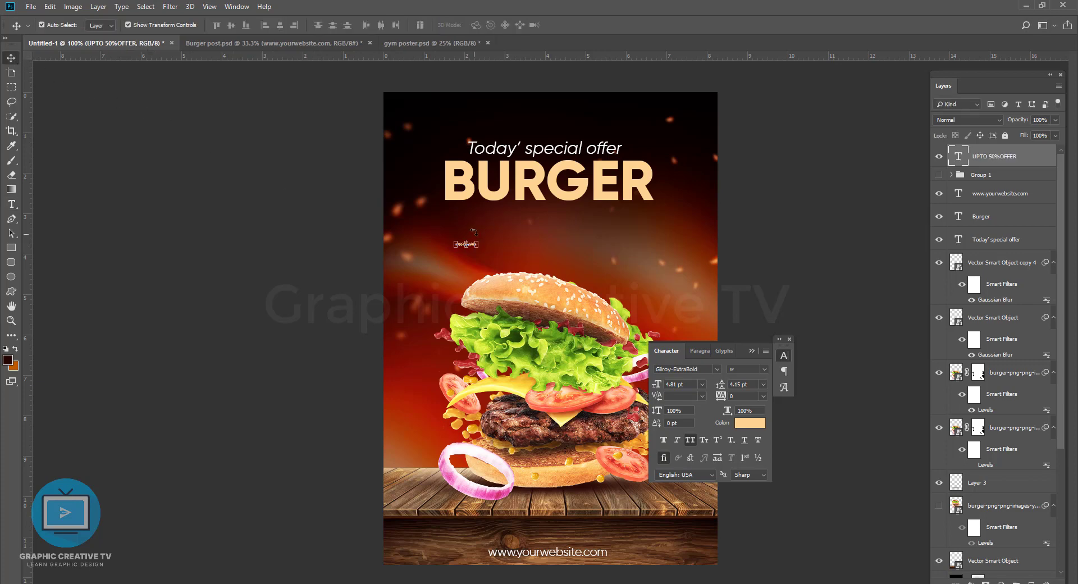
Step: Enlarge the UPTO 50%OFFER line to roughly the BURGER headline's width and place it directly beneath the headline
{"action": "left_click_drag", "start_coordinate": [476, 247], "coordinate": [633, 321]}
{"action": "left_click_drag", "start_coordinate": [610, 258], "coordinate": [611, 216]}
{"action": "key", "text": "Return"}
{"action": "left_click", "coordinate": [758, 242]}
Step: Nudge the "Today' special offer" line to the left and move the BURGER headline down, closer to the UPTO 50%OFFER line
{"action": "left_click_drag", "start_coordinate": [584, 149], "coordinate": [578, 148]}
{"action": "left_click", "coordinate": [570, 193]}
{"action": "left_click_drag", "start_coordinate": [570, 194], "coordinate": [576, 233]}
{"action": "left_click", "coordinate": [574, 224], "text": "shift"}
{"action": "left_click", "coordinate": [747, 238]}
Step: Shrink the UPTO 50%OFFER line slightly so that its left and right edges align with the BURGER headline
{"action": "left_click", "coordinate": [651, 232]}
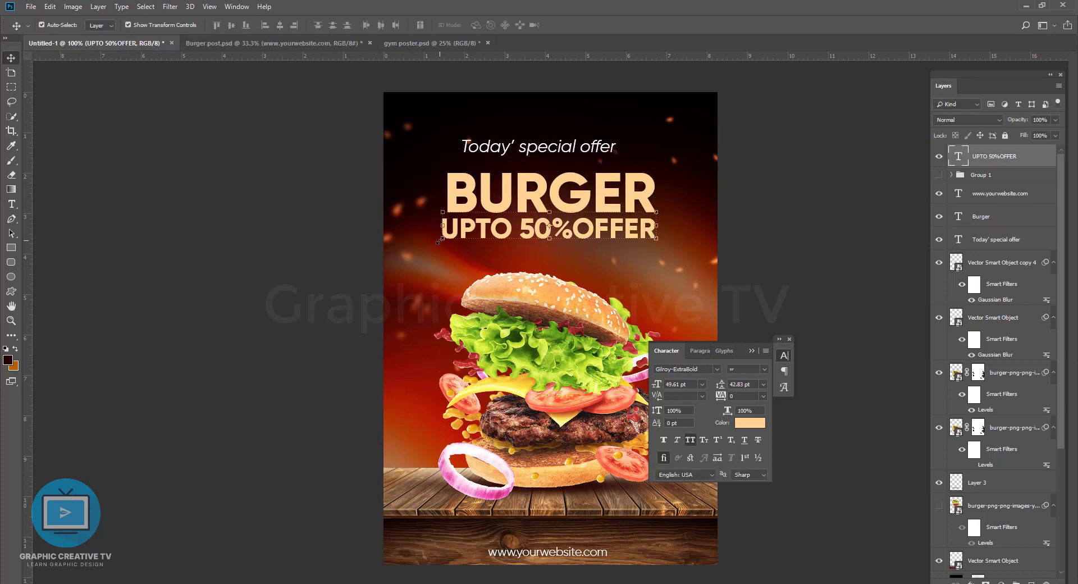
{"action": "left_click_drag", "start_coordinate": [441, 240], "coordinate": [447, 241]}
{"action": "key", "text": "Return"}
{"action": "left_click", "coordinate": [804, 236]}
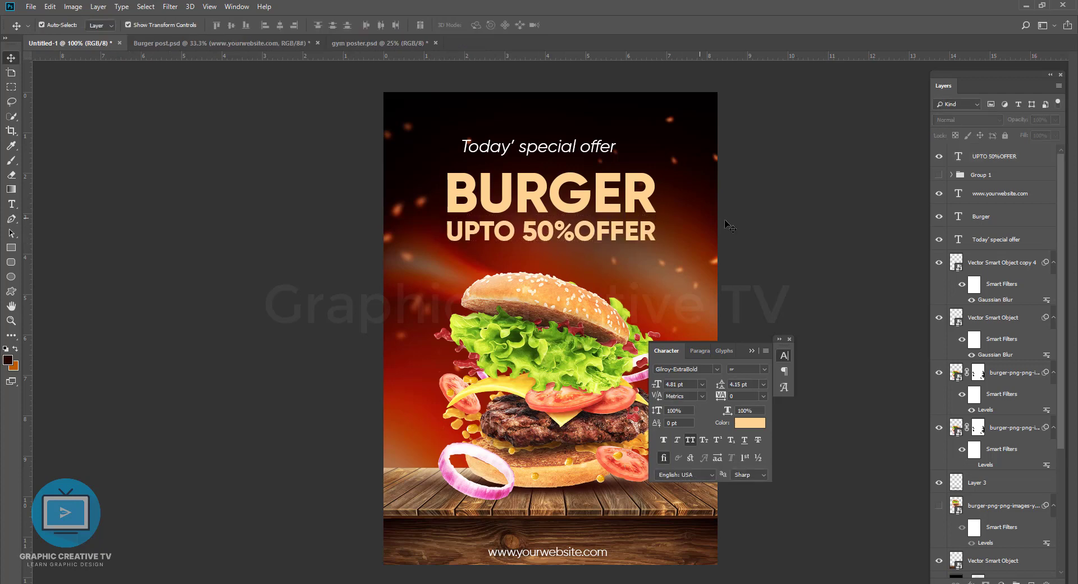
{"action": "left_click", "coordinate": [580, 185]}
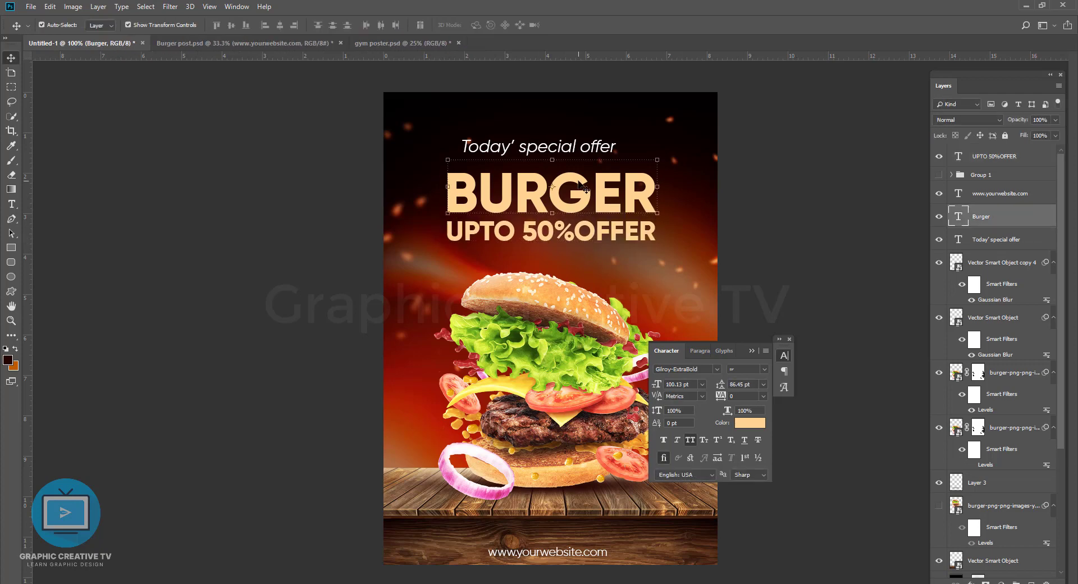
{"action": "left_click", "coordinate": [855, 257]}
{"action": "left_click", "coordinate": [651, 193]}
{"action": "left_click", "coordinate": [976, 581]}
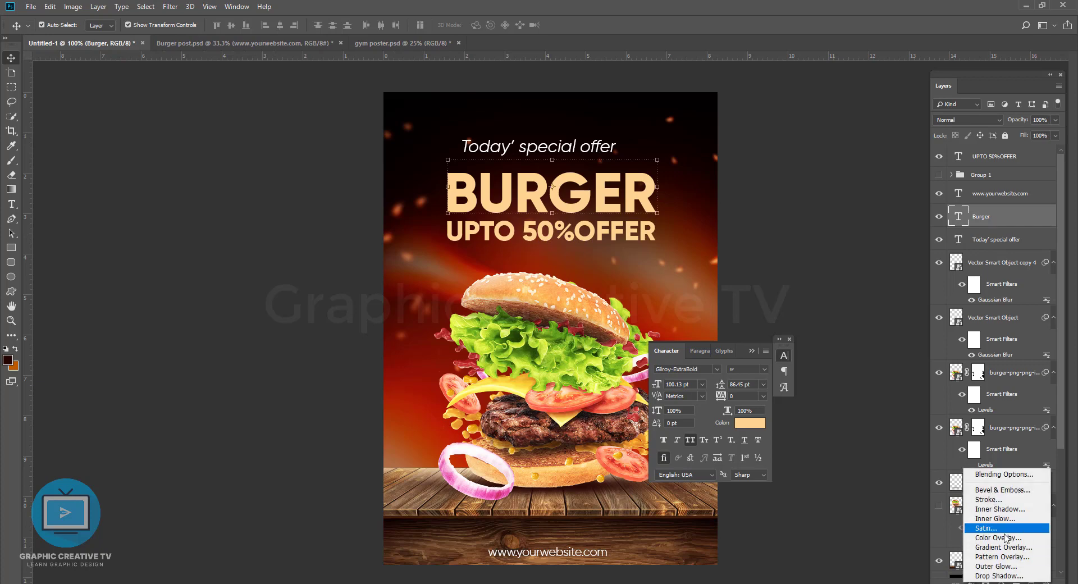
{"action": "left_click", "coordinate": [1013, 547]}
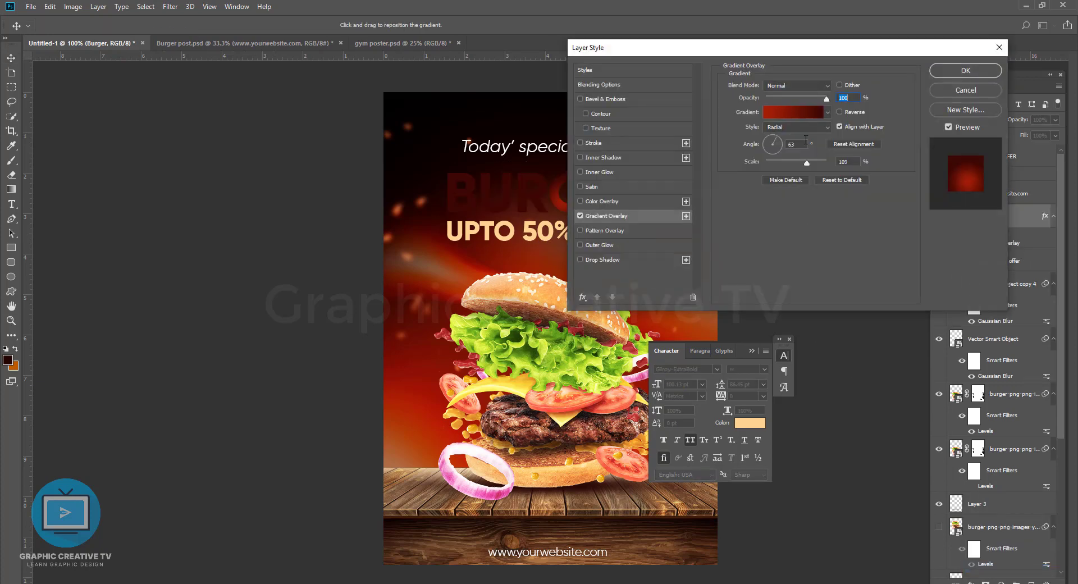
{"action": "left_click", "coordinate": [793, 112]}
{"action": "left_click", "coordinate": [913, 232]}
{"action": "left_click", "coordinate": [863, 231]}
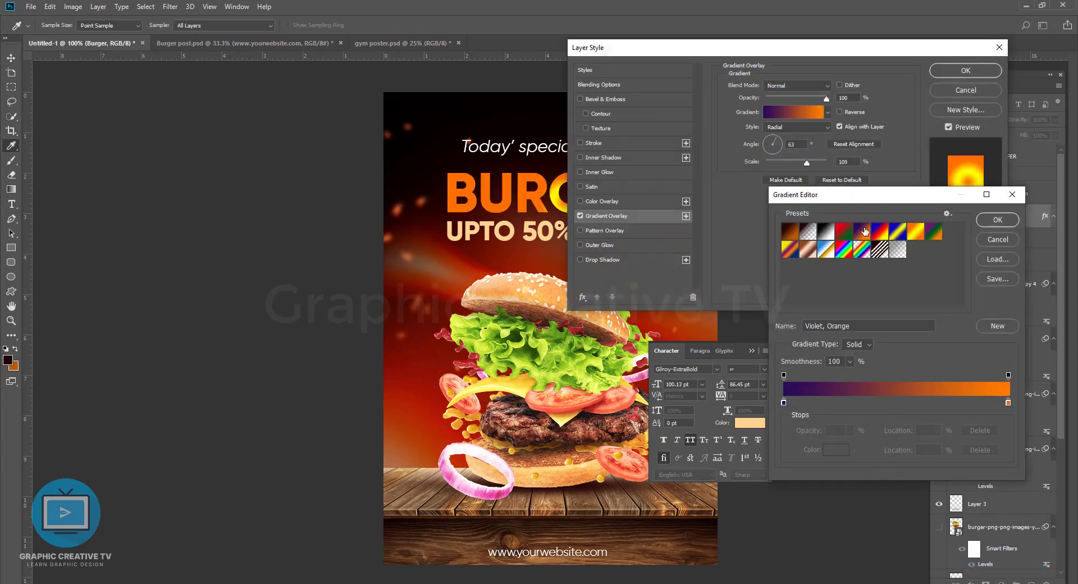
{"action": "left_click", "coordinate": [989, 220]}
{"action": "left_click", "coordinate": [796, 127]}
{"action": "left_click", "coordinate": [778, 135]}
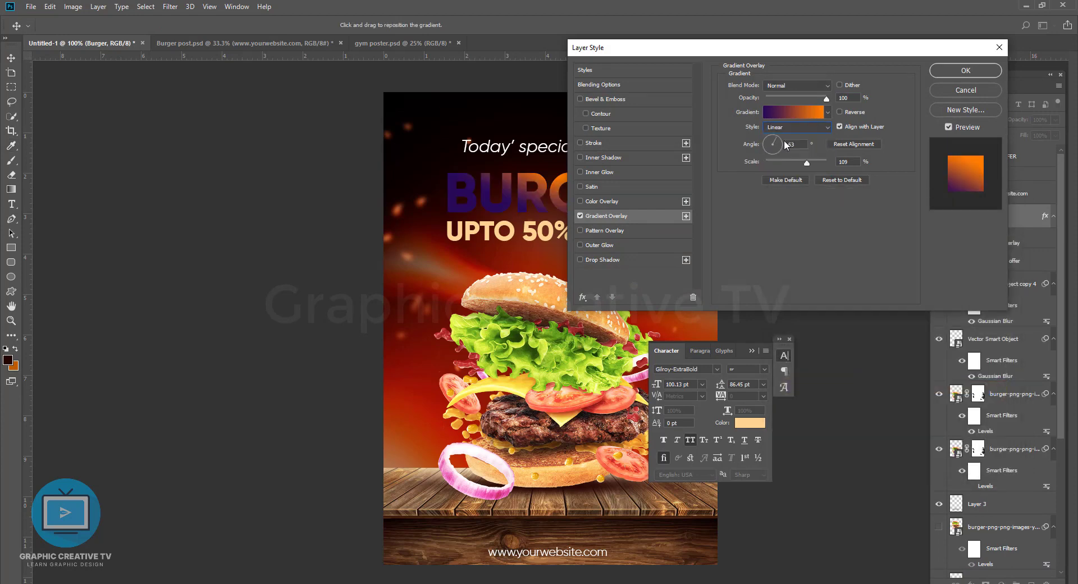
{"action": "left_click", "coordinate": [793, 112]}
{"action": "double_click", "coordinate": [784, 403]}
{"action": "left_click", "coordinate": [413, 448]}
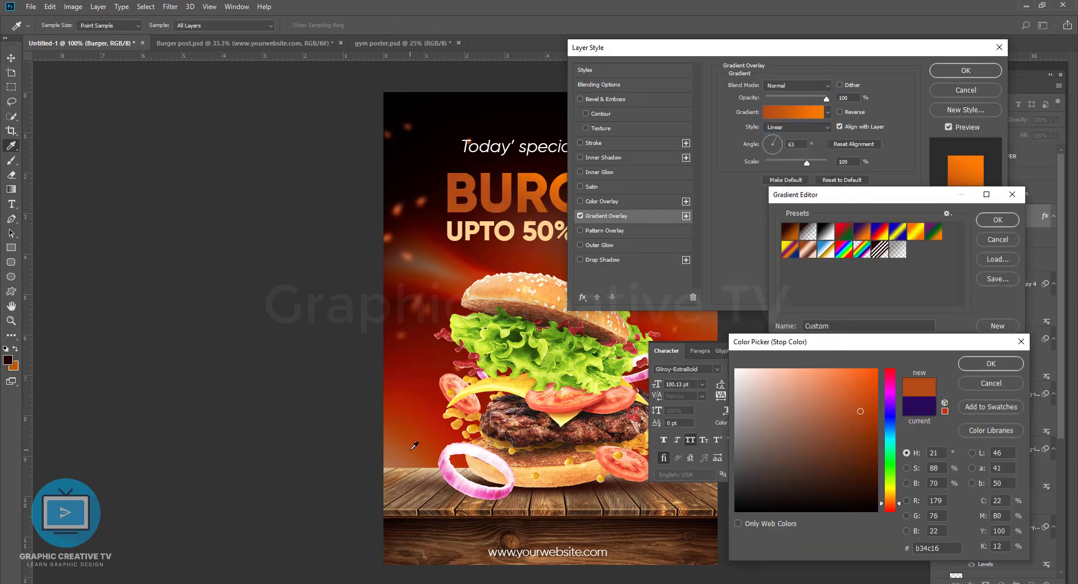
{"action": "left_click_drag", "start_coordinate": [853, 387], "coordinate": [805, 362]}
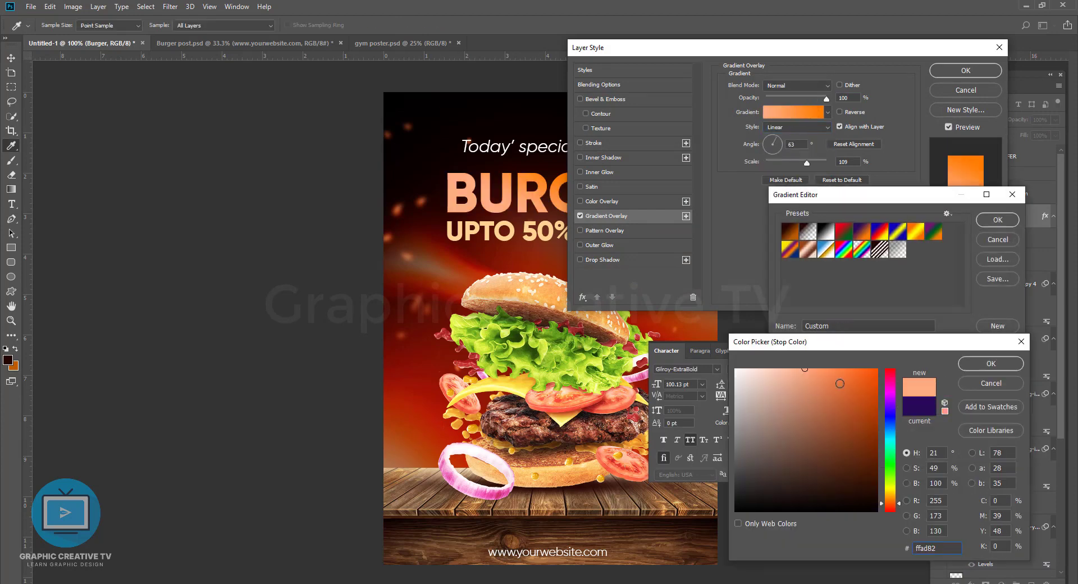
{"action": "left_click", "coordinate": [991, 364]}
{"action": "left_click", "coordinate": [989, 221]}
{"action": "left_click_drag", "start_coordinate": [819, 51], "coordinate": [790, 243]}
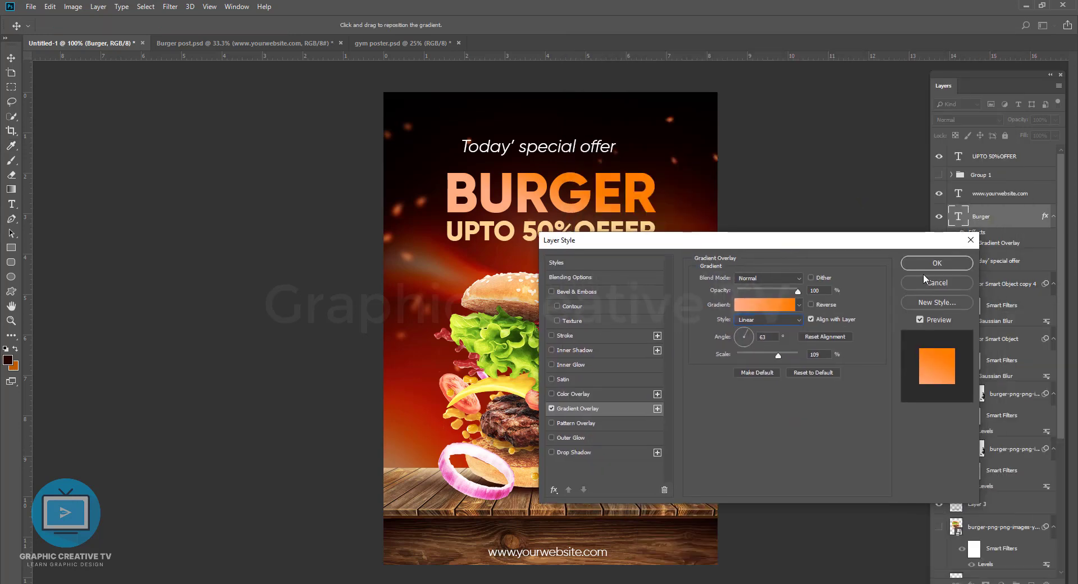
{"action": "left_click", "coordinate": [925, 278]}
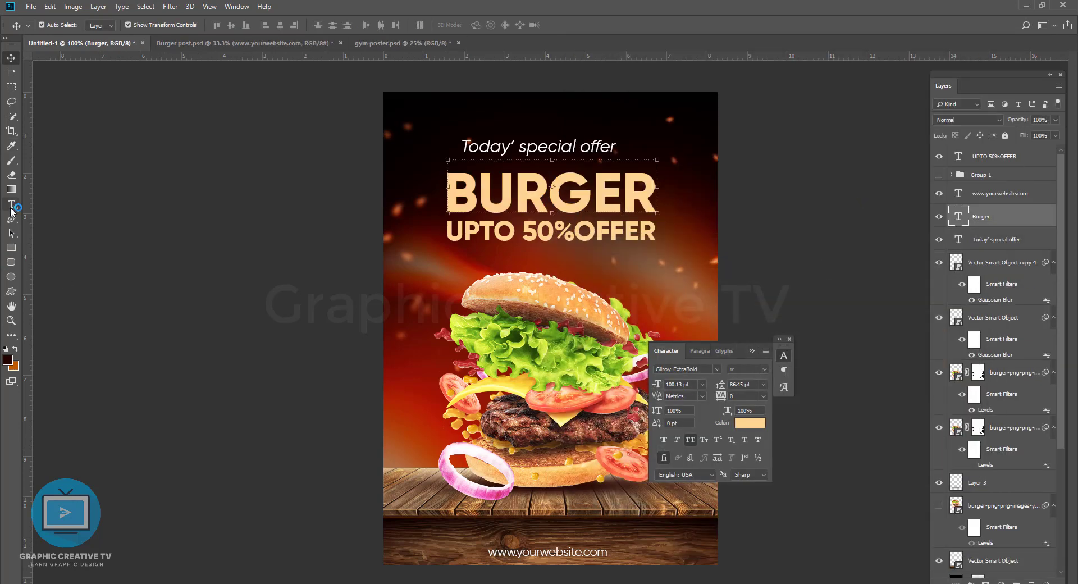
Step: Change the font of the BURGER headline to James Stroker
{"action": "left_click", "coordinate": [11, 205]}
{"action": "key", "text": "Down"}
{"action": "key", "text": "Down"}
{"action": "key", "text": "Down"}
{"action": "key", "text": "Down"}
{"action": "key", "text": "Down"}
{"action": "key", "text": "Down"}
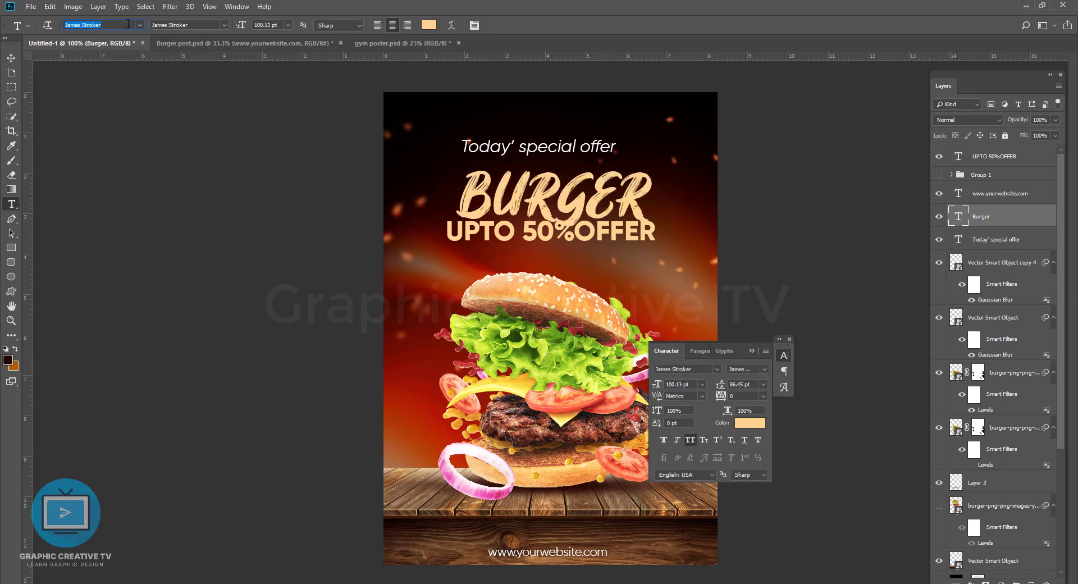
{"action": "key", "text": "Down"}
{"action": "key", "text": "Up"}
{"action": "key", "text": "Down"}
{"action": "key", "text": "Up"}
Step: Enlarge the BURGER headline to about 106%, lower the offer line clear of it, and shift the "Today' special offer" line right
{"action": "key", "text": "v"}
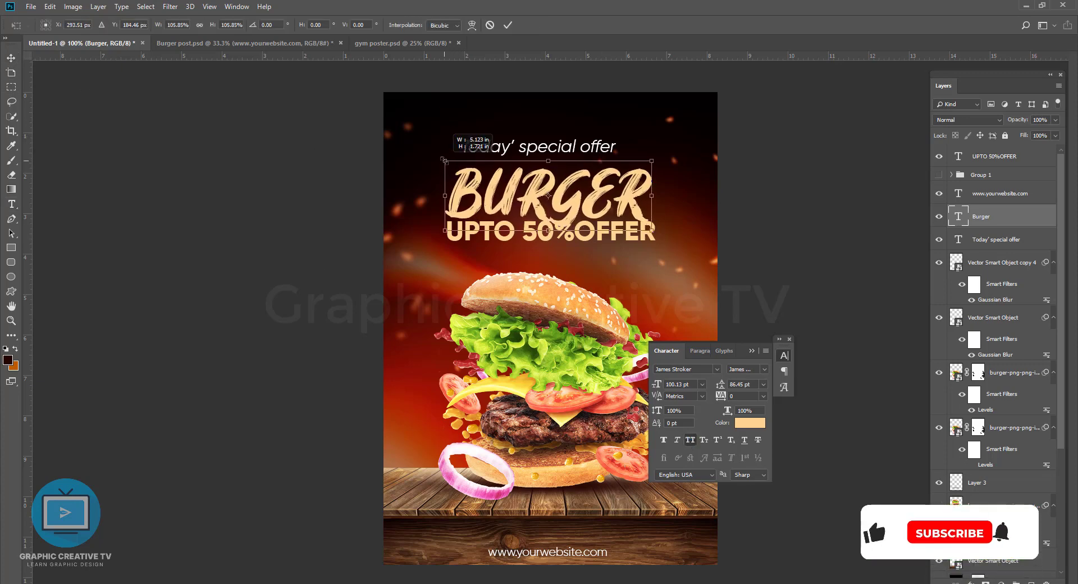
{"action": "left_click_drag", "start_coordinate": [636, 237], "coordinate": [636, 249]}
{"action": "left_click_drag", "start_coordinate": [588, 149], "coordinate": [596, 148]}
Step: Set the text colour of the BURGER headline to white
{"action": "left_click", "coordinate": [602, 196]}
{"action": "left_click", "coordinate": [756, 422]}
{"action": "left_click", "coordinate": [739, 343]}
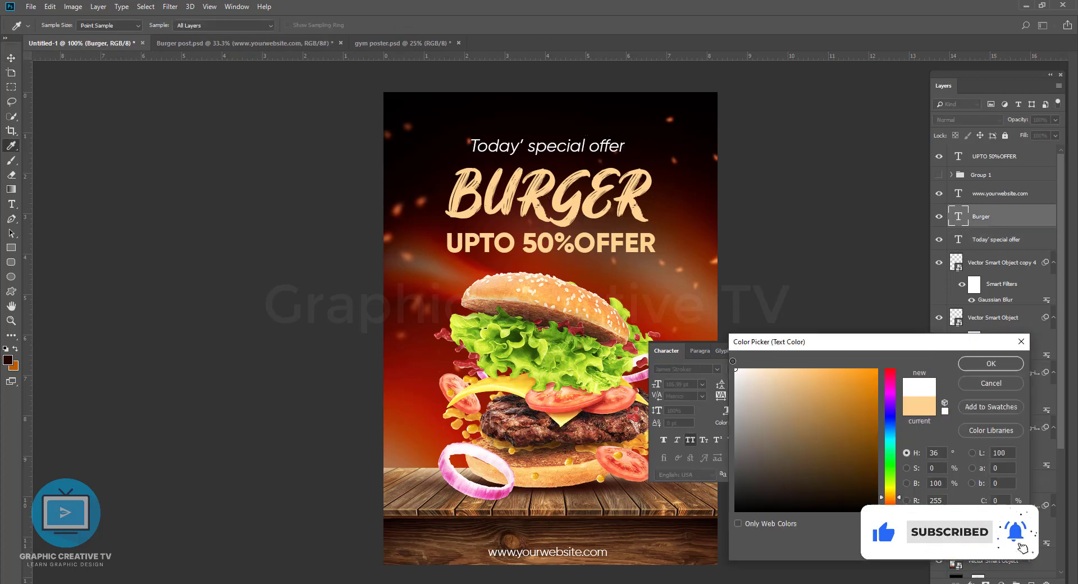
{"action": "left_click", "coordinate": [989, 363]}
Step: Insert a space between 50% and OFFER so the line reads "UPTO 50% OFFER"
{"action": "left_click", "coordinate": [646, 242]}
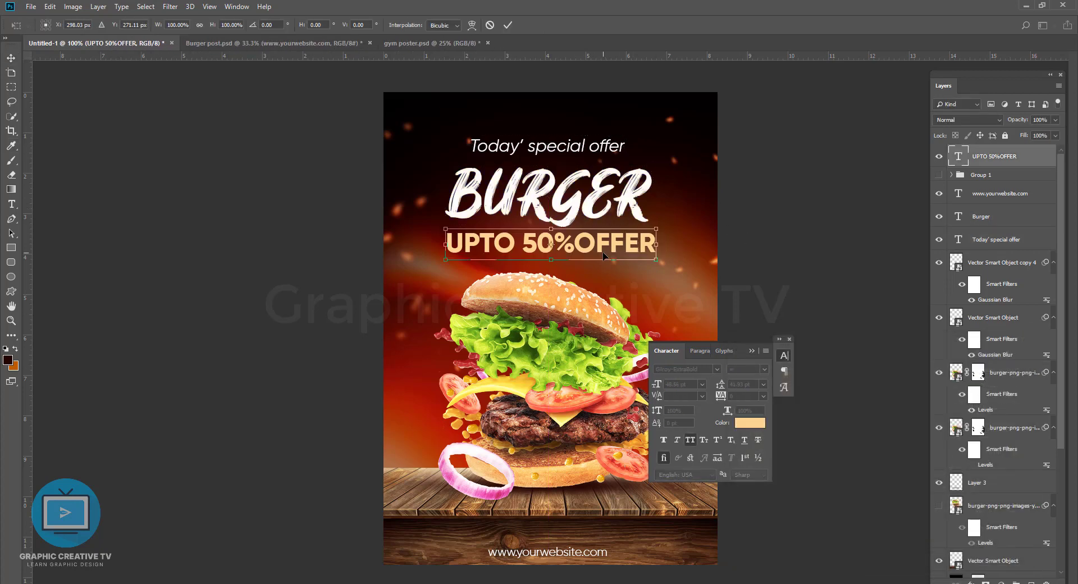
{"action": "left_click", "coordinate": [574, 243]}
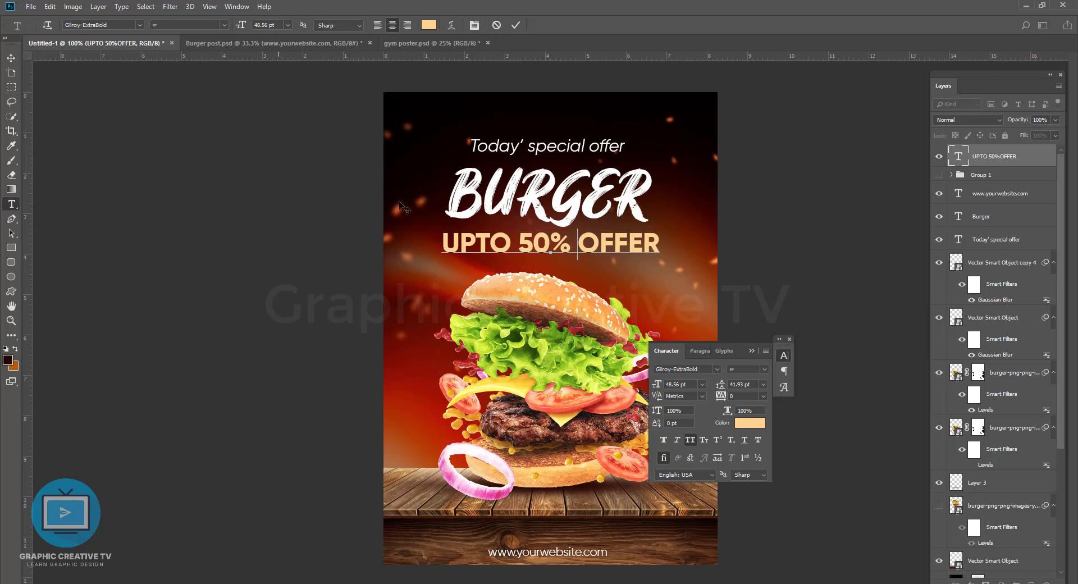
{"action": "left_click", "coordinate": [12, 72]}
{"action": "left_click", "coordinate": [11, 59]}
{"action": "left_click", "coordinate": [280, 143]}
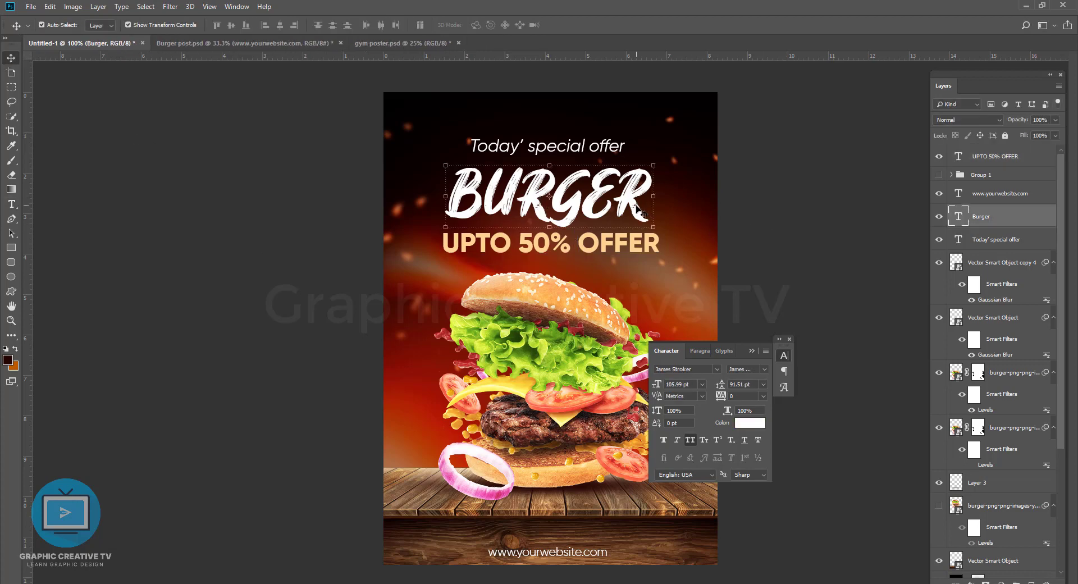
Step: Try colours sampled from the burger on the 50% text, and return it to the peach colour of OFFER
{"action": "left_click", "coordinate": [486, 252]}
{"action": "left_click", "coordinate": [11, 205]}
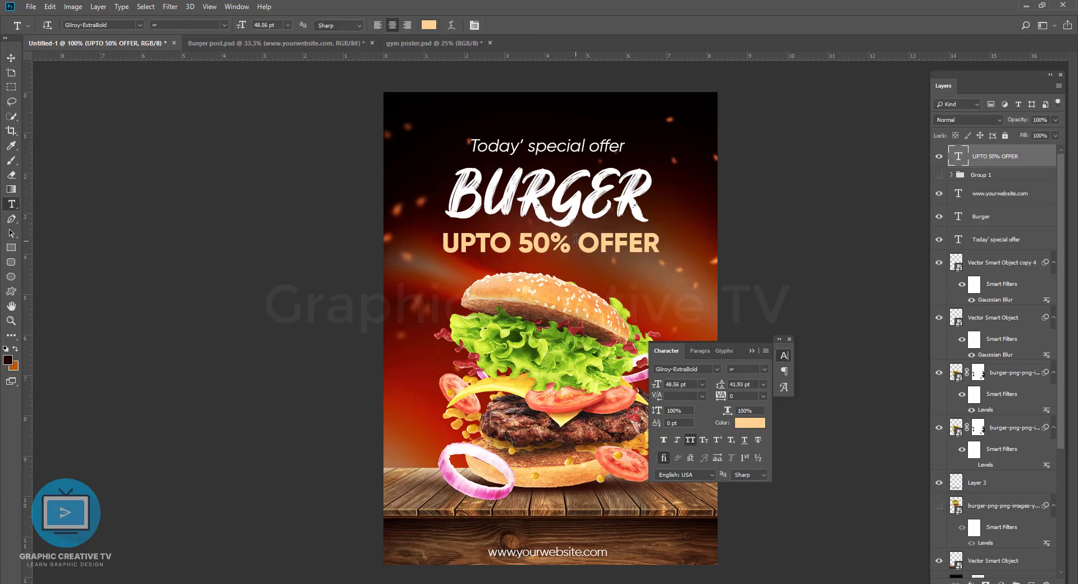
{"action": "left_click_drag", "start_coordinate": [519, 245], "coordinate": [568, 245]}
{"action": "left_click", "coordinate": [430, 32]}
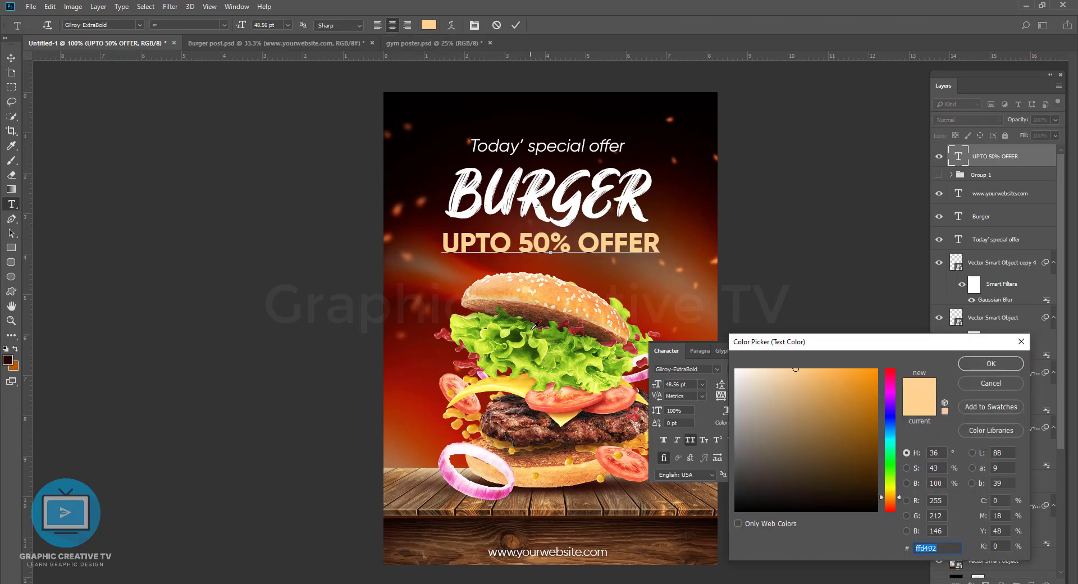
{"action": "left_click", "coordinate": [530, 336]}
{"action": "left_click", "coordinate": [830, 386]}
{"action": "left_click", "coordinate": [509, 379]}
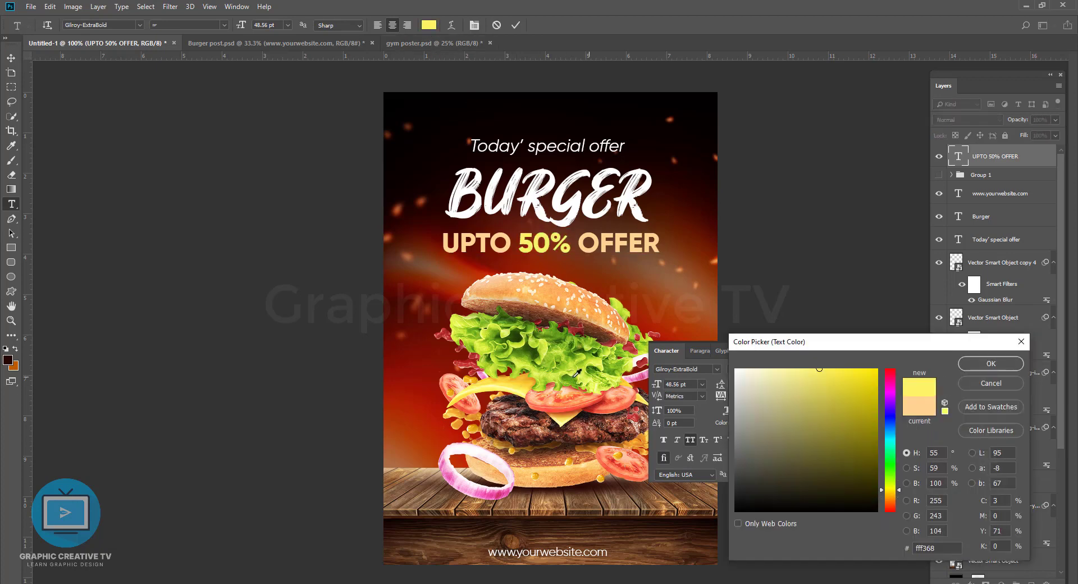
{"action": "left_click", "coordinate": [585, 248]}
{"action": "left_click", "coordinate": [992, 364]}
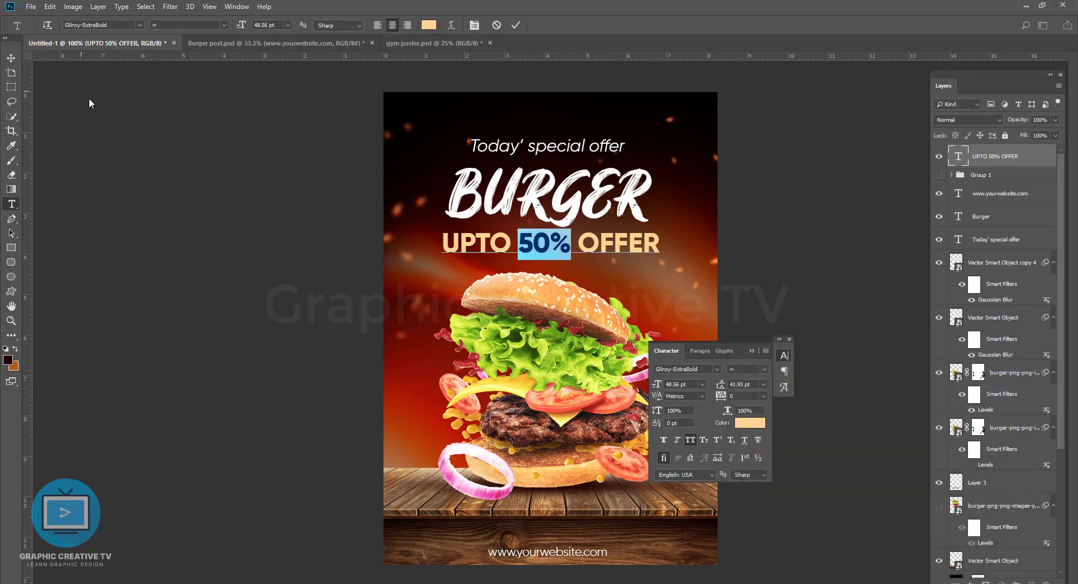
Step: Scale the special offer, BURGER and UPTO 50% OFFER lines down together slightly and place them higher on the poster
{"action": "left_click", "coordinate": [11, 58]}
{"action": "left_click", "coordinate": [564, 193], "text": "shift"}
{"action": "left_click", "coordinate": [565, 149], "text": "shift"}
{"action": "left_click_drag", "start_coordinate": [660, 252], "coordinate": [639, 208]}
{"action": "key", "text": "Return"}
{"action": "left_click", "coordinate": [626, 319]}
{"action": "left_click", "coordinate": [709, 272]}
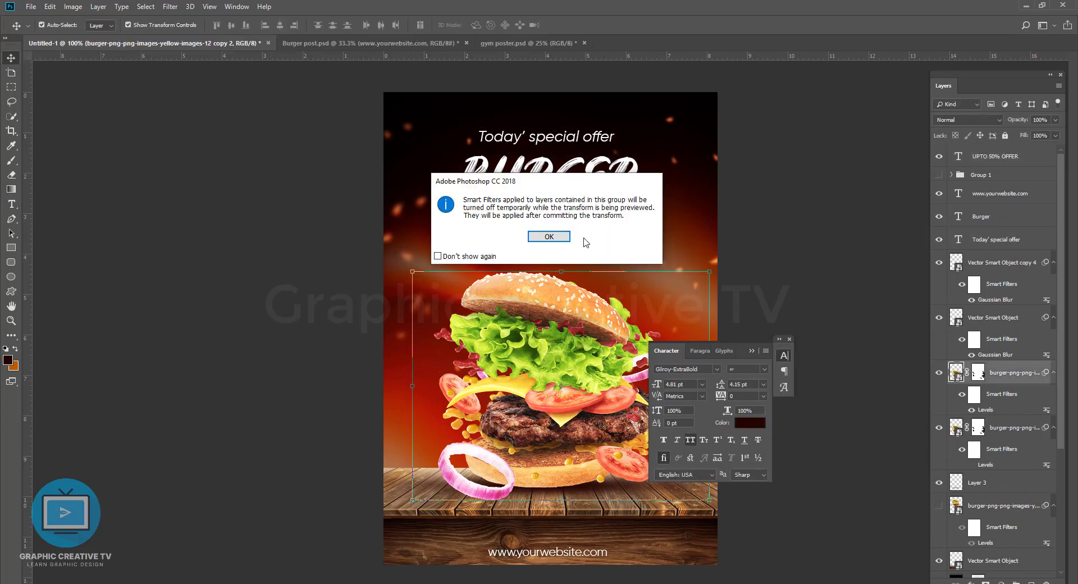
{"action": "left_click", "coordinate": [549, 237]}
{"action": "left_click_drag", "start_coordinate": [709, 273], "coordinate": [701, 288]}
{"action": "key", "text": "Escape"}
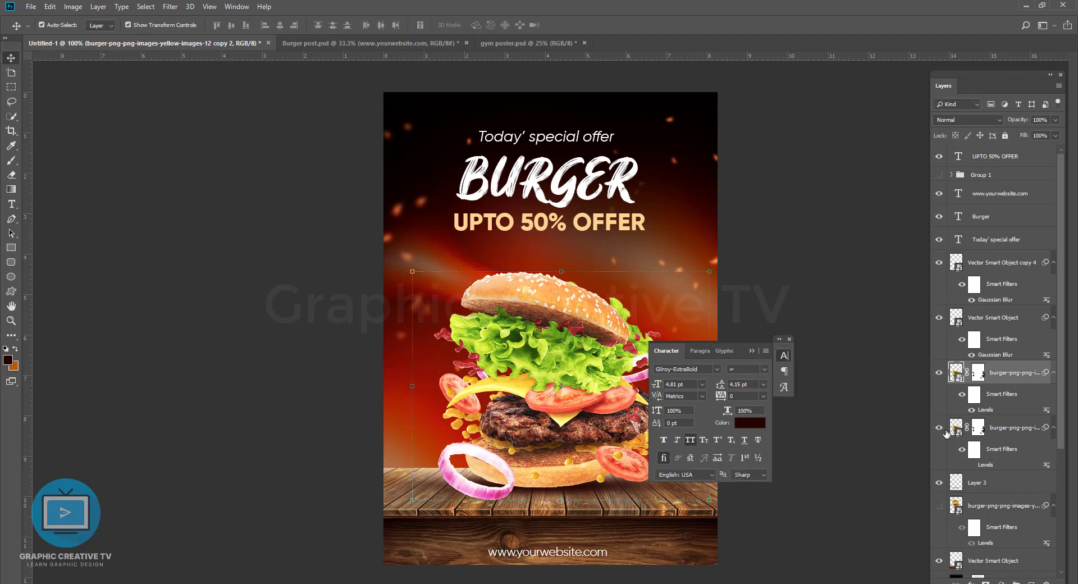
Step: Scale both burger image layers together to about 94% and move them slightly down onto the table
{"action": "left_click", "coordinate": [980, 425]}
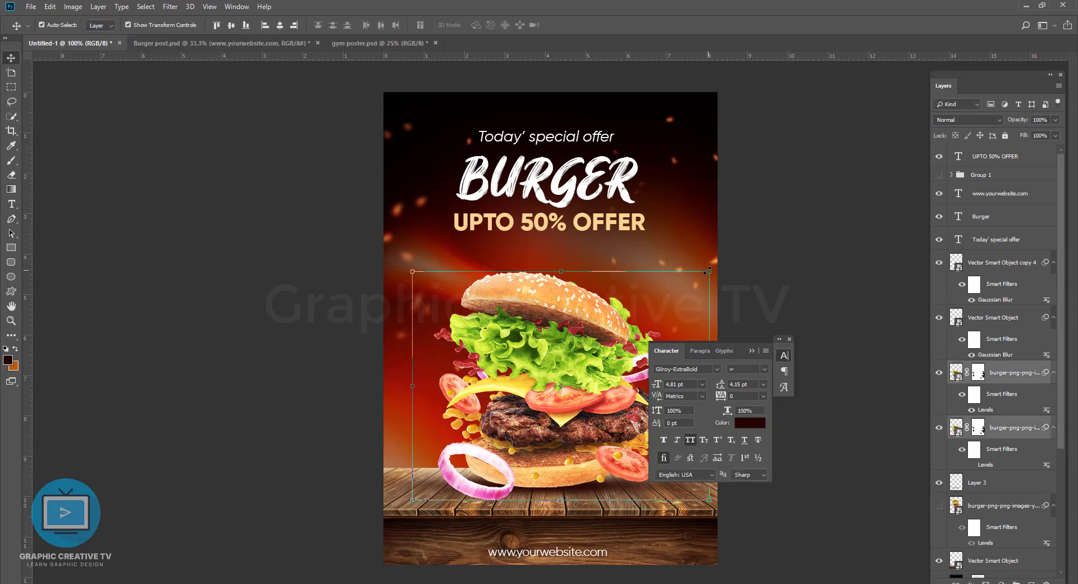
{"action": "left_click", "coordinate": [707, 271]}
{"action": "left_click", "coordinate": [549, 234]}
{"action": "left_click_drag", "start_coordinate": [707, 271], "coordinate": [701, 277]}
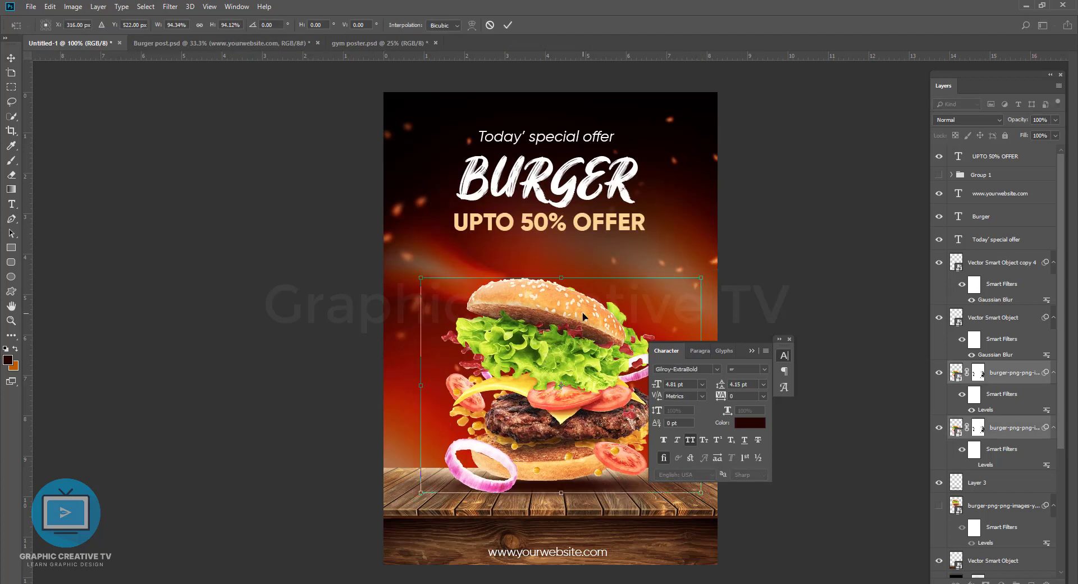
{"action": "left_click_drag", "start_coordinate": [583, 314], "coordinate": [582, 322]}
{"action": "key", "text": "Return"}
Step: Reposition and transform the blurred sparks layer at the poster's left side, Vector Smart Object copy 4
{"action": "left_click", "coordinate": [764, 255]}
{"action": "left_click_drag", "start_coordinate": [396, 264], "coordinate": [475, 320]}
{"action": "left_click", "coordinate": [493, 226]}
{"action": "left_click", "coordinate": [549, 235]}
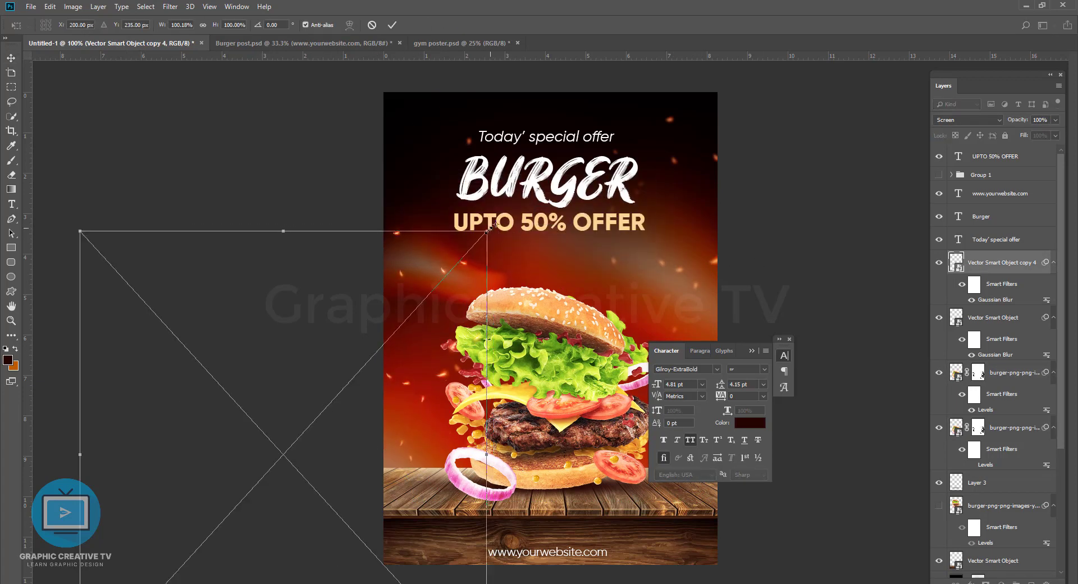
{"action": "mouse_move", "coordinate": [493, 225]}
{"action": "left_mouse_down"}
{"action": "mouse_move", "coordinate": [493, 247]}
{"action": "mouse_move", "coordinate": [497, 227]}
{"action": "mouse_move", "coordinate": [498, 237]}
{"action": "left_mouse_up"}
{"action": "key", "text": "Return"}
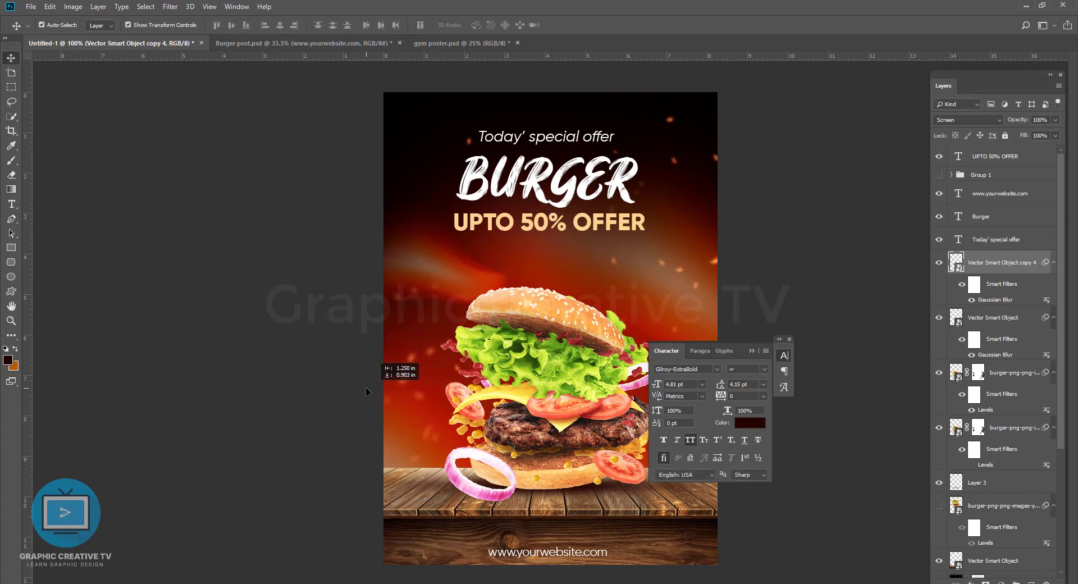
Step: Select the special offer, BURGER and UPTO 50% OFFER lines together and move them down 30 px toward the burger
{"action": "left_click", "coordinate": [665, 150]}
{"action": "left_click_drag", "start_coordinate": [739, 351], "coordinate": [878, 171]}
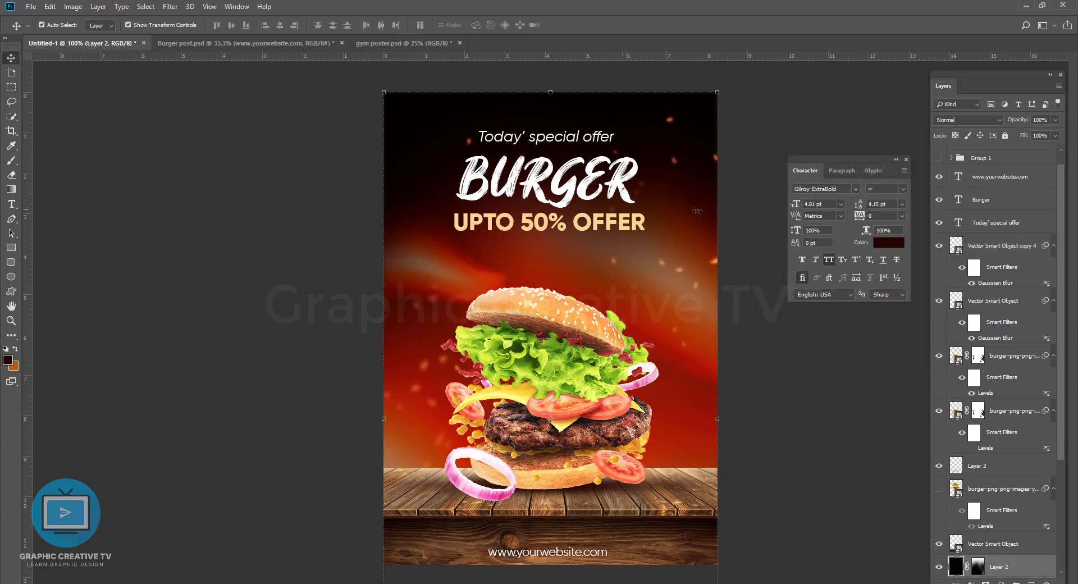
{"action": "left_click", "coordinate": [584, 222]}
{"action": "left_click", "coordinate": [570, 181], "text": "shift"}
{"action": "left_click", "coordinate": [573, 140], "text": "shift"}
{"action": "key", "text": "shift+Down"}
{"action": "key", "text": "shift+Down"}
{"action": "key", "text": "shift+Down"}
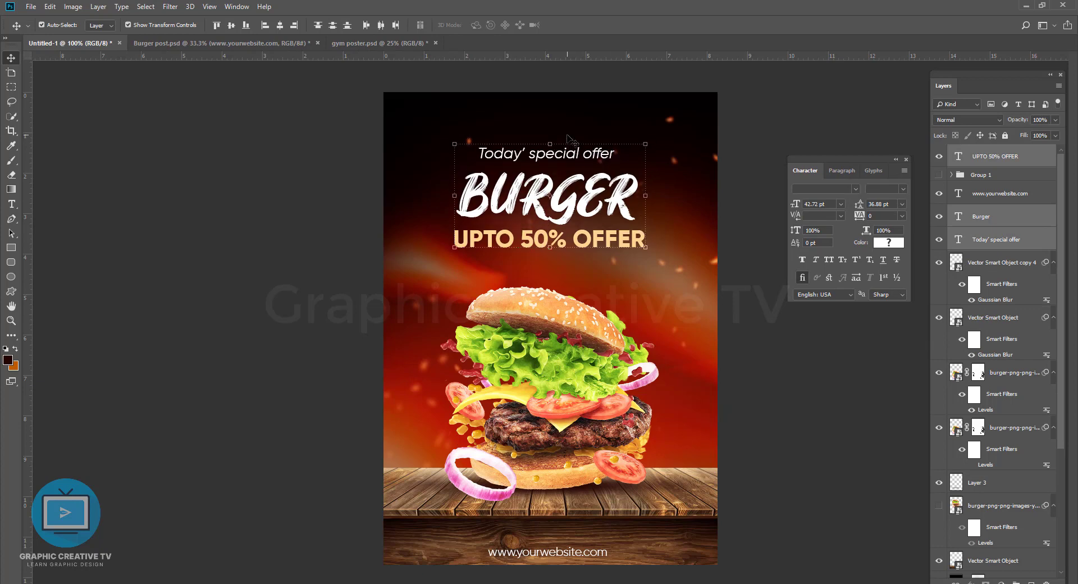
{"action": "left_click", "coordinate": [597, 560]}
{"action": "key", "text": "ctrl+t"}
{"action": "mouse_move", "coordinate": [607, 556]}
{"action": "left_mouse_down"}
{"action": "mouse_move", "coordinate": [598, 560]}
{"action": "mouse_move", "coordinate": [598, 546]}
{"action": "left_mouse_up"}
{"action": "key", "text": "Return"}
Step: Show Group 1 with the social icons and the "GRAPHIC DESIGN | CONCEPT | POSTER" line, and hide the website line
{"action": "left_click", "coordinate": [991, 561]}
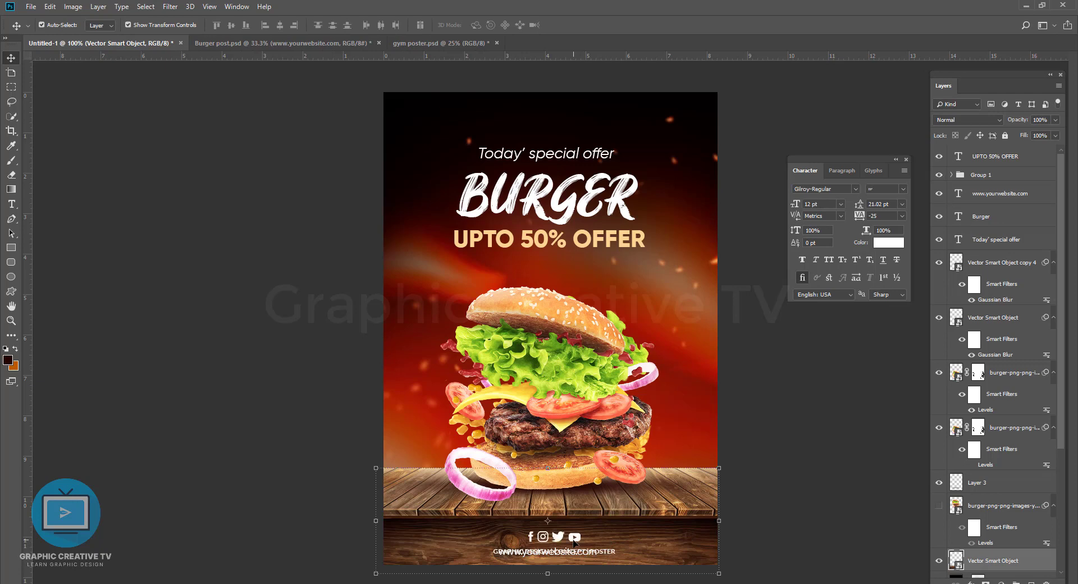
{"action": "left_click", "coordinate": [754, 453]}
{"action": "left_click_drag", "start_coordinate": [610, 553], "coordinate": [665, 518]}
{"action": "key", "text": "ctrl+z"}
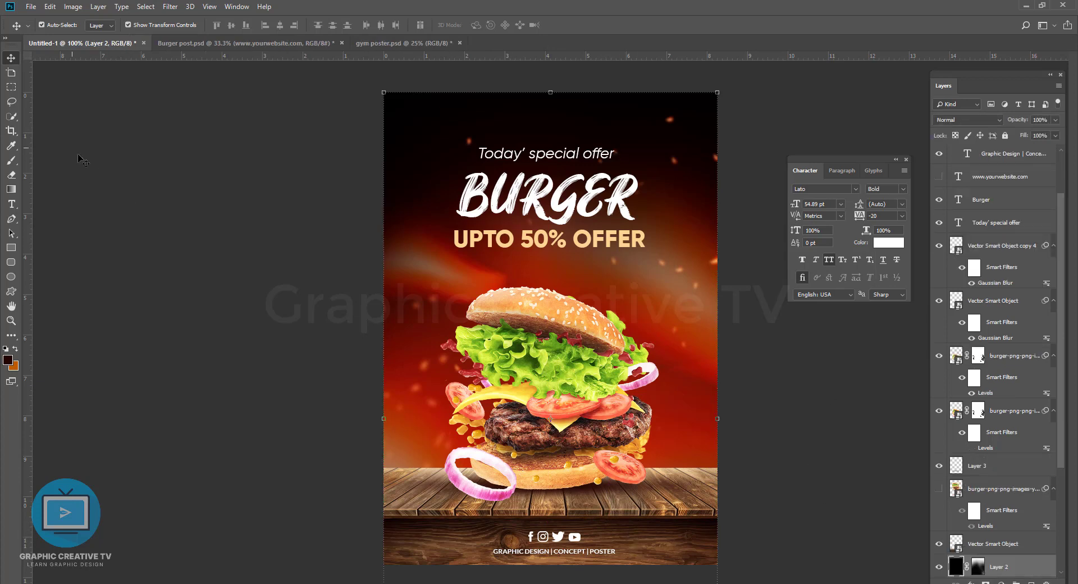
Step: Move Layer 2 above the wooden table's smart object and set up a black brush of 250 px
{"action": "left_click", "coordinate": [11, 160]}
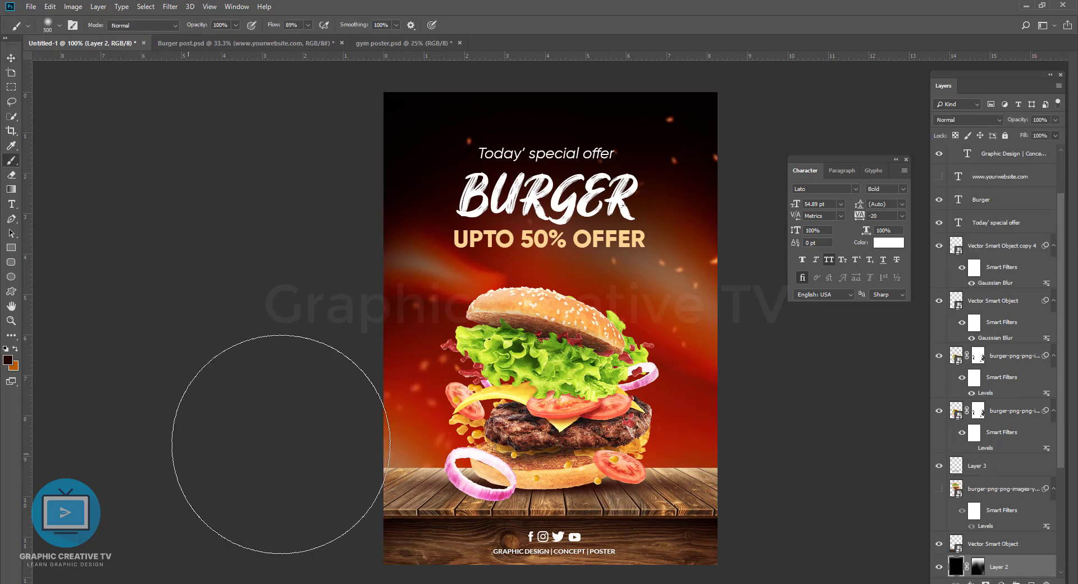
{"action": "key", "text": "x"}
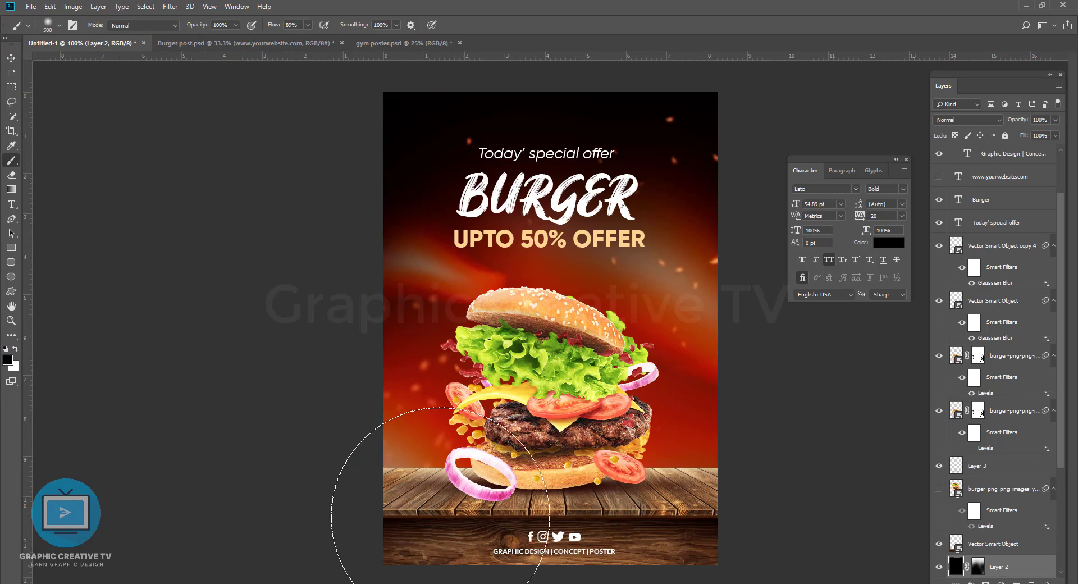
{"action": "left_click_drag", "start_coordinate": [992, 553], "coordinate": [993, 540]}
{"action": "key", "text": "bracketleft"}
{"action": "key", "text": "bracketleft"}
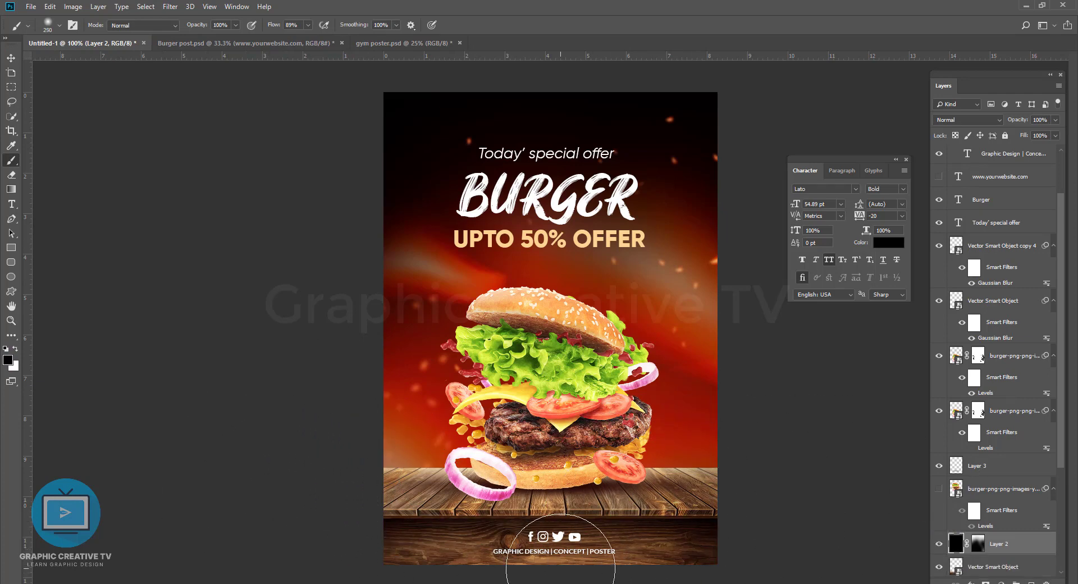
Step: Try brushing along the poster's lower edge on Layer 2 and its mask, and undo the mask painting
{"action": "left_click_drag", "start_coordinate": [560, 569], "coordinate": [378, 571]}
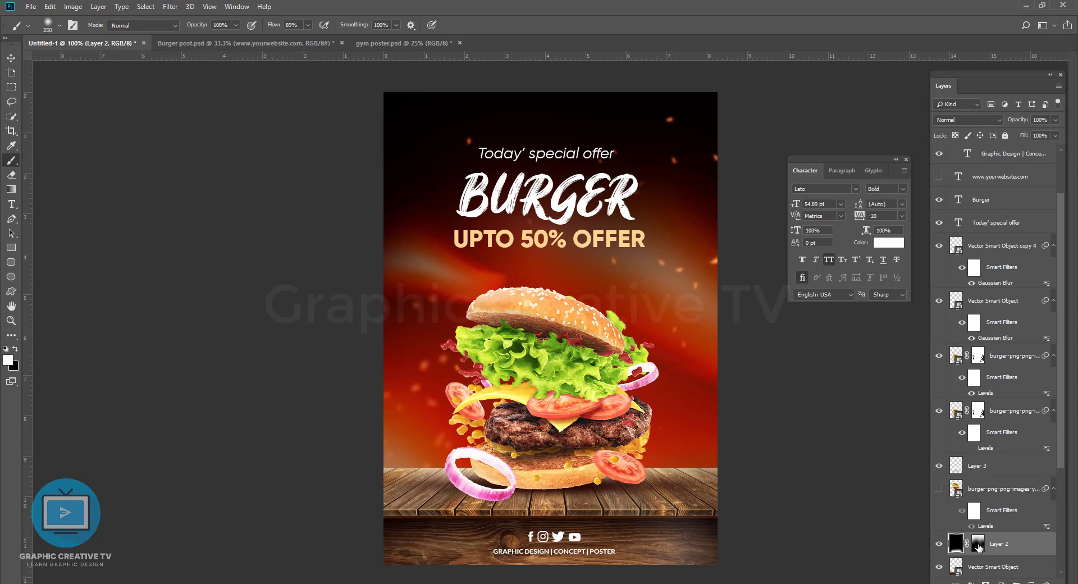
{"action": "left_click", "coordinate": [978, 544]}
{"action": "mouse_move", "coordinate": [539, 551]}
{"action": "left_mouse_down"}
{"action": "mouse_move", "coordinate": [334, 544]}
{"action": "mouse_move", "coordinate": [763, 544]}
{"action": "left_mouse_up"}
{"action": "key", "text": "ctrl+z"}
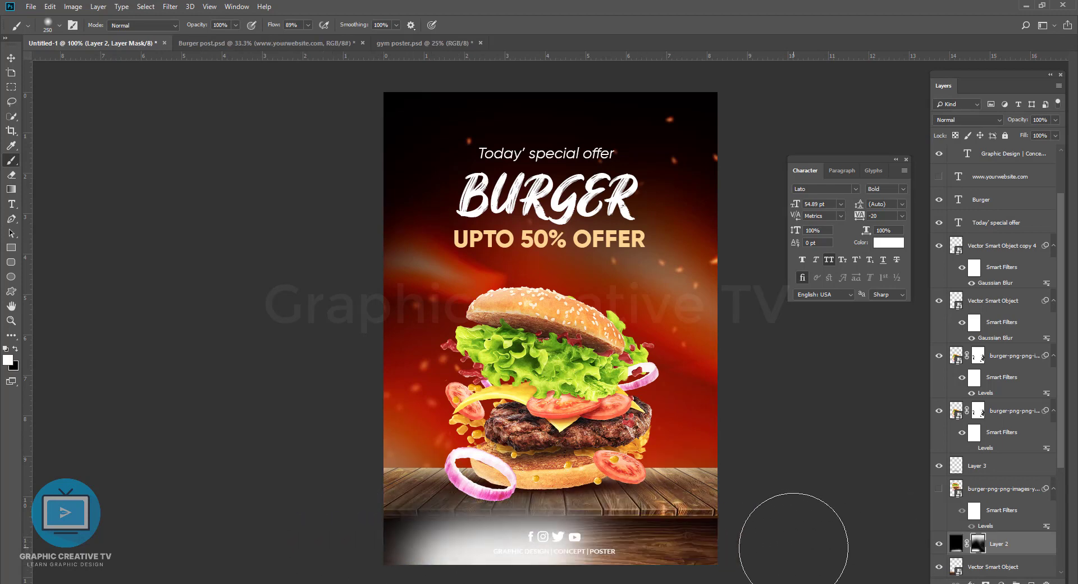
{"action": "key", "text": "ctrl+z"}
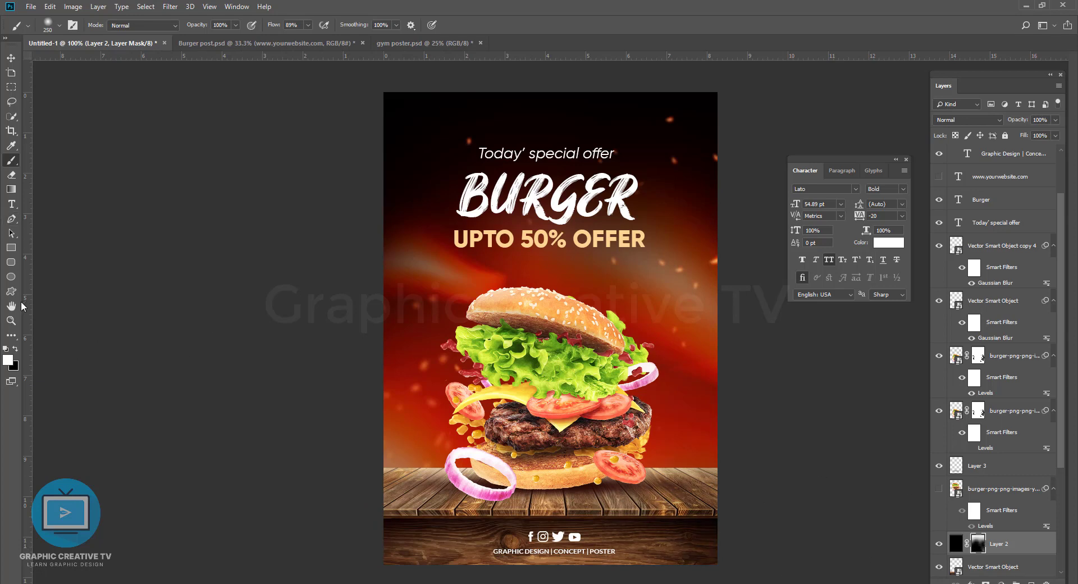
Step: Darken the poster's lower edge through Layer 2's mask, and partly reveal the wood again with a black 250 px brush at 53% opacity
{"action": "mouse_move", "coordinate": [450, 544]}
{"action": "left_mouse_down"}
{"action": "mouse_move", "coordinate": [338, 561]}
{"action": "mouse_move", "coordinate": [776, 559]}
{"action": "mouse_move", "coordinate": [691, 569]}
{"action": "mouse_move", "coordinate": [372, 545]}
{"action": "left_mouse_up"}
{"action": "key", "text": "x"}
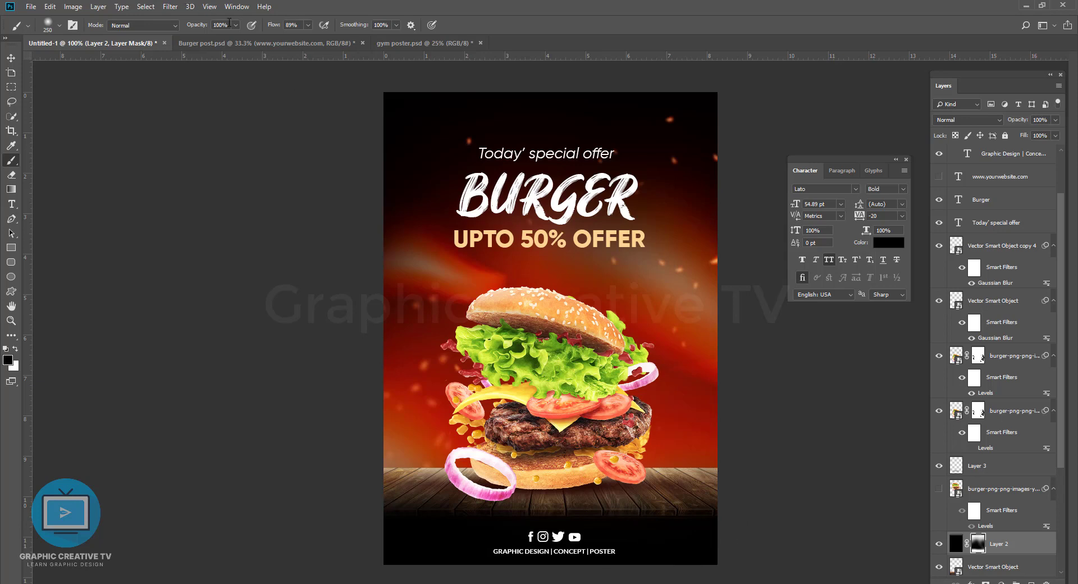
{"action": "left_click_drag", "start_coordinate": [687, 487], "coordinate": [197, 370]}
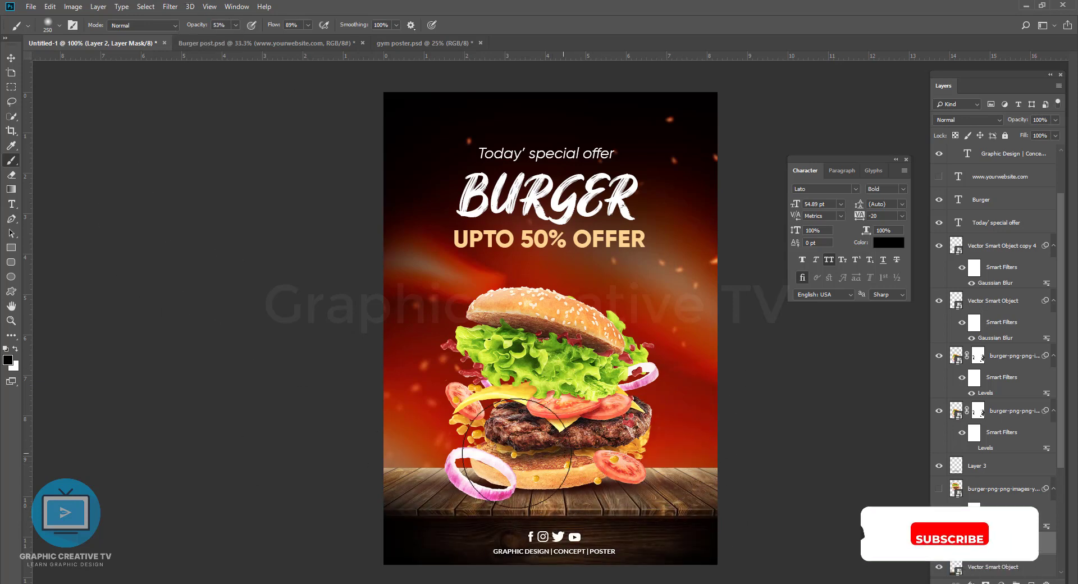
Step: Select the social icons together with the "GRAPHIC DESIGN | CONCEPT | POSTER" line and nudge them slightly upwards
{"action": "left_click", "coordinate": [11, 59]}
{"action": "left_click", "coordinate": [762, 387]}
{"action": "left_click", "coordinate": [552, 539]}
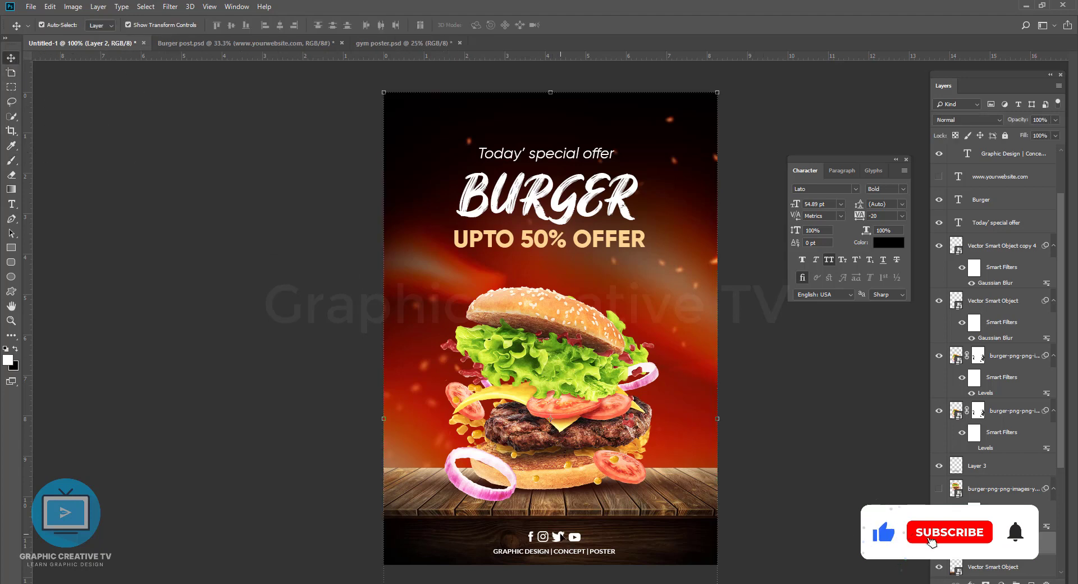
{"action": "left_click", "coordinate": [555, 537]}
{"action": "left_click", "coordinate": [602, 551], "text": "shift"}
{"action": "key", "text": "shift+Up"}
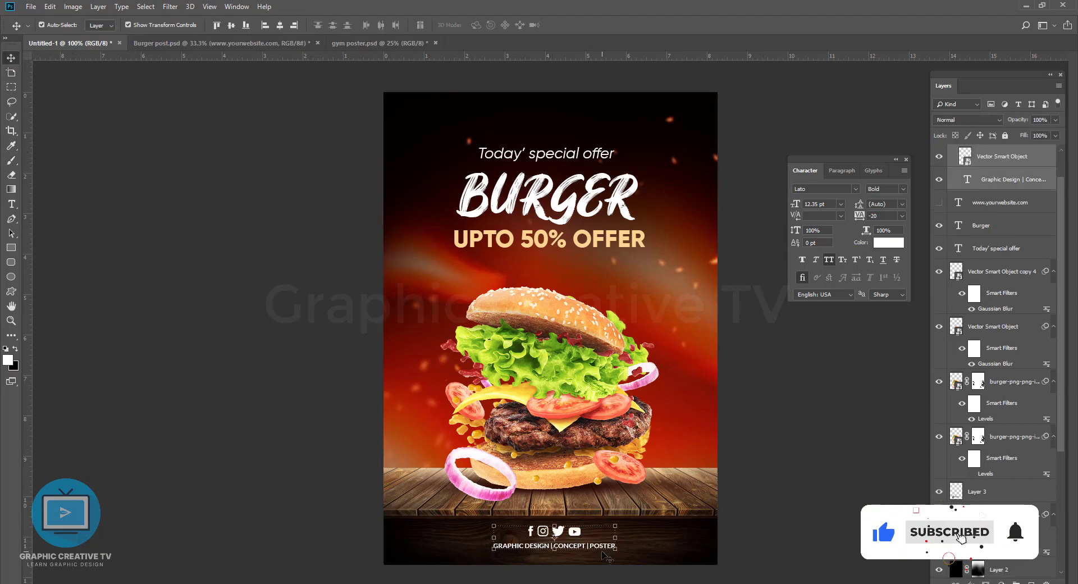
Step: Shrink the blurred spark smart object at the poster's upper right and place a copy of it towards the upper-left corner
{"action": "left_click", "coordinate": [730, 261]}
{"action": "key", "text": "ctrl+t"}
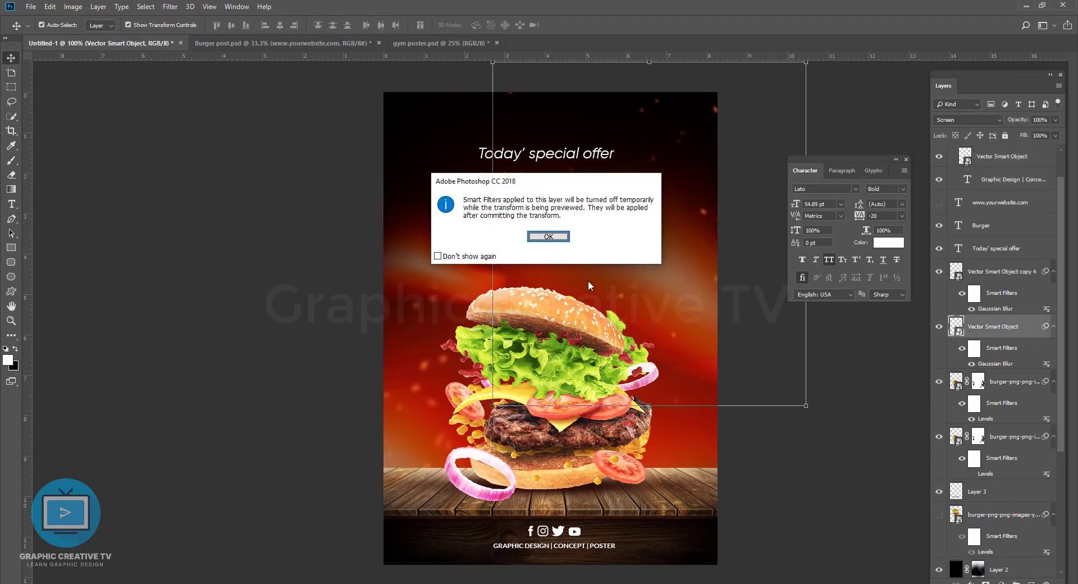
{"action": "key", "text": "Return"}
{"action": "left_click_drag", "start_coordinate": [806, 405], "coordinate": [766, 361]}
{"action": "left_click_drag", "start_coordinate": [702, 220], "coordinate": [388, 71]}
{"action": "key", "text": "Return"}
{"action": "left_click", "coordinate": [769, 288]}
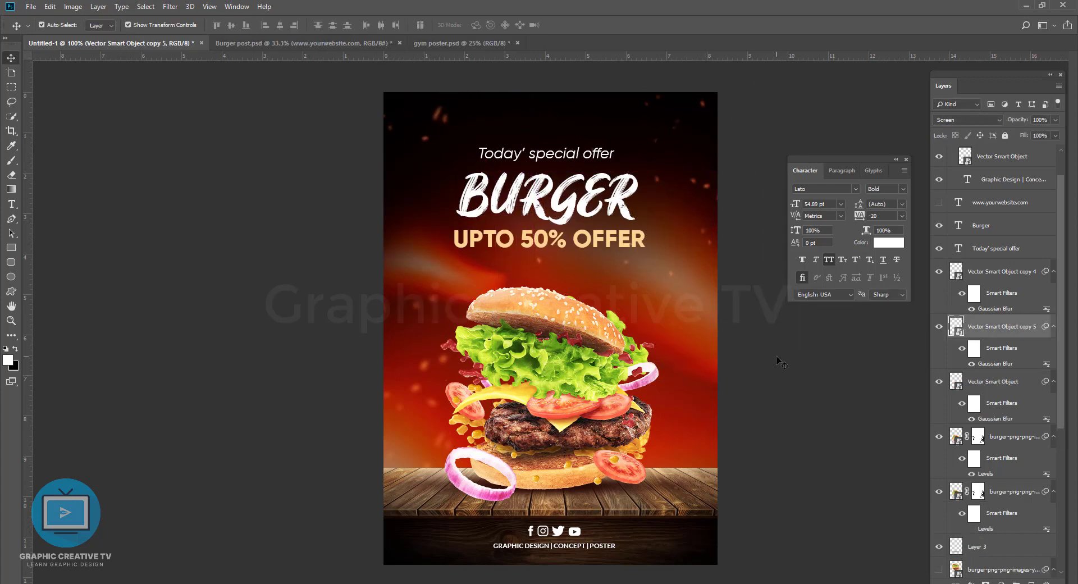
Step: Nudge the "UPTO 50% OFFER" text slightly down from the BURGER headline
{"action": "left_click", "coordinate": [586, 164]}
{"action": "left_click", "coordinate": [589, 157]}
{"action": "left_click", "coordinate": [605, 241]}
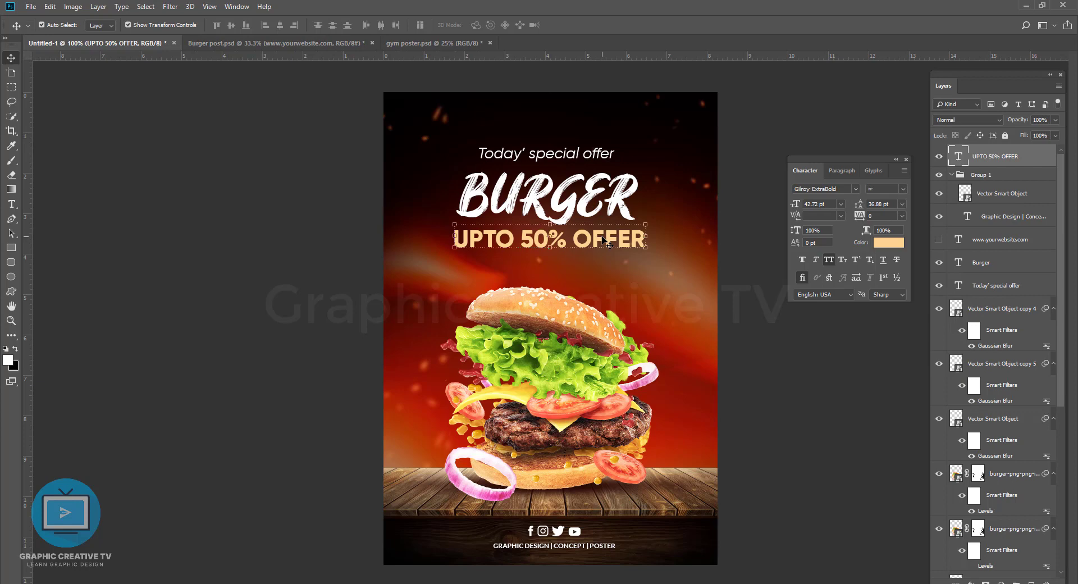
{"action": "key", "text": "Down"}
{"action": "key", "text": "Down"}
{"action": "key", "text": "Down"}
{"action": "key", "text": "Down"}
{"action": "key", "text": "Down"}
{"action": "key", "text": "Down"}
{"action": "key", "text": "Down"}
{"action": "key", "text": "Down"}
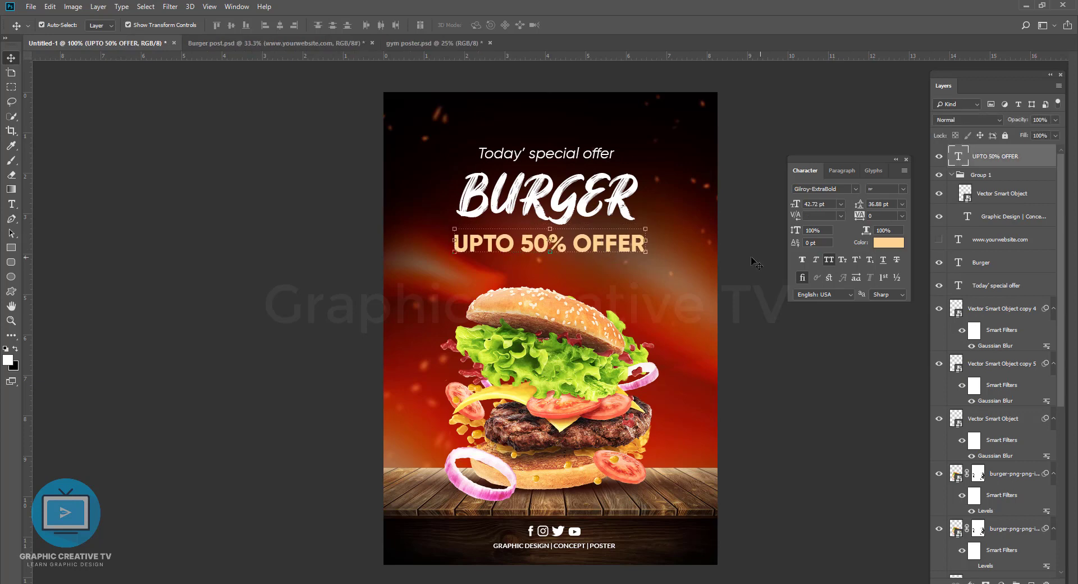
Step: Try the Arc and Arc Upper text warps on the "UPTO 50% OFFER" line
{"action": "left_click", "coordinate": [12, 205]}
{"action": "left_click", "coordinate": [455, 25]}
{"action": "left_click", "coordinate": [726, 152]}
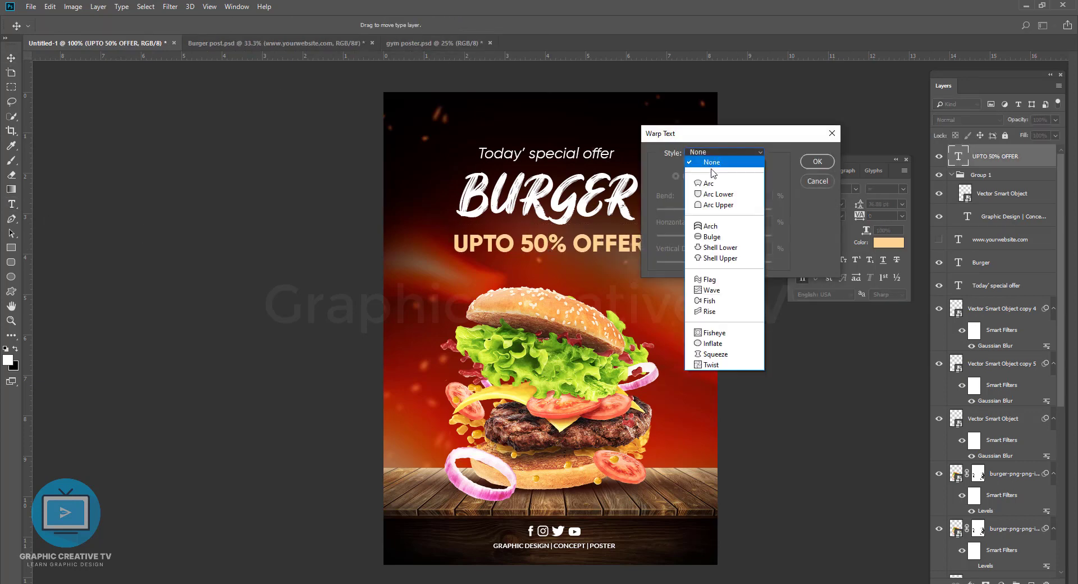
{"action": "left_click", "coordinate": [706, 162]}
{"action": "left_click", "coordinate": [726, 152]}
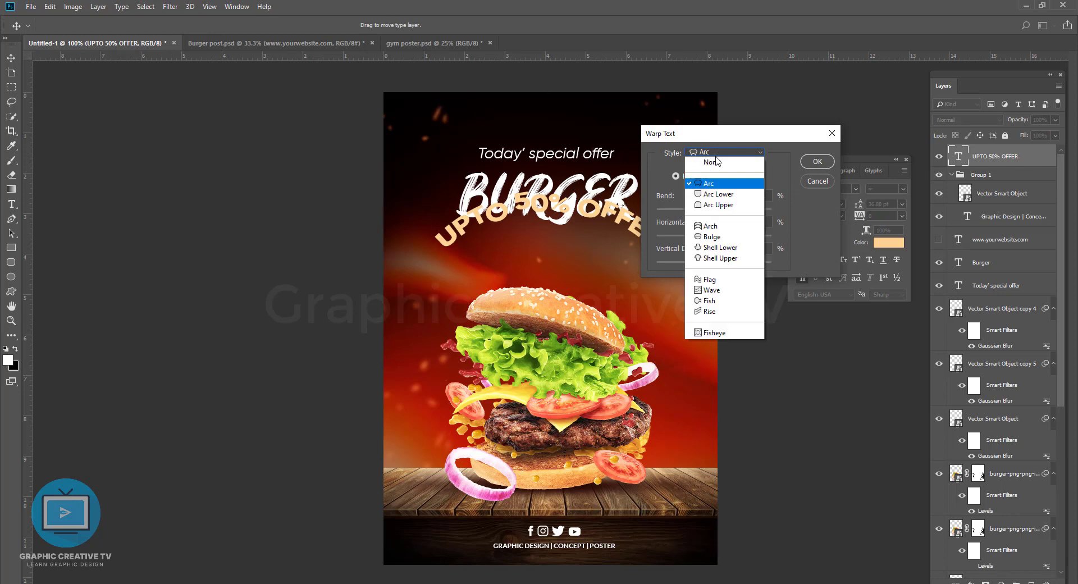
{"action": "left_click", "coordinate": [714, 206]}
{"action": "left_click_drag", "start_coordinate": [723, 211], "coordinate": [713, 212]}
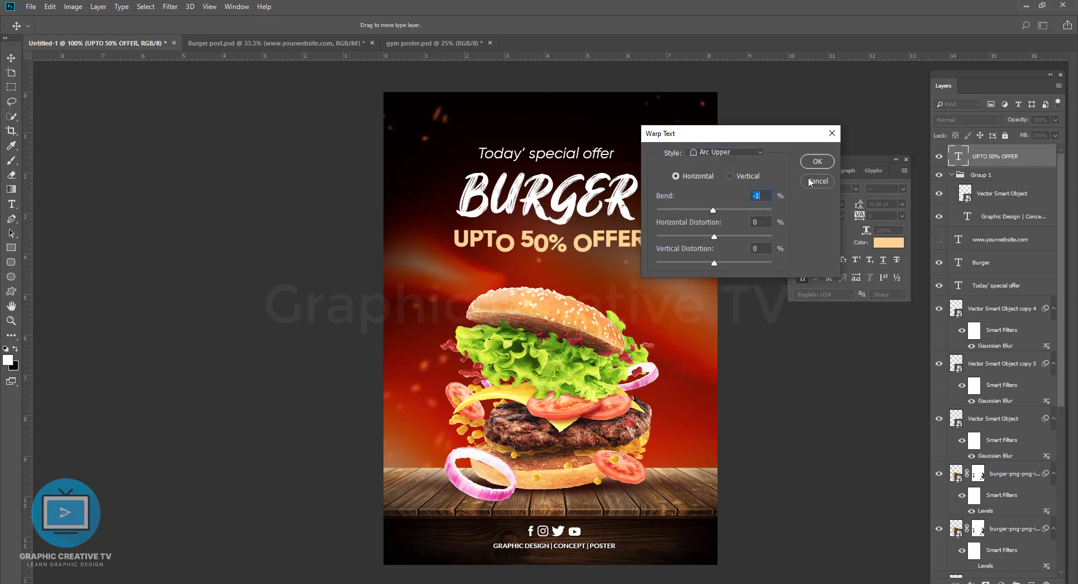
{"action": "left_click", "coordinate": [812, 182]}
{"action": "left_click", "coordinate": [10, 57]}
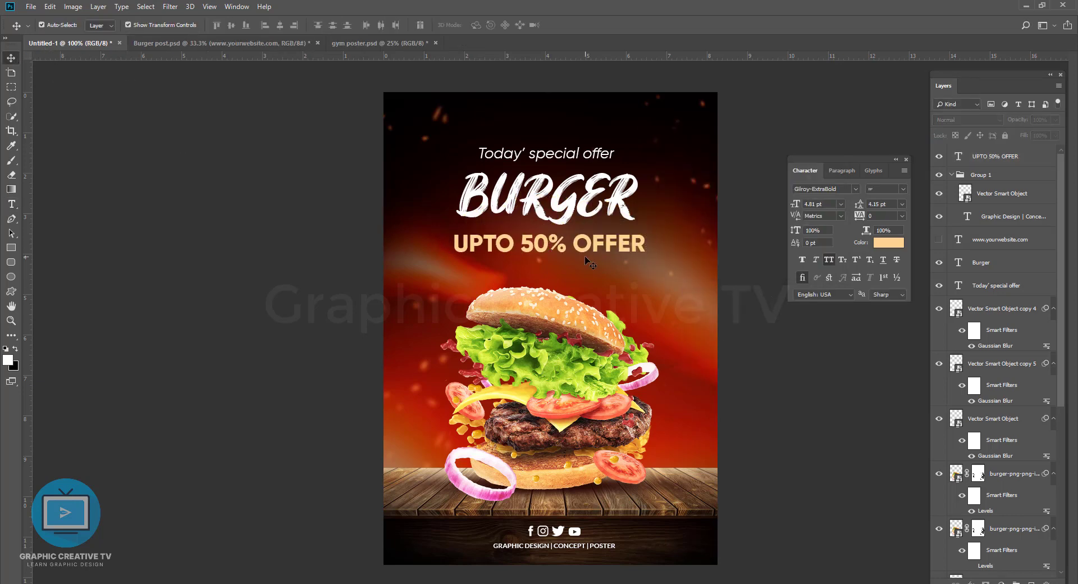
Step: Shrink the "Today' special offer" line slightly above the BURGER headline
{"action": "left_click", "coordinate": [578, 159]}
{"action": "key", "text": "ctrl+t"}
{"action": "left_click_drag", "start_coordinate": [479, 144], "coordinate": [489, 147]}
{"action": "left_click_drag", "start_coordinate": [613, 147], "coordinate": [610, 148]}
{"action": "key", "text": "Return"}
{"action": "left_click", "coordinate": [621, 197]}
{"action": "left_click", "coordinate": [669, 128]}
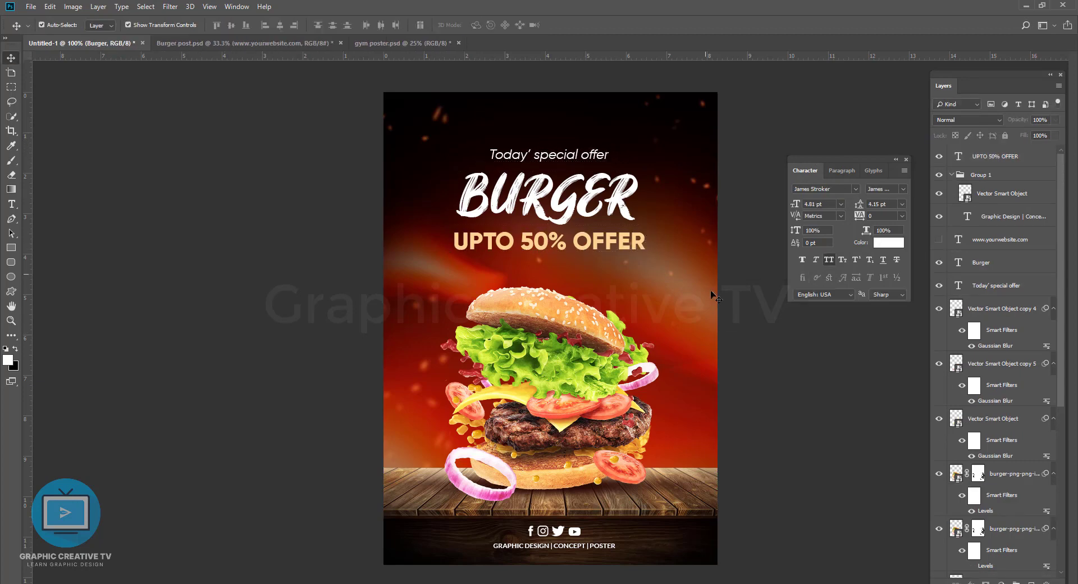
Step: Paint Layer 2's mask in black and white at 53% opacity to rebalance the dark shading over the background, enlarging the brush to 700 px
{"action": "left_click", "coordinate": [11, 161]}
{"action": "left_click_drag", "start_coordinate": [344, 318], "coordinate": [281, 306]}
{"action": "key", "text": "ctrl+z"}
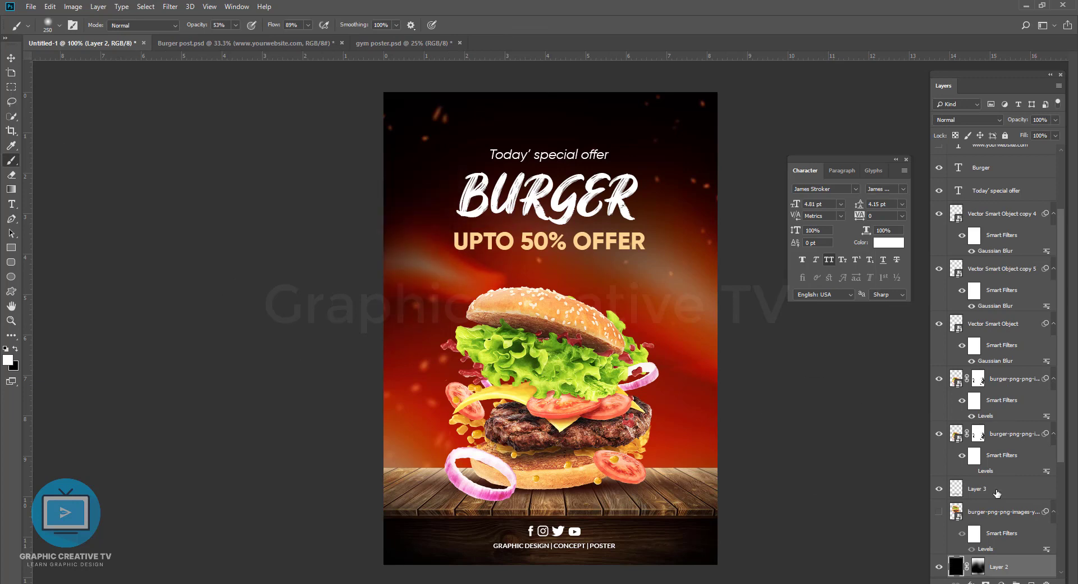
{"action": "left_click", "coordinate": [980, 566]}
{"action": "left_click_drag", "start_coordinate": [408, 258], "coordinate": [341, 319]}
{"action": "key", "text": "x"}
{"action": "mouse_move", "coordinate": [453, 249]}
{"action": "left_mouse_down"}
{"action": "mouse_move", "coordinate": [330, 313]}
{"action": "mouse_move", "coordinate": [755, 354]}
{"action": "mouse_move", "coordinate": [715, 321]}
{"action": "mouse_move", "coordinate": [678, 336]}
{"action": "mouse_move", "coordinate": [586, 333]}
{"action": "mouse_move", "coordinate": [433, 373]}
{"action": "mouse_move", "coordinate": [570, 398]}
{"action": "mouse_move", "coordinate": [546, 422]}
{"action": "left_mouse_up"}
{"action": "key", "text": "x"}
{"action": "key", "text": "bracketright"}
{"action": "key", "text": "bracketright"}
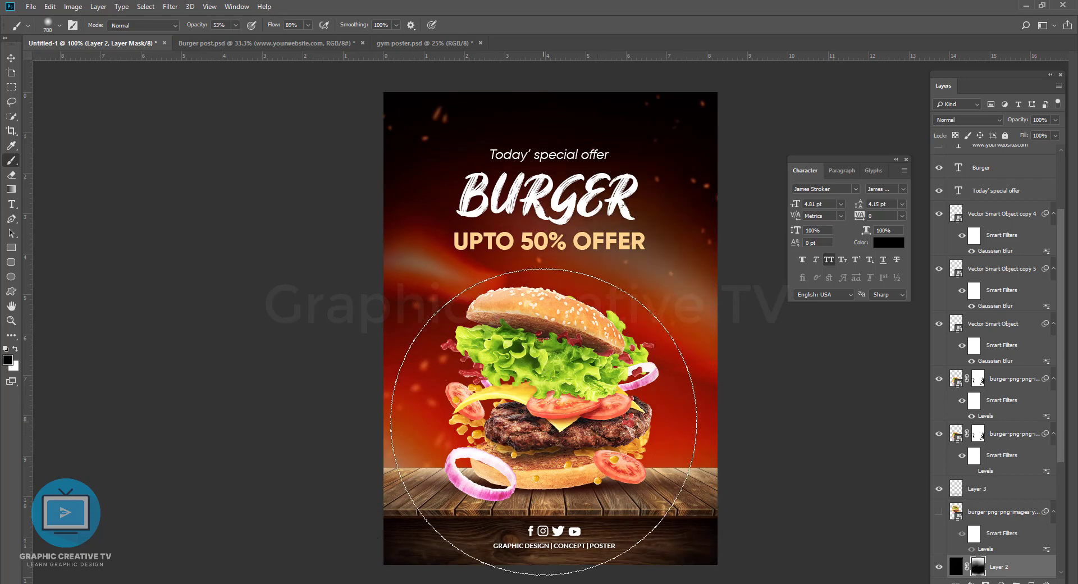
Step: Add a layer mask to Vector Smart Object copy 3 and paint on it with a black 150 px brush
{"action": "left_click", "coordinate": [11, 57]}
{"action": "left_click", "coordinate": [756, 374]}
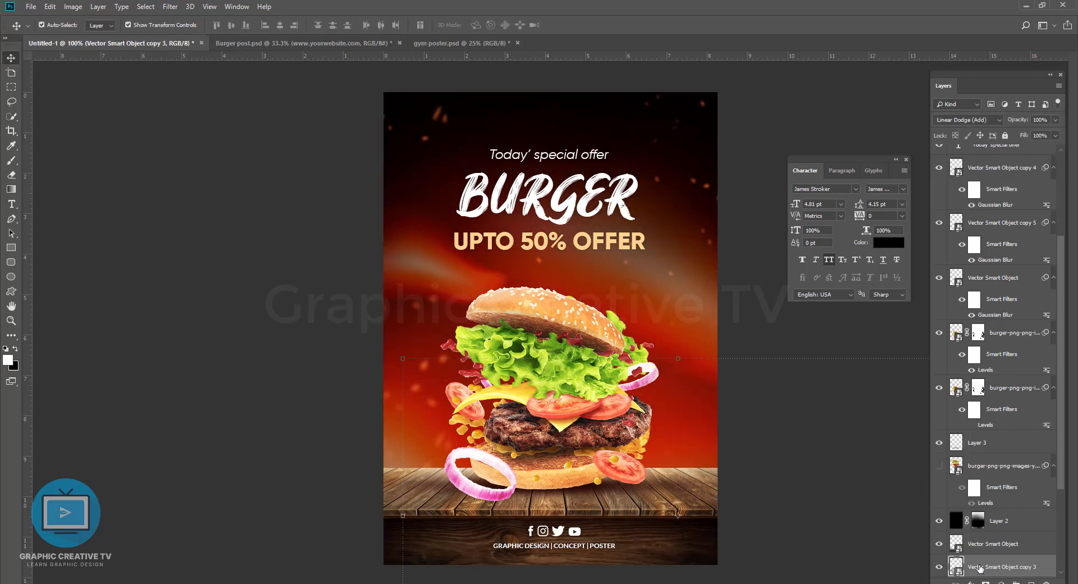
{"action": "left_click", "coordinate": [986, 582]}
{"action": "key", "text": "b"}
{"action": "key", "text": "bracketleft"}
{"action": "key", "text": "bracketleft"}
{"action": "key", "text": "bracketleft"}
{"action": "key", "text": "bracketleft"}
{"action": "key", "text": "bracketleft"}
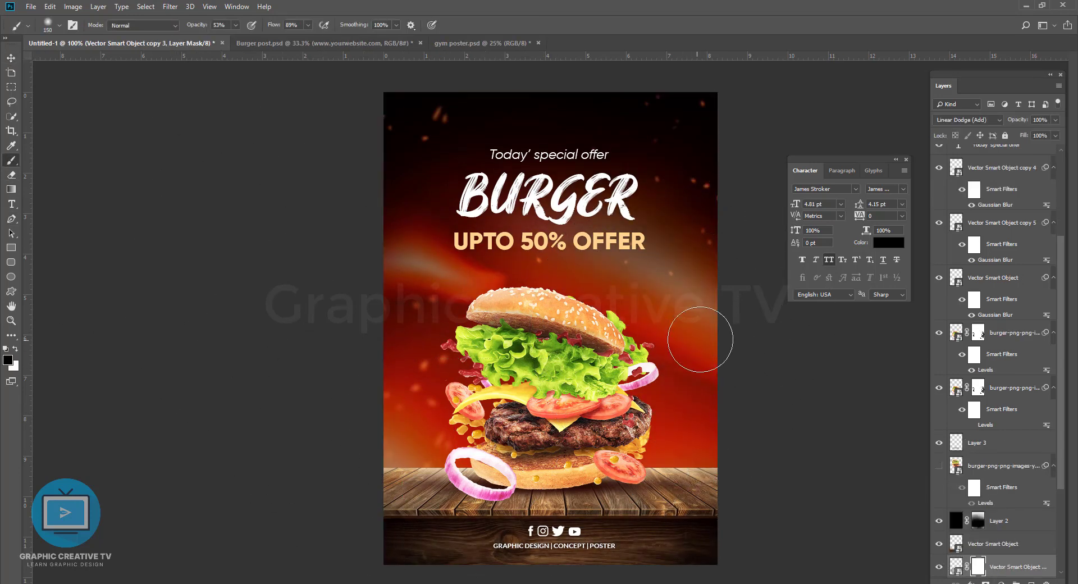
{"action": "left_click", "coordinate": [11, 58]}
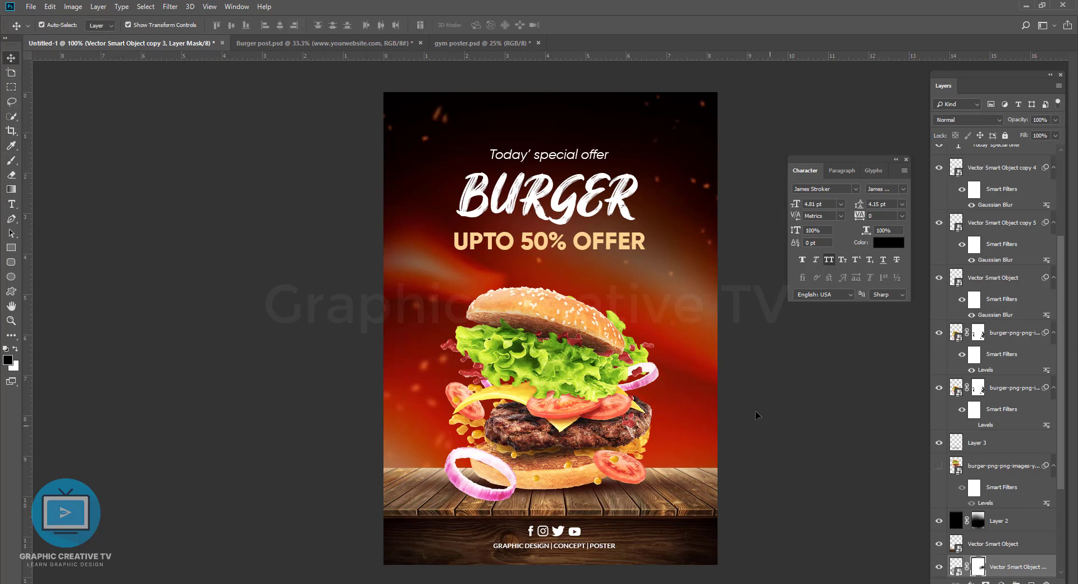
{"action": "left_click", "coordinate": [756, 414]}
Step: Move the blurred sparks near the poster's upper left closer into the corner
{"action": "left_click", "coordinate": [541, 251]}
{"action": "left_click_drag", "start_coordinate": [436, 119], "coordinate": [395, 108]}
{"action": "left_click", "coordinate": [636, 115]}
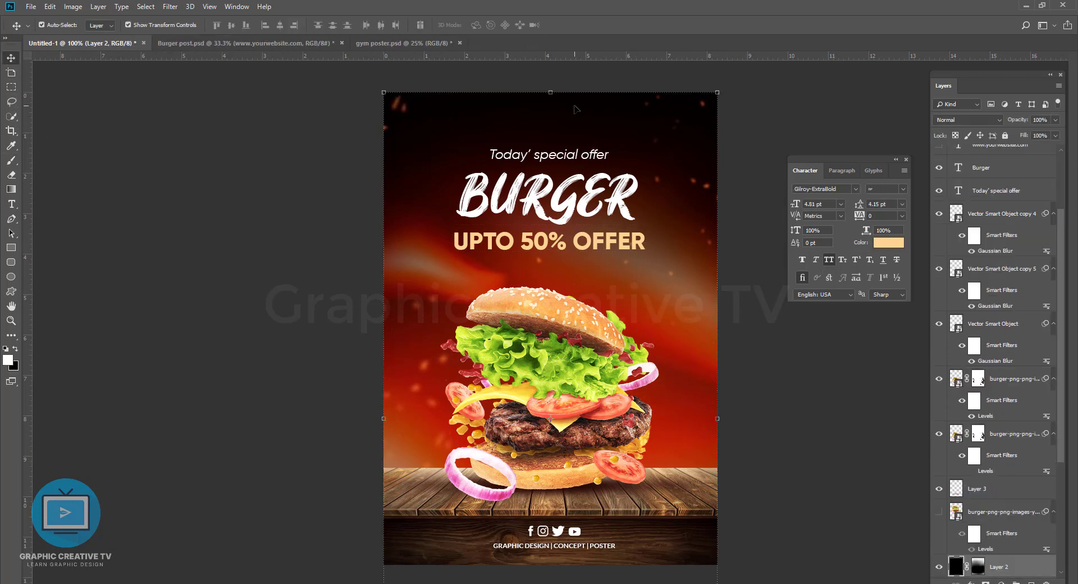
Step: Repaint Layer 2's mask around the headline and burger with a 500 px brush at 53% opacity to refine the dark fade
{"action": "key", "text": "ctrl+minus"}
{"action": "key", "text": "b"}
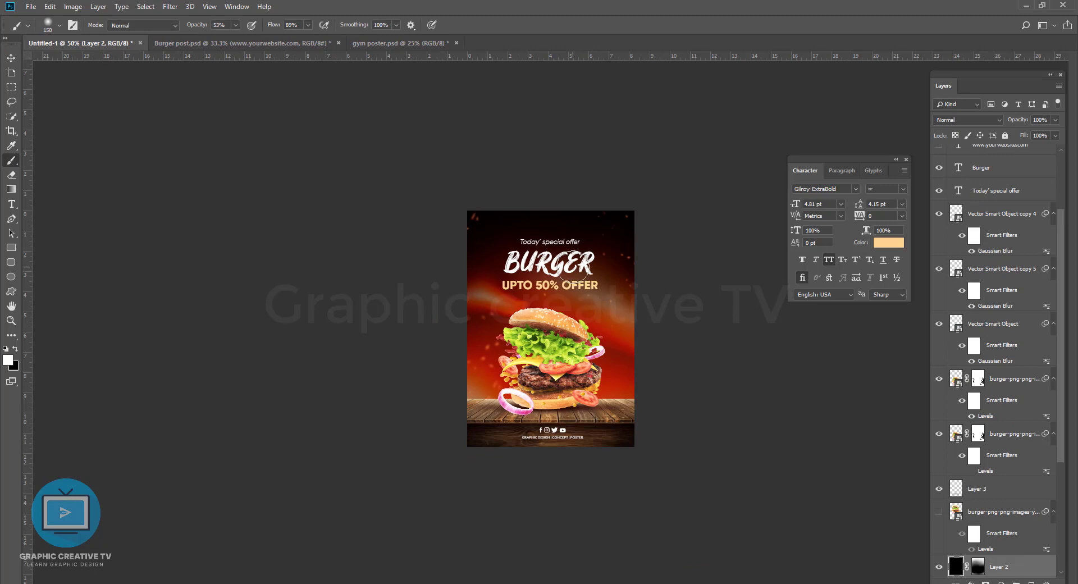
{"action": "left_click", "coordinate": [978, 566]}
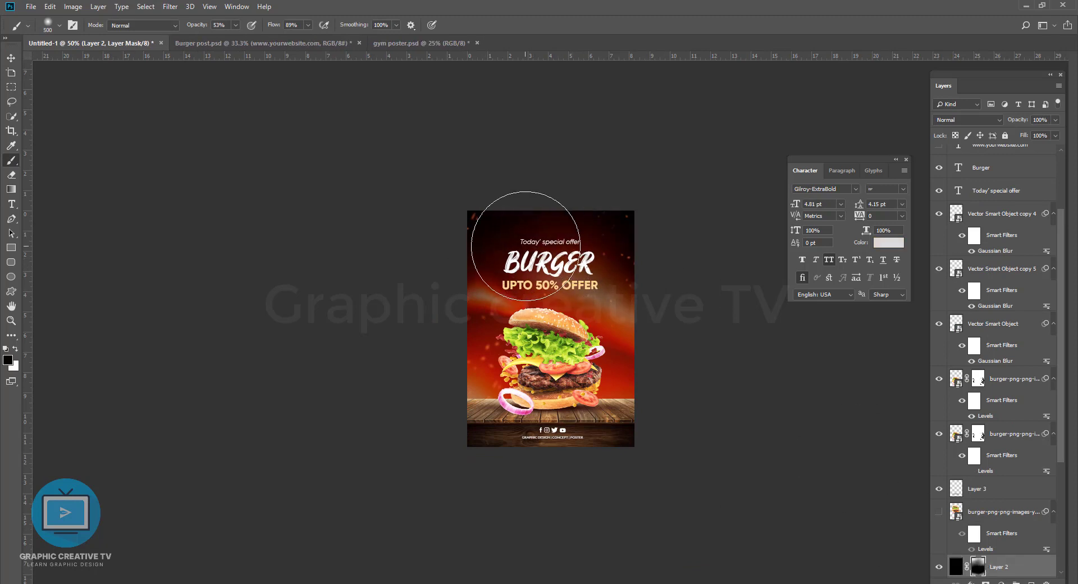
{"action": "mouse_move", "coordinate": [579, 252]}
{"action": "left_mouse_down"}
{"action": "mouse_move", "coordinate": [525, 212]}
{"action": "mouse_move", "coordinate": [392, 325]}
{"action": "mouse_move", "coordinate": [685, 325]}
{"action": "mouse_move", "coordinate": [596, 362]}
{"action": "mouse_move", "coordinate": [494, 370]}
{"action": "mouse_move", "coordinate": [506, 348]}
{"action": "mouse_move", "coordinate": [645, 356]}
{"action": "mouse_move", "coordinate": [529, 340]}
{"action": "left_mouse_up"}
{"action": "key", "text": "x"}
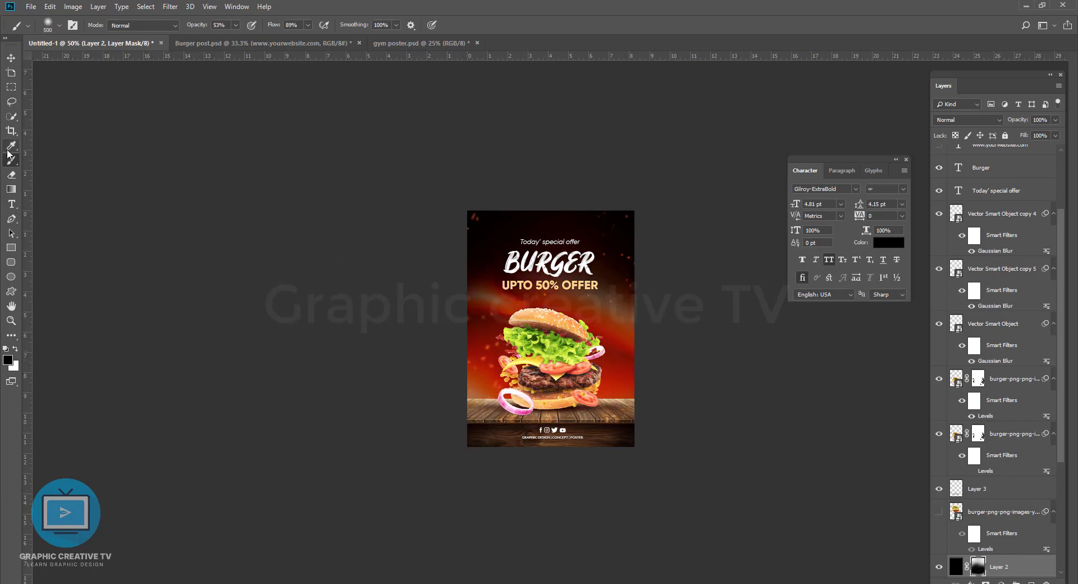
{"action": "left_click", "coordinate": [11, 57]}
{"action": "key", "text": "ctrl+plus"}
{"action": "left_click", "coordinate": [715, 362]}
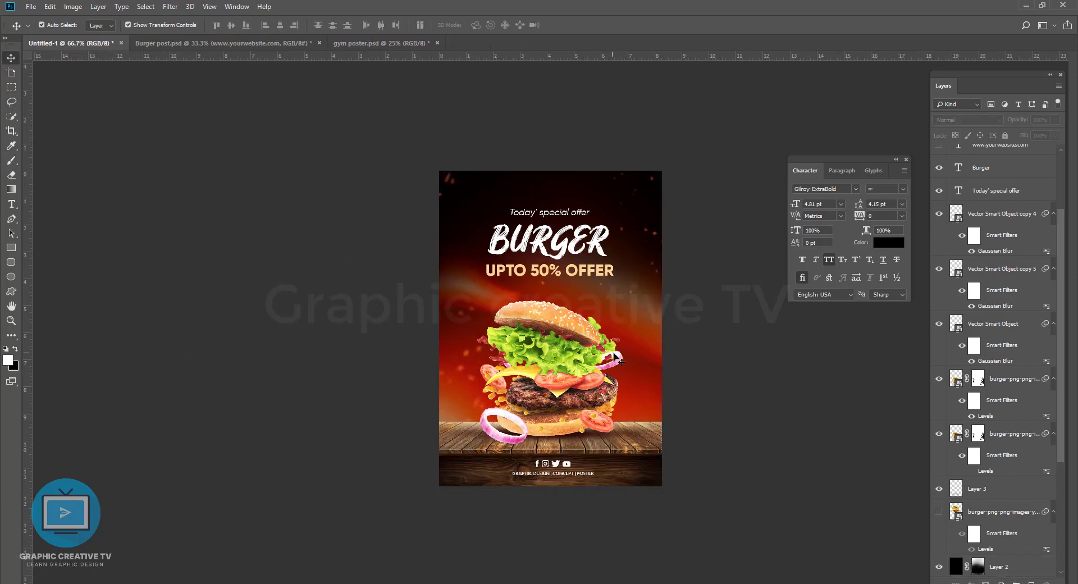
Step: Select the "Today' special offer", BURGER and "UPTO 50% OFFER" lines and nudge them up together
{"action": "left_click", "coordinate": [567, 216]}
{"action": "left_click", "coordinate": [579, 242], "text": "shift"}
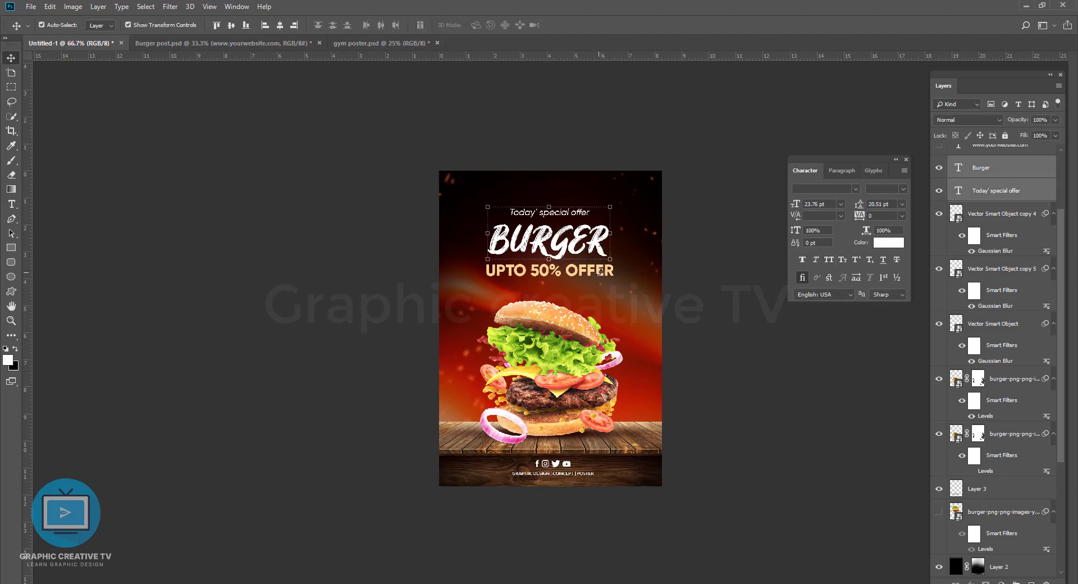
{"action": "key", "text": "shift+Up"}
{"action": "key", "text": "shift+Up"}
{"action": "key", "text": "shift+Up"}
{"action": "key", "text": "shift+Down"}
{"action": "key", "text": "shift+Up"}
{"action": "key", "text": "shift+Down"}
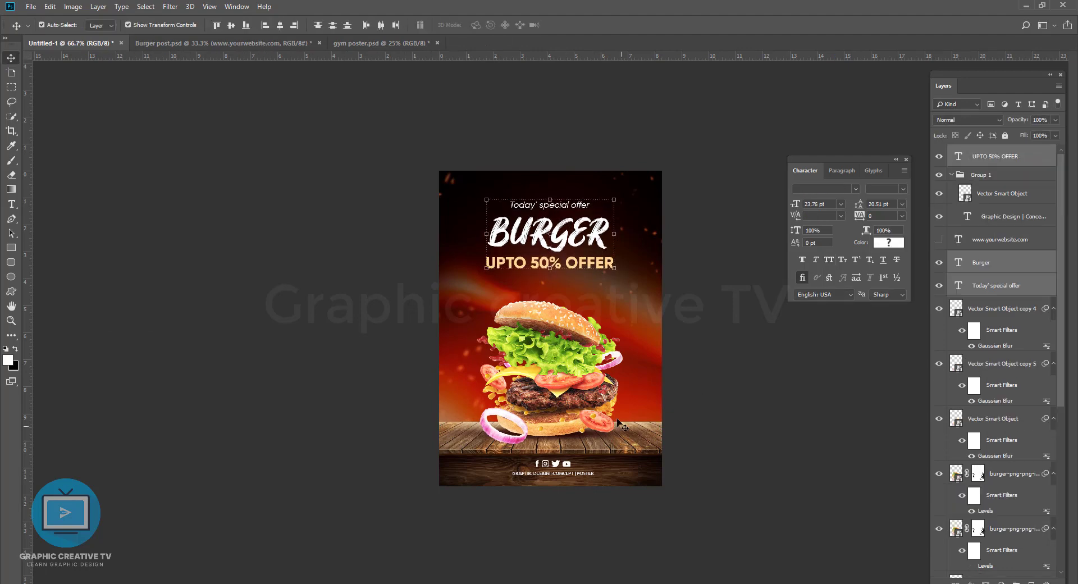
Step: Try moving Layer 2 over the background, and undo the move
{"action": "left_click", "coordinate": [621, 437]}
{"action": "left_click", "coordinate": [688, 410]}
{"action": "left_click", "coordinate": [590, 365]}
{"action": "left_click", "coordinate": [743, 293]}
{"action": "left_click_drag", "start_coordinate": [507, 285], "coordinate": [522, 312]}
{"action": "key", "text": "ctrl+z"}
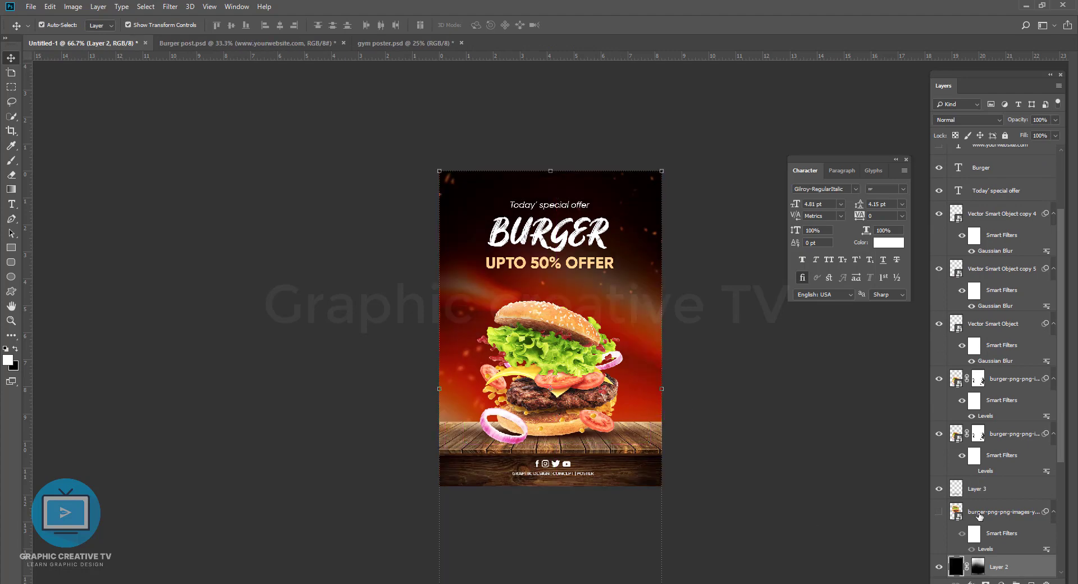
Step: Select the Vector Smart Object directly above Layer 1 and reposition it over the poster's left edge
{"action": "scroll", "coordinate": [1063, 461], "scroll_direction": "down", "scroll_amount": 3}
{"action": "left_click", "coordinate": [1005, 470]}
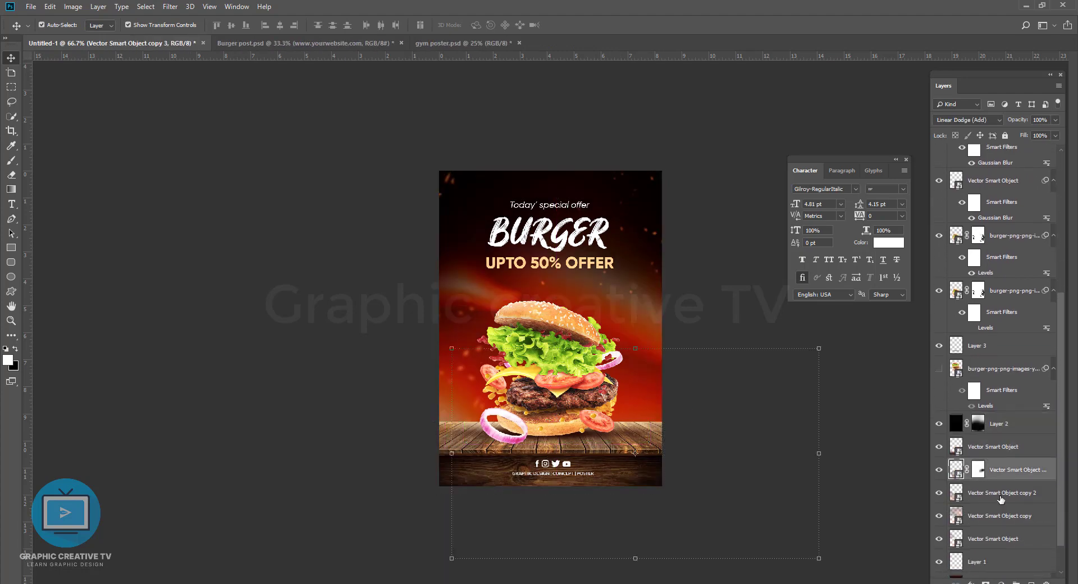
{"action": "left_click", "coordinate": [1002, 492]}
{"action": "left_click", "coordinate": [999, 517]}
{"action": "left_click", "coordinate": [993, 538]}
{"action": "left_click_drag", "start_coordinate": [523, 314], "coordinate": [657, 399]}
{"action": "left_click_drag", "start_coordinate": [629, 365], "coordinate": [556, 382]}
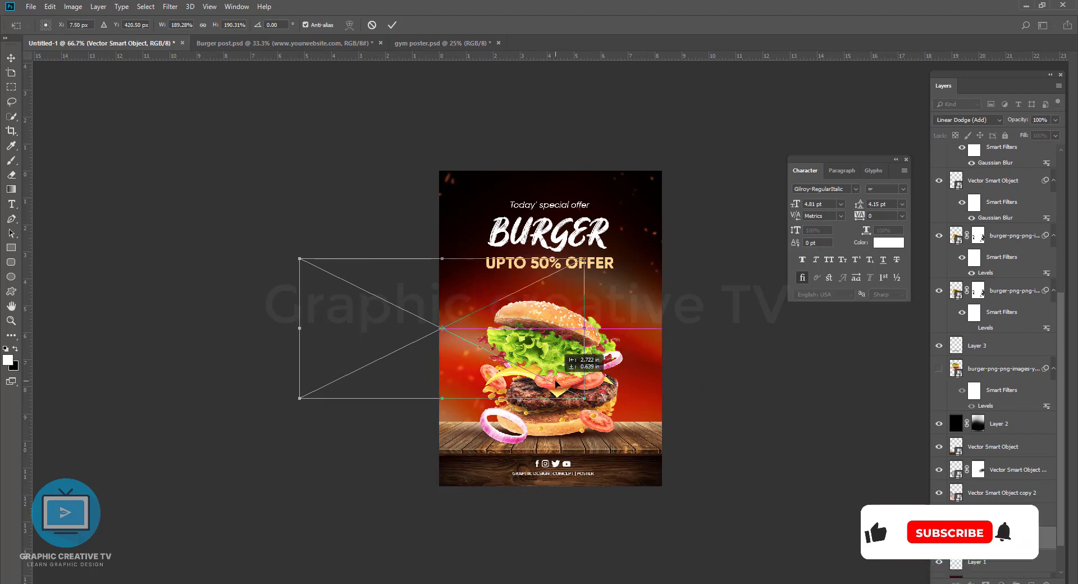
{"action": "key", "text": "Return"}
{"action": "left_click", "coordinate": [734, 377]}
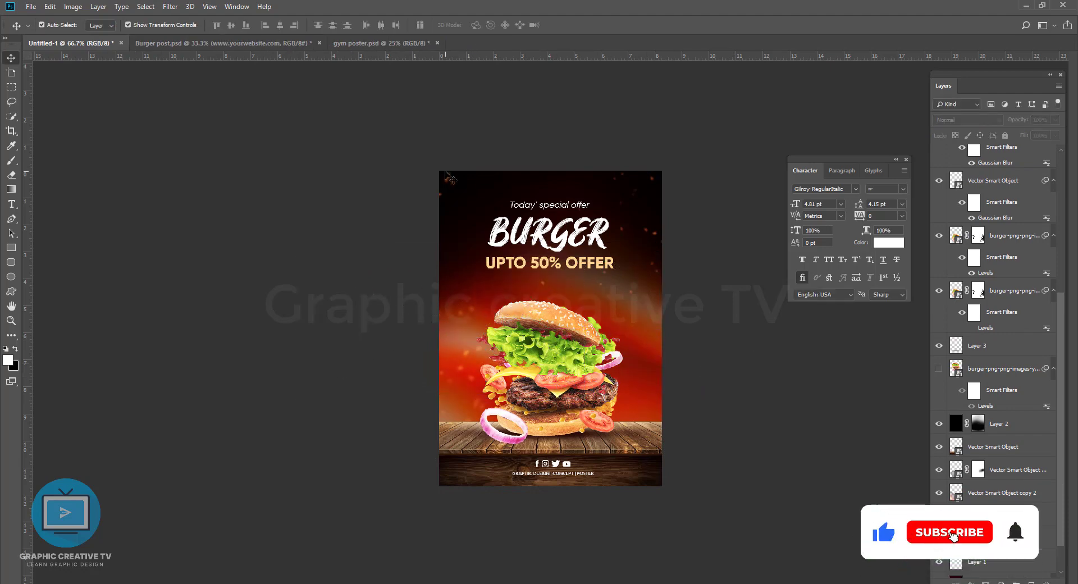
Step: Move the blurred sparks from the poster's upper-left corner towards the right side of the headline
{"action": "left_click_drag", "start_coordinate": [448, 177], "coordinate": [618, 270]}
{"action": "left_click", "coordinate": [733, 378]}
{"action": "left_click", "coordinate": [589, 240]}
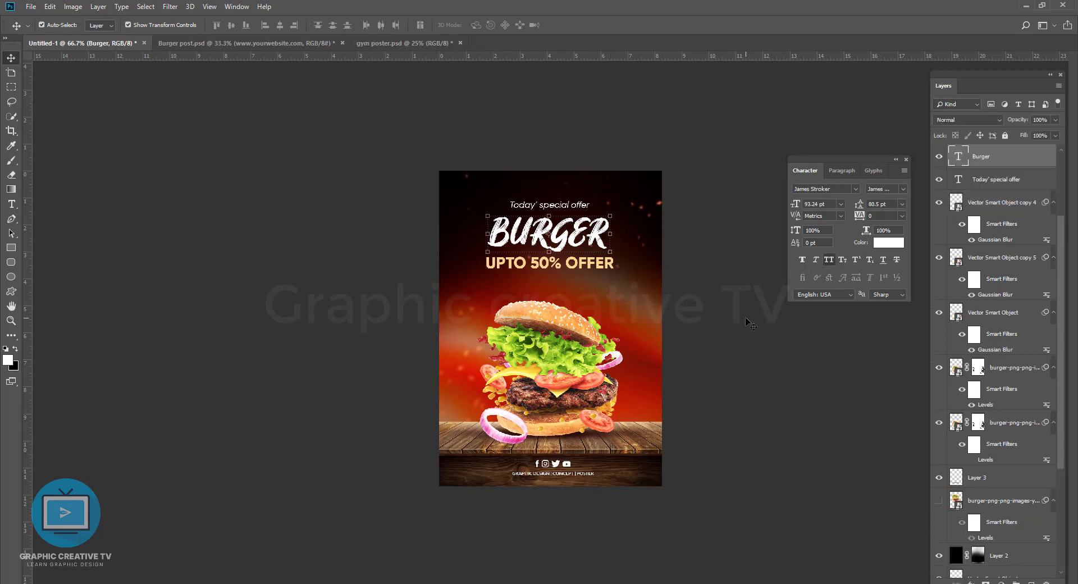
{"action": "left_click", "coordinate": [701, 398]}
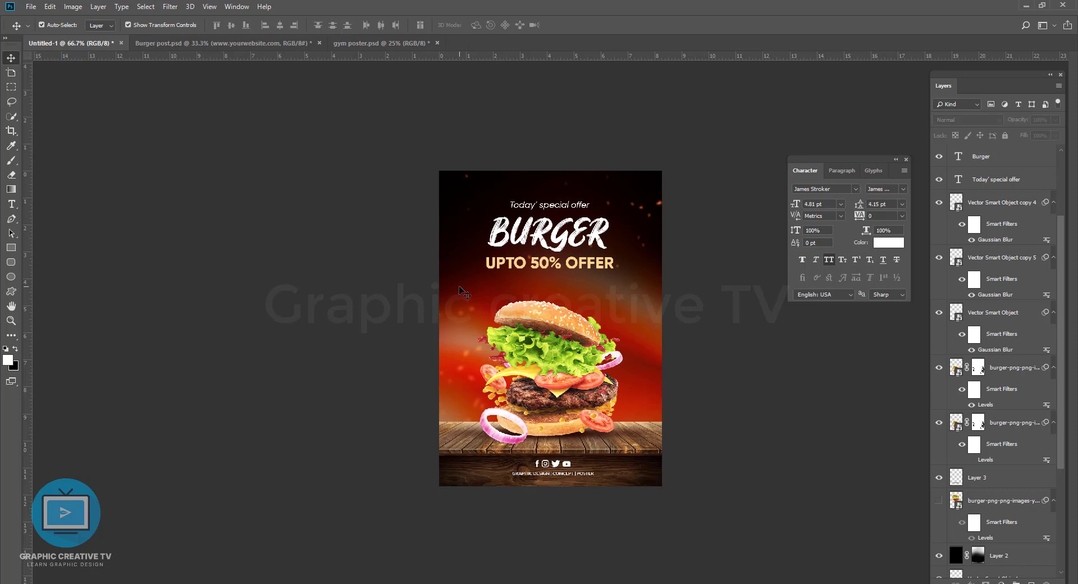
Step: Paint Layer 2's mask around the burger with a black 500 px brush at 53% opacity to reveal more of the red background
{"action": "left_click", "coordinate": [636, 275]}
{"action": "left_click", "coordinate": [9, 161]}
{"action": "left_click", "coordinate": [979, 554]}
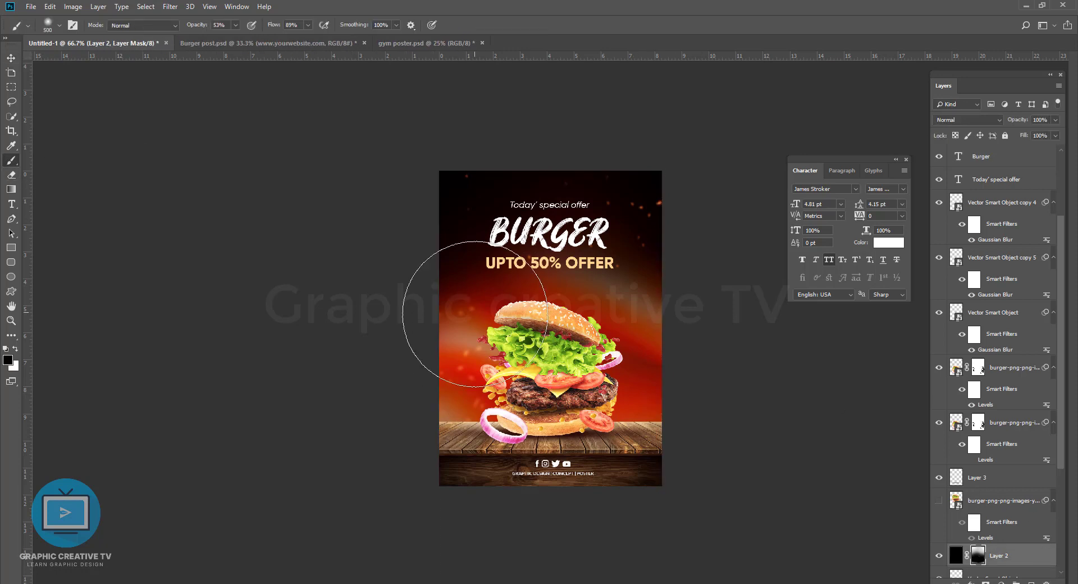
{"action": "left_click", "coordinate": [10, 58]}
{"action": "left_click", "coordinate": [348, 185]}
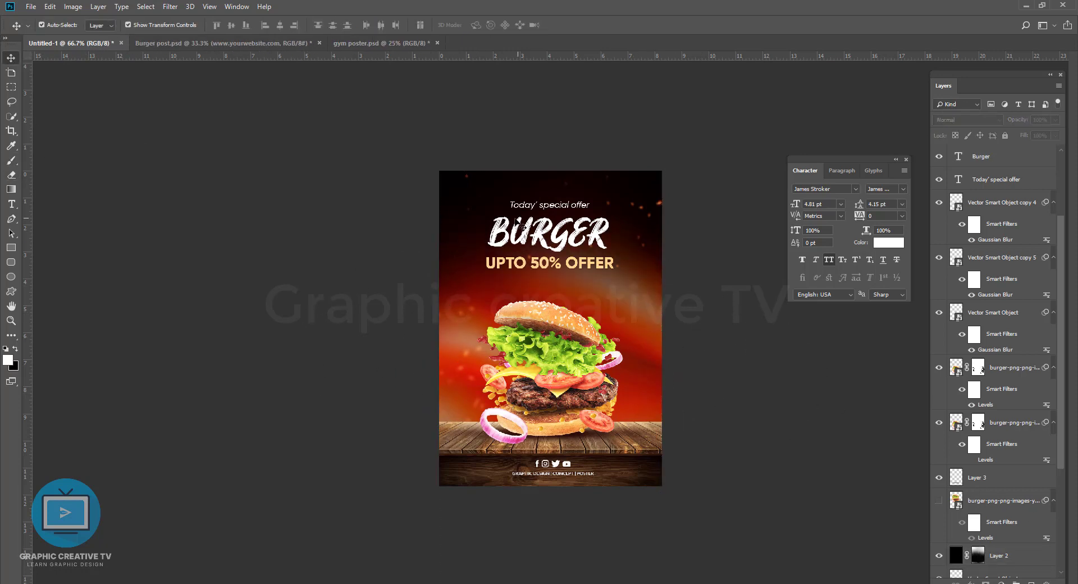
Step: Move the blurred sparks beside the BURGER headline down to the right of the burger
{"action": "left_click", "coordinate": [590, 236]}
{"action": "left_click", "coordinate": [696, 224]}
{"action": "left_click_drag", "start_coordinate": [637, 208], "coordinate": [669, 346]}
{"action": "key", "text": "ctrl+plus"}
{"action": "left_click", "coordinate": [748, 335]}
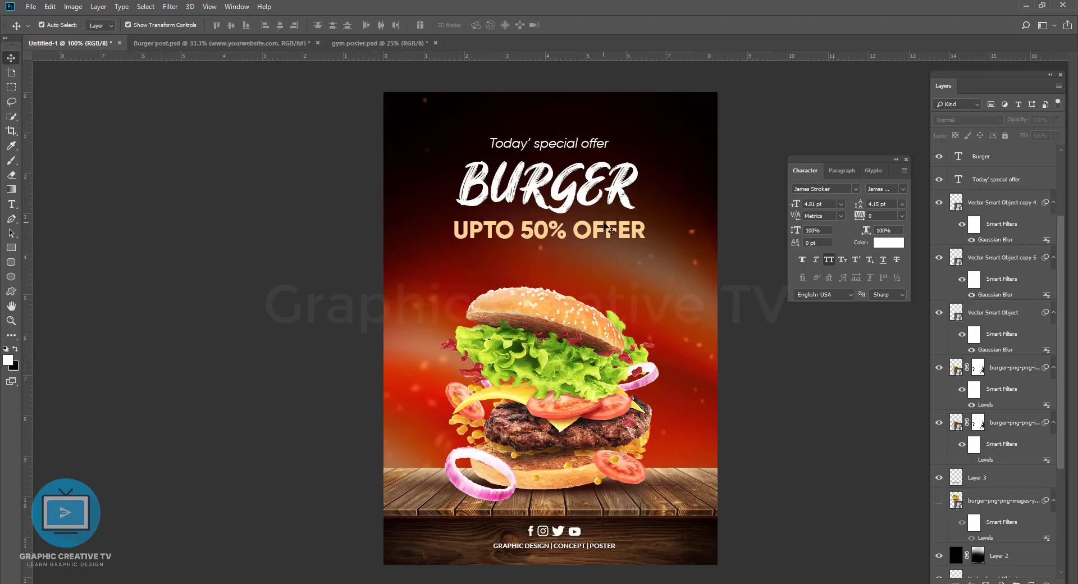
Step: Add a 6 px outside stroke to the UPTO 50% OFFER text
{"action": "left_click", "coordinate": [609, 227]}
{"action": "left_click", "coordinate": [972, 582]}
{"action": "left_click", "coordinate": [988, 500]}
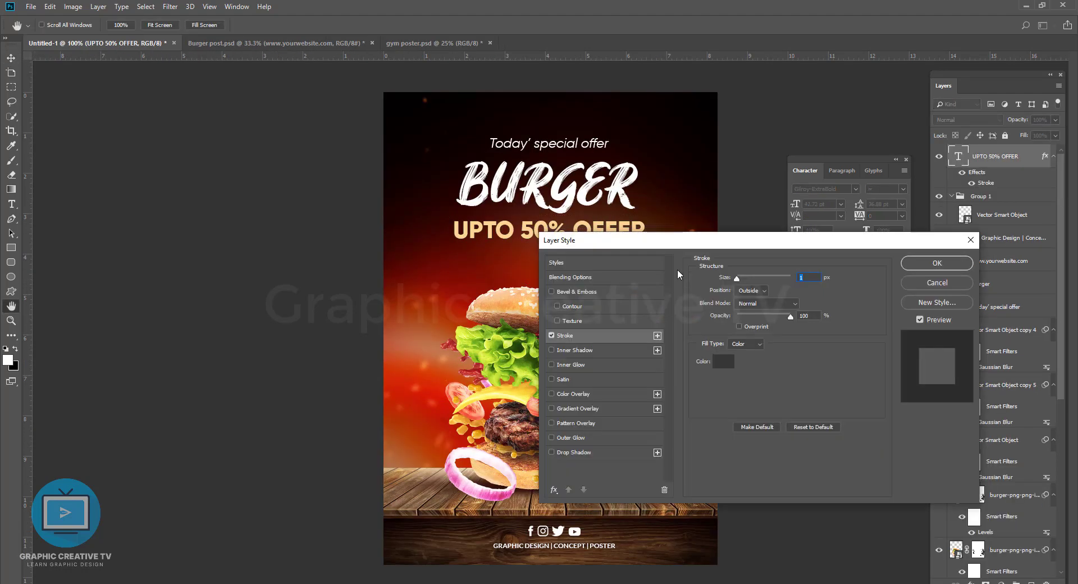
{"action": "left_click_drag", "start_coordinate": [739, 277], "coordinate": [740, 281]}
{"action": "left_click_drag", "start_coordinate": [719, 239], "coordinate": [710, 297]}
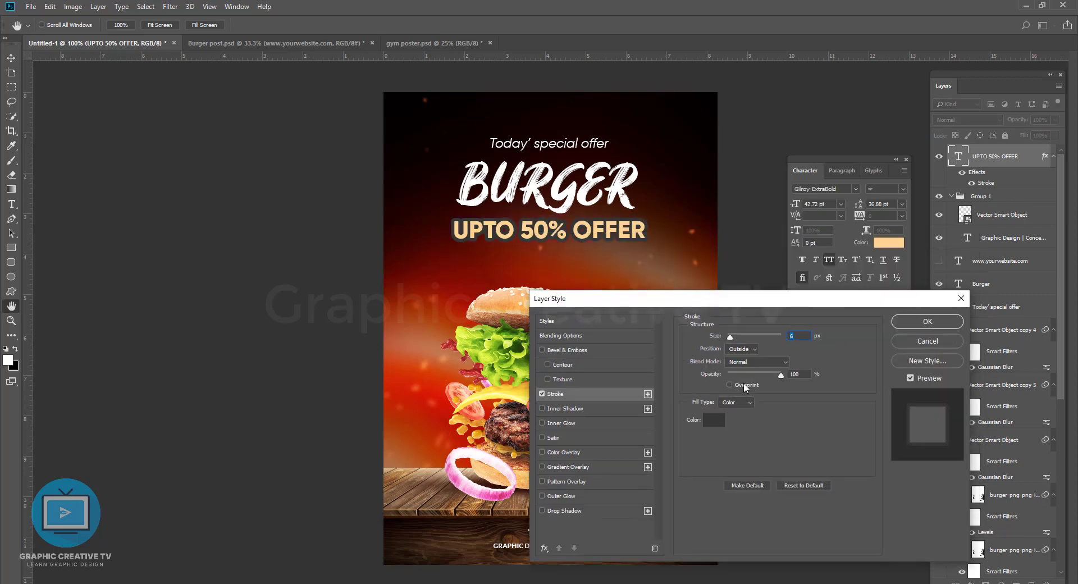
{"action": "left_click", "coordinate": [714, 420]}
{"action": "left_click", "coordinate": [516, 395]}
{"action": "left_click", "coordinate": [793, 420]}
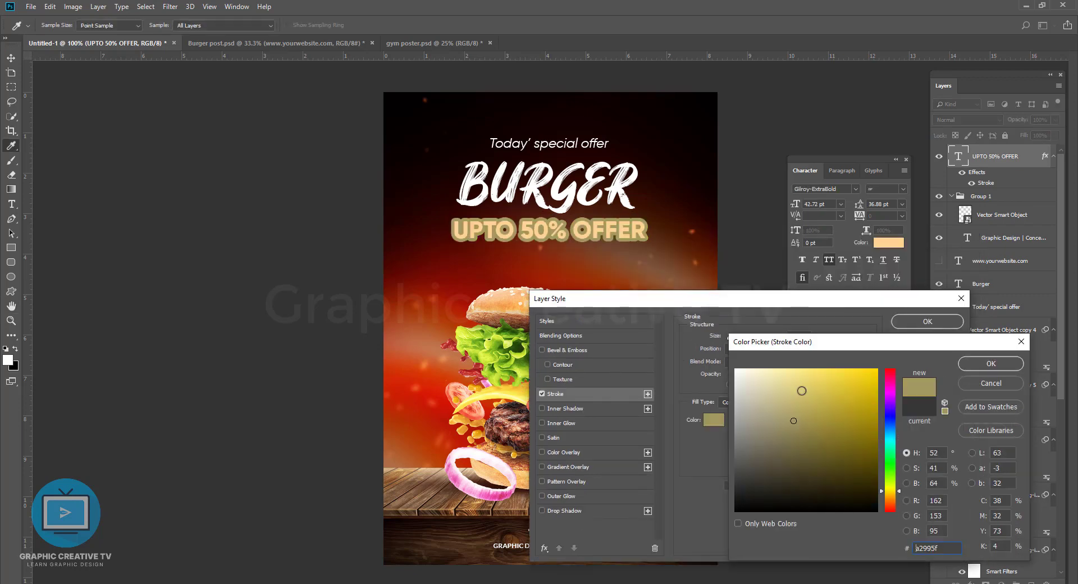
{"action": "left_click", "coordinate": [976, 384]}
Step: Switch the offer text's stroke fill to a gradient and choose the Violet, Orange preset
{"action": "left_click", "coordinate": [736, 402]}
{"action": "left_click", "coordinate": [733, 418]}
{"action": "left_click", "coordinate": [733, 420]}
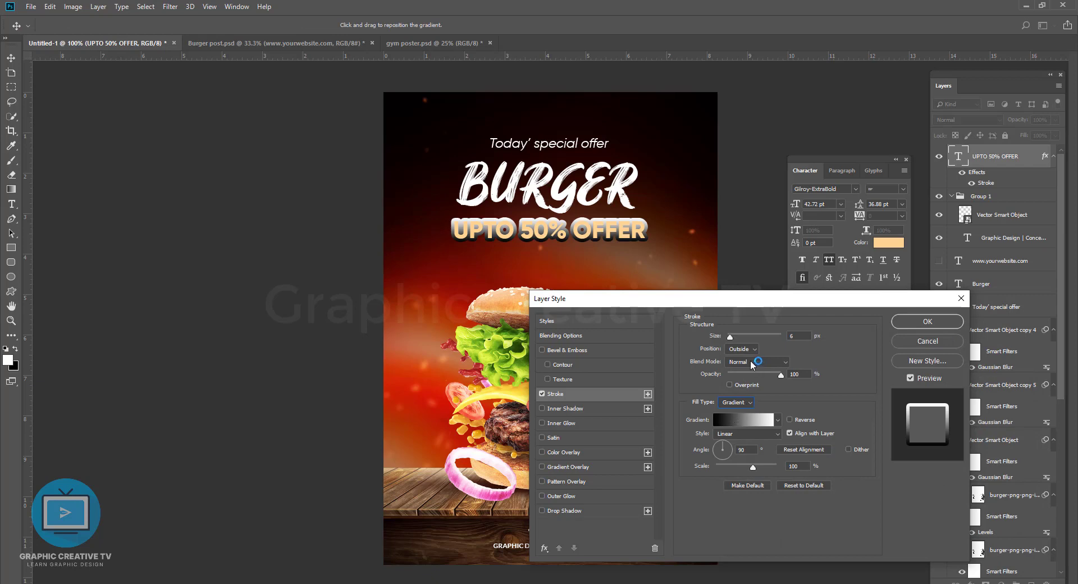
{"action": "left_click", "coordinate": [843, 231]}
{"action": "left_click", "coordinate": [862, 232]}
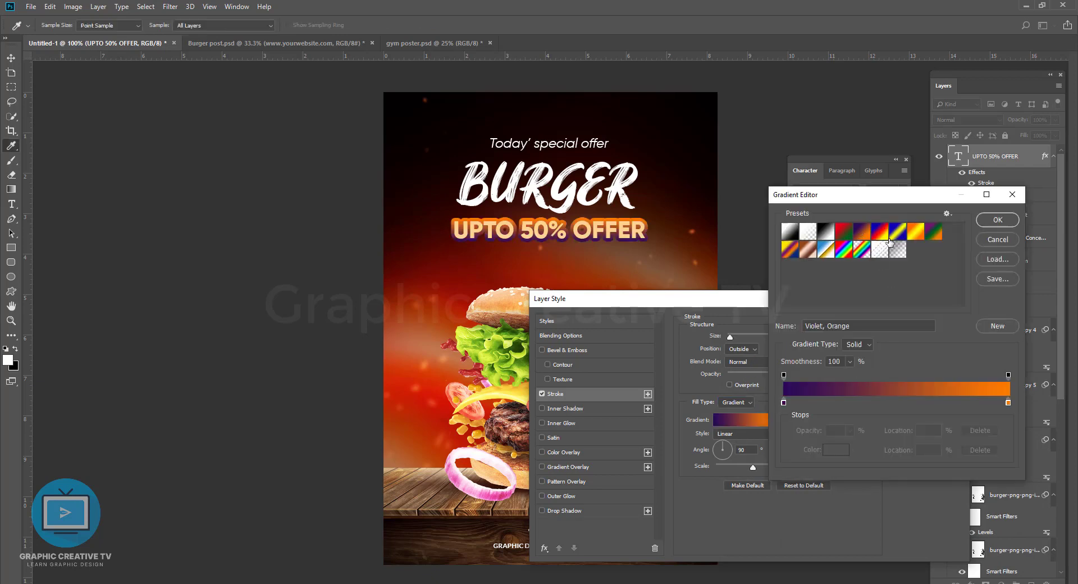
{"action": "left_click", "coordinate": [917, 231]}
{"action": "left_click", "coordinate": [862, 231]}
{"action": "left_click", "coordinate": [998, 219]}
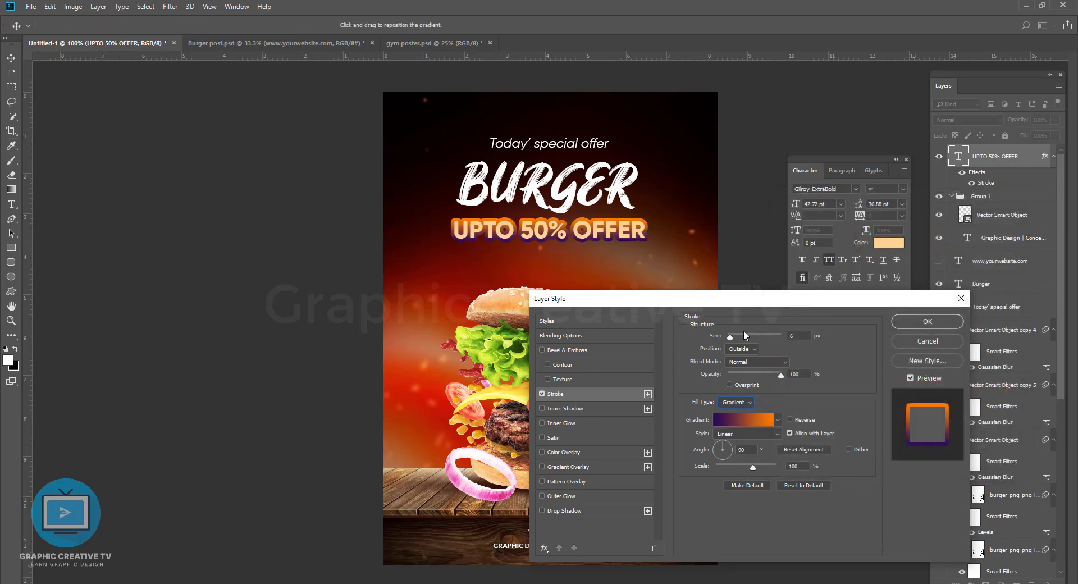
Step: Reduce the offer text's stroke to 1 px and recolour its gradient's violet stop to pale pink eddada
{"action": "left_click", "coordinate": [739, 422]}
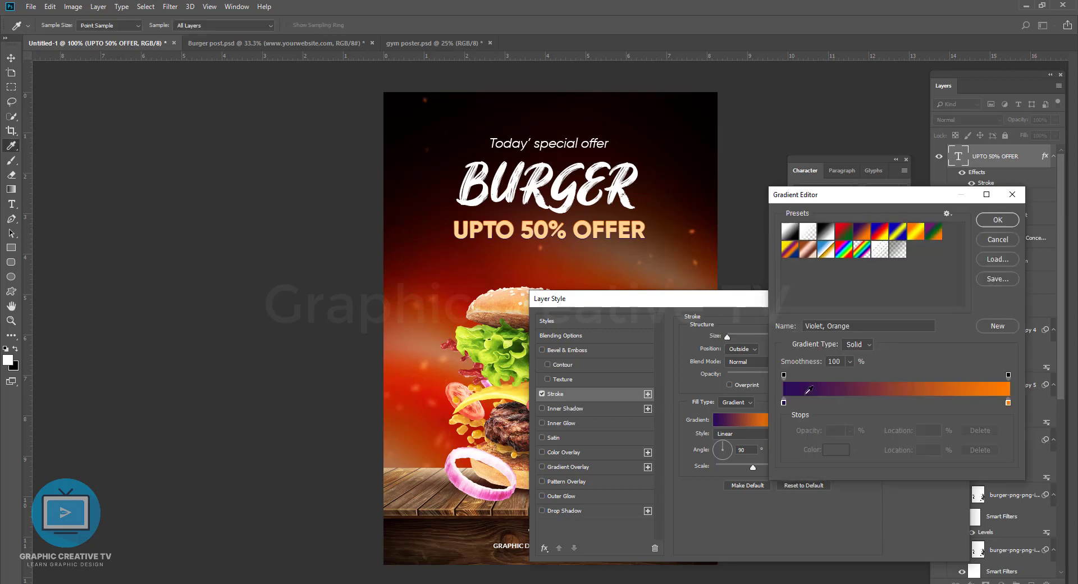
{"action": "double_click", "coordinate": [784, 405]}
{"action": "left_click", "coordinate": [431, 399]}
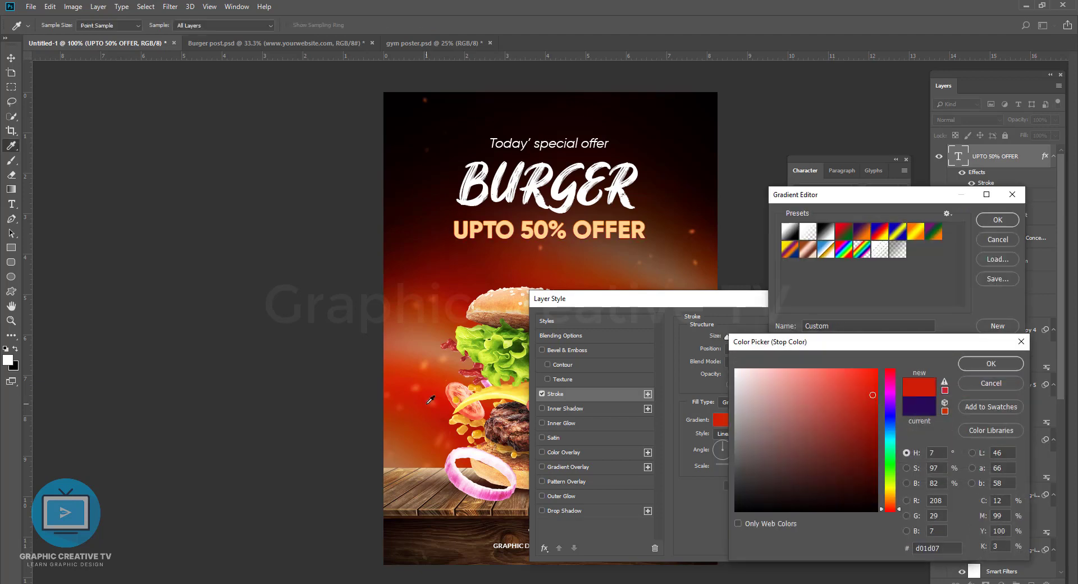
{"action": "left_click_drag", "start_coordinate": [864, 443], "coordinate": [747, 378]}
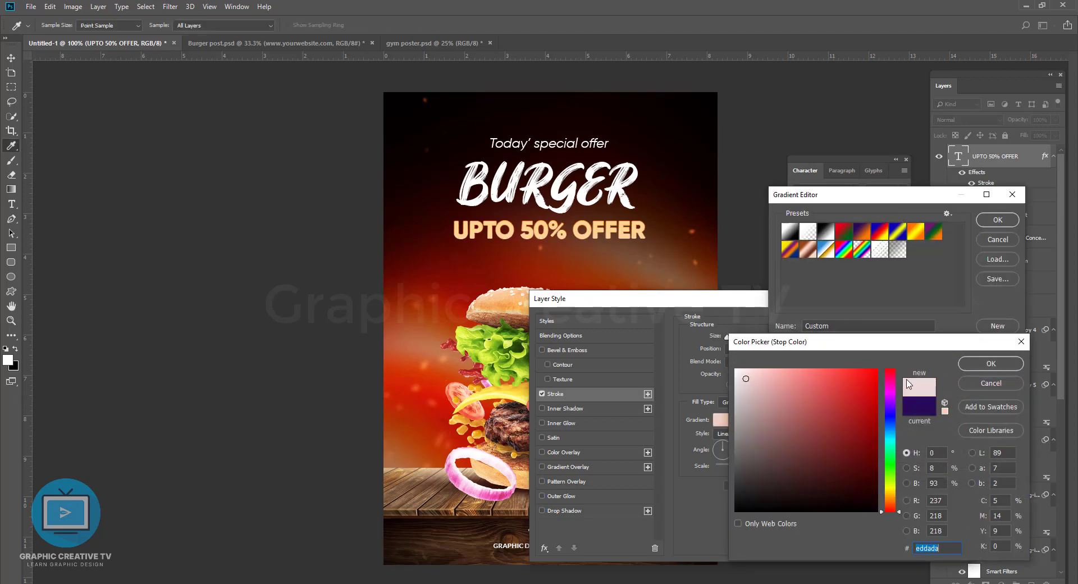
{"action": "left_click", "coordinate": [982, 364]}
Step: Change the stroke gradient to the Black, White preset and apply the stroke to the offer text
{"action": "left_click", "coordinate": [916, 231]}
{"action": "left_click", "coordinate": [826, 231]}
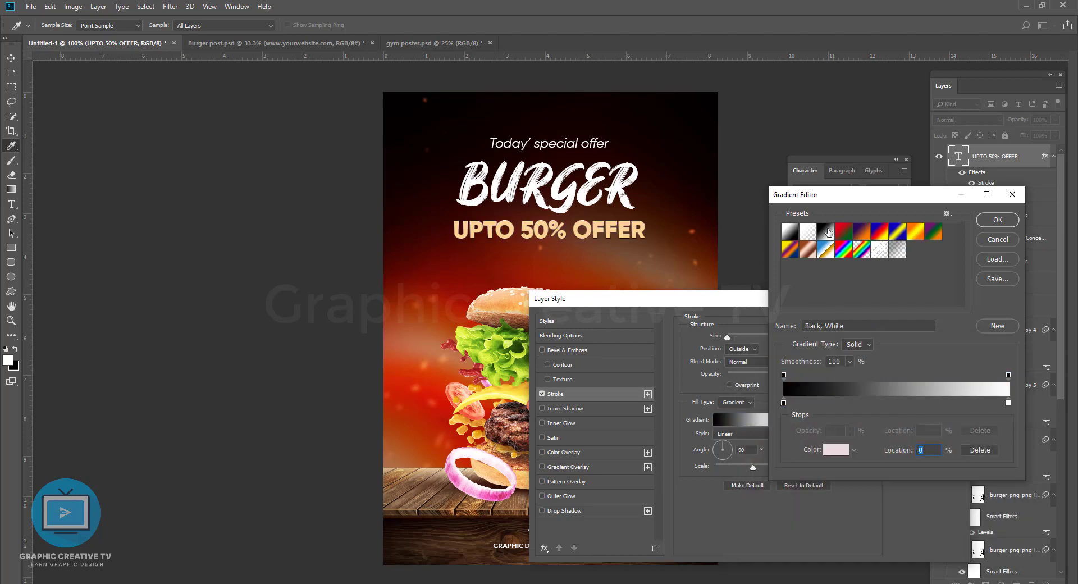
{"action": "left_click", "coordinate": [997, 220]}
{"action": "left_click", "coordinate": [931, 324]}
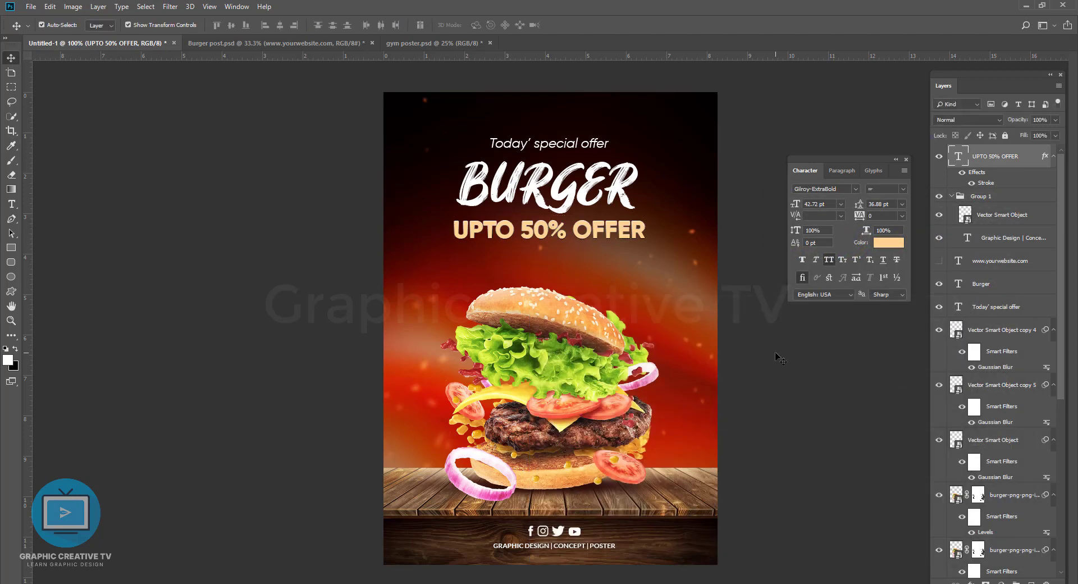
Step: Try a different position for the offer text's stroke, then restore it to Outside
{"action": "double_click", "coordinate": [983, 183]}
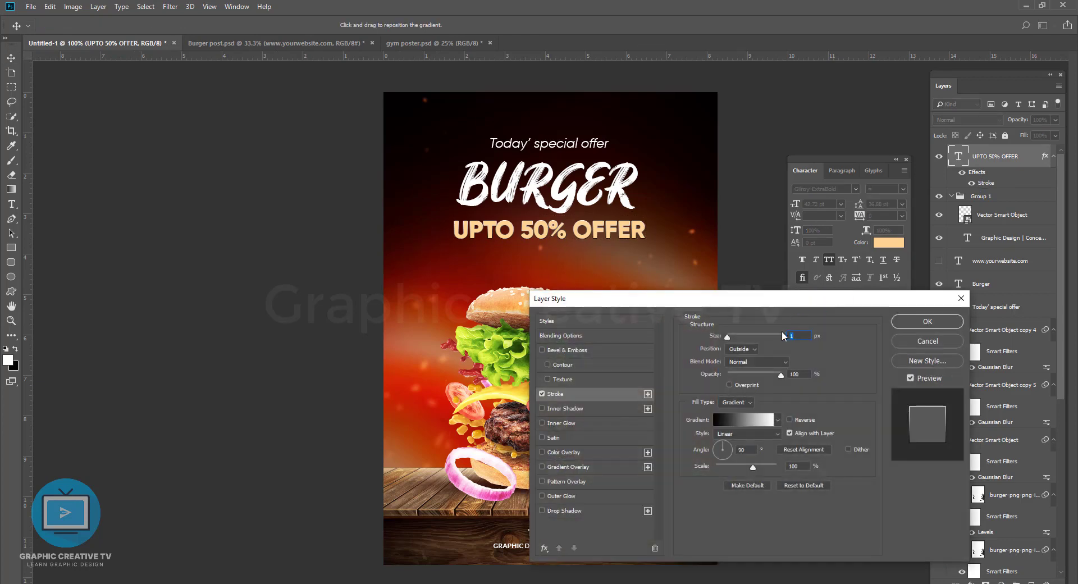
{"action": "left_click", "coordinate": [740, 349]}
{"action": "left_click", "coordinate": [734, 368]}
{"action": "left_click", "coordinate": [741, 350]}
{"action": "left_click", "coordinate": [741, 358]}
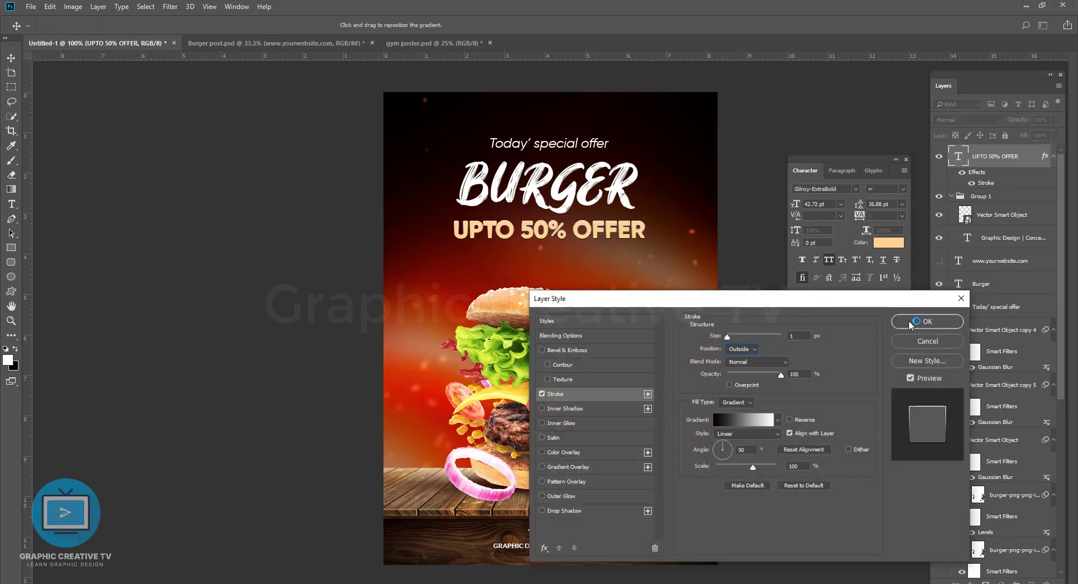
{"action": "left_click", "coordinate": [916, 323]}
Step: Add a Bevel & Emboss to the offer text with Outer Bevel style, 4 px size and 2 px soften
{"action": "left_click", "coordinate": [971, 582]}
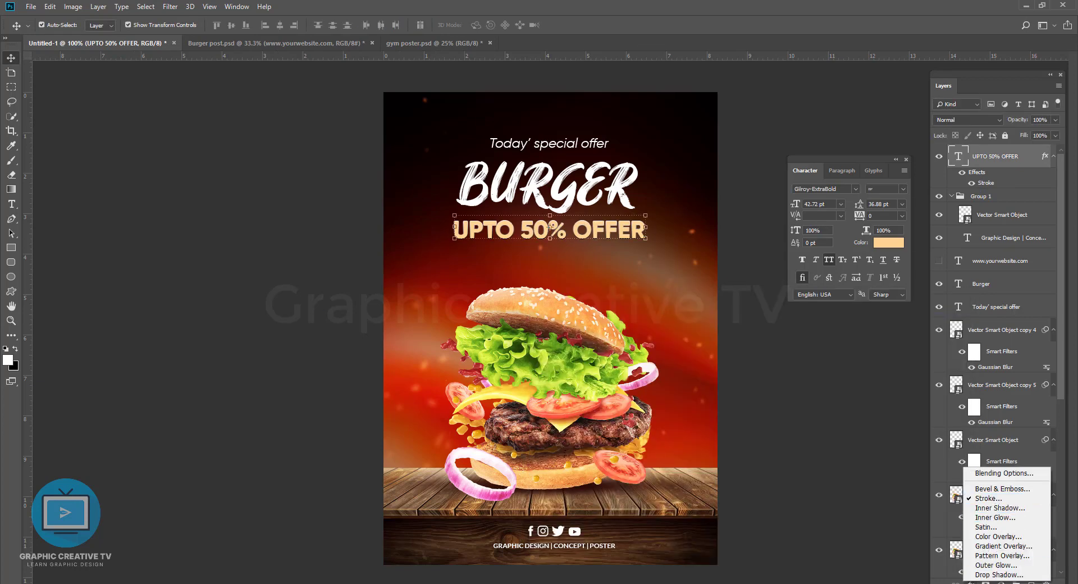
{"action": "key", "text": "F9"}
{"action": "key", "text": "F9"}
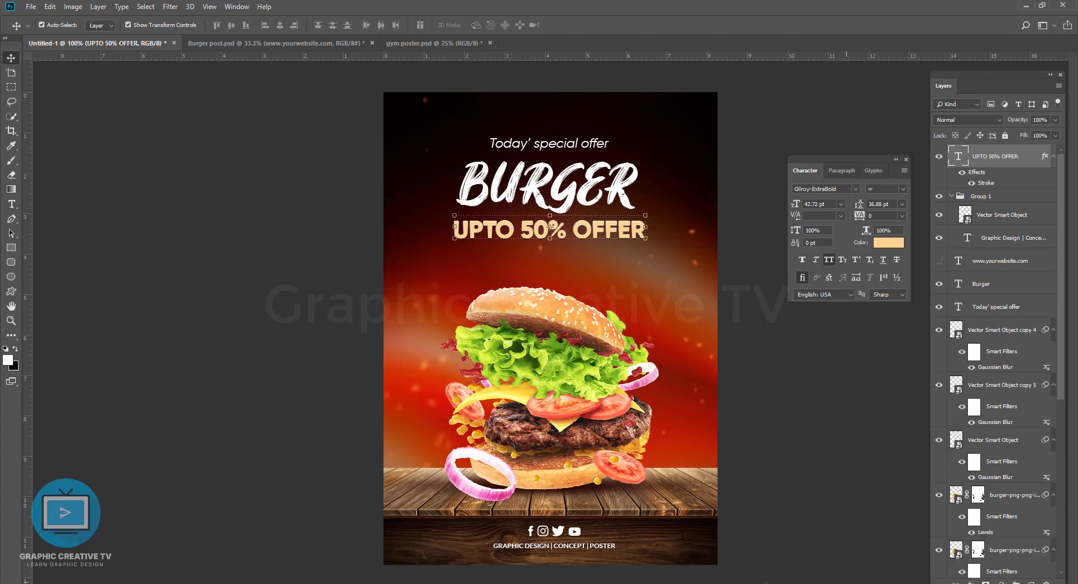
{"action": "left_click", "coordinate": [976, 581]}
{"action": "left_click", "coordinate": [994, 489]}
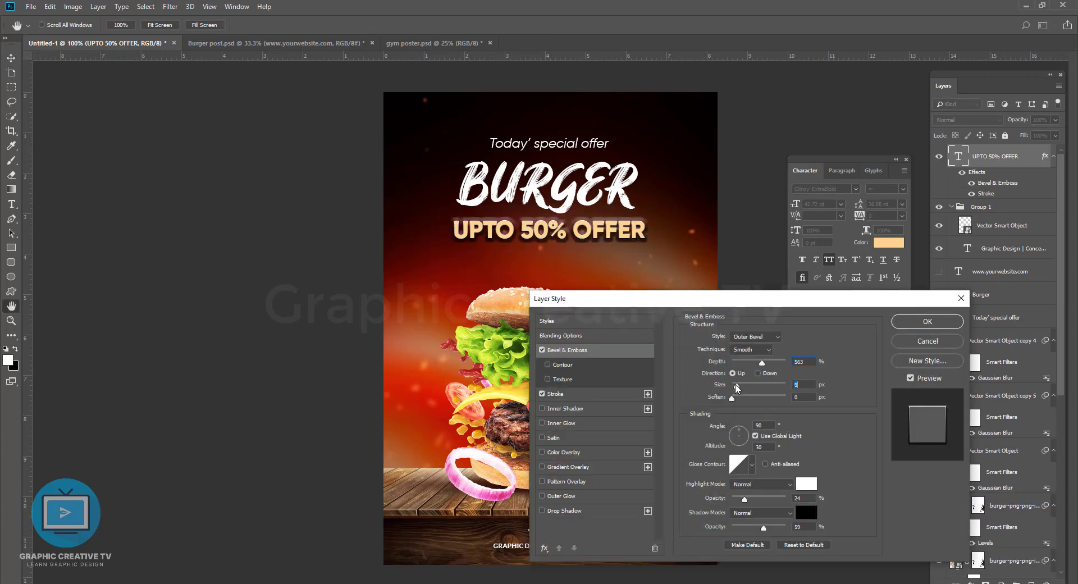
{"action": "left_click_drag", "start_coordinate": [732, 397], "coordinate": [739, 399]}
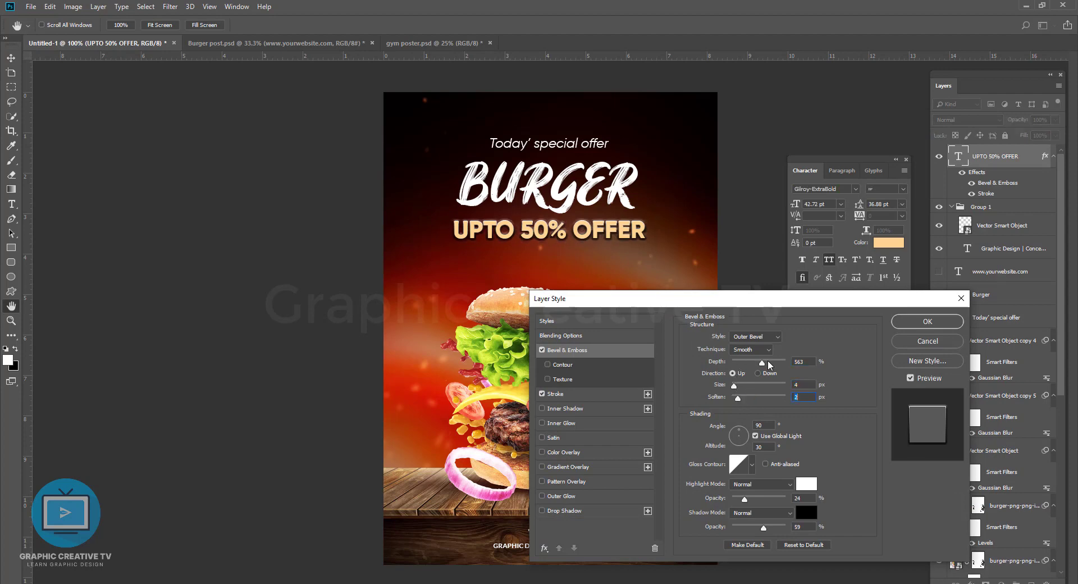
Step: Try the Inner Bevel style on the offer text, then return to Outer Bevel
{"action": "left_click", "coordinate": [750, 363]}
{"action": "left_click", "coordinate": [752, 337]}
{"action": "left_click", "coordinate": [745, 355]}
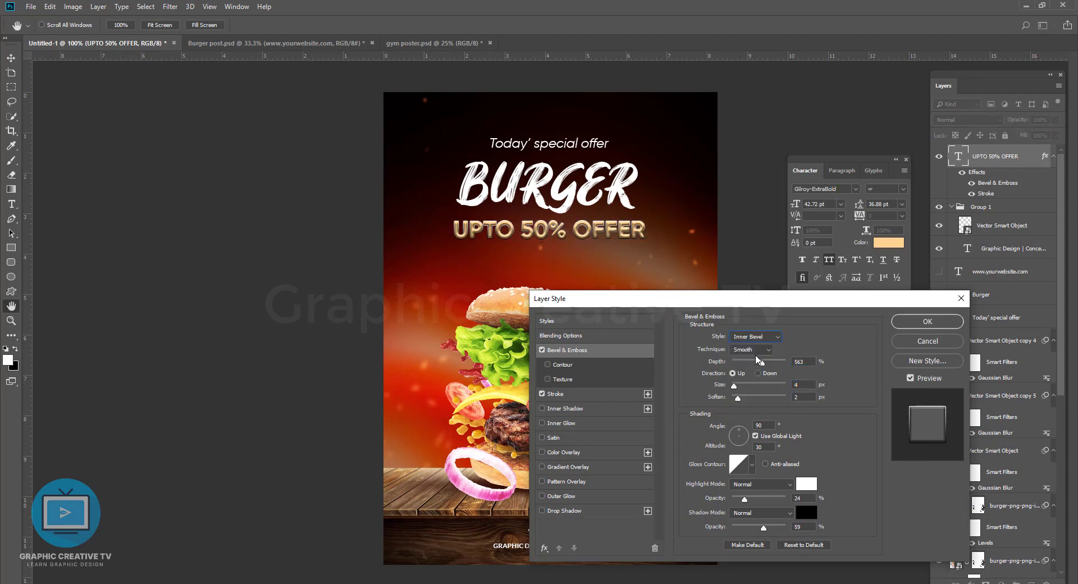
{"action": "left_click", "coordinate": [752, 338]}
{"action": "left_click", "coordinate": [747, 347]}
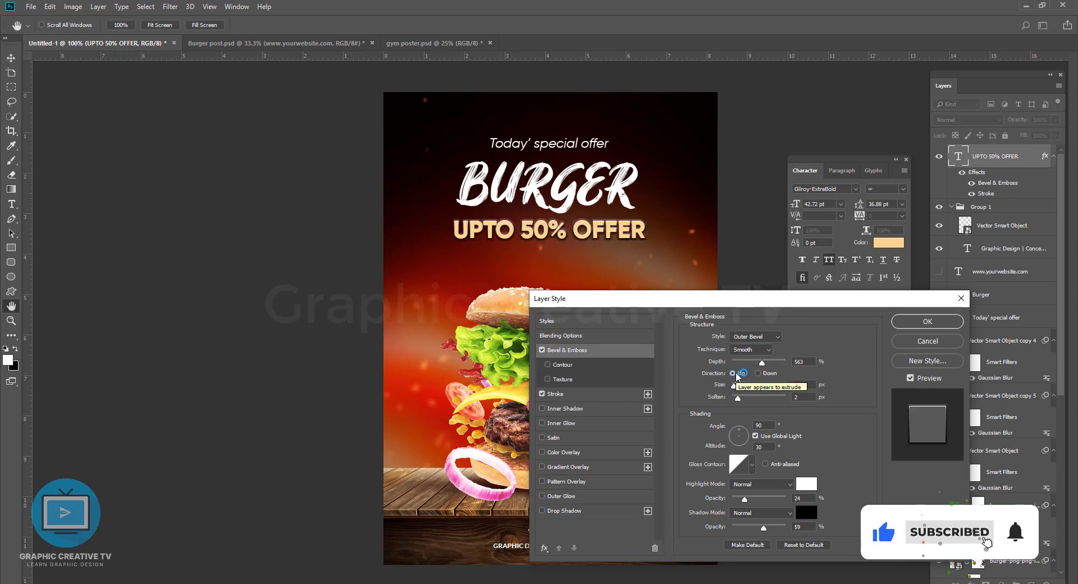
Step: Fine-tune the softening of the offer text's 4 px outer bevel and apply the layer style
{"action": "mouse_move", "coordinate": [734, 386]}
{"action": "left_mouse_down"}
{"action": "mouse_move", "coordinate": [743, 386]}
{"action": "mouse_move", "coordinate": [734, 387]}
{"action": "left_mouse_up"}
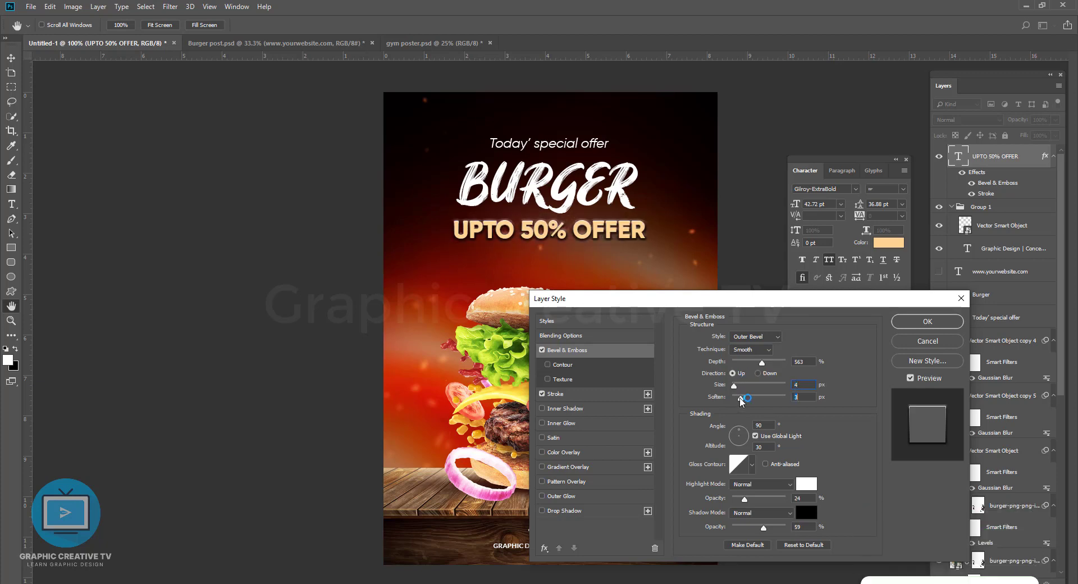
{"action": "left_click", "coordinate": [739, 398]}
{"action": "left_click", "coordinate": [916, 326]}
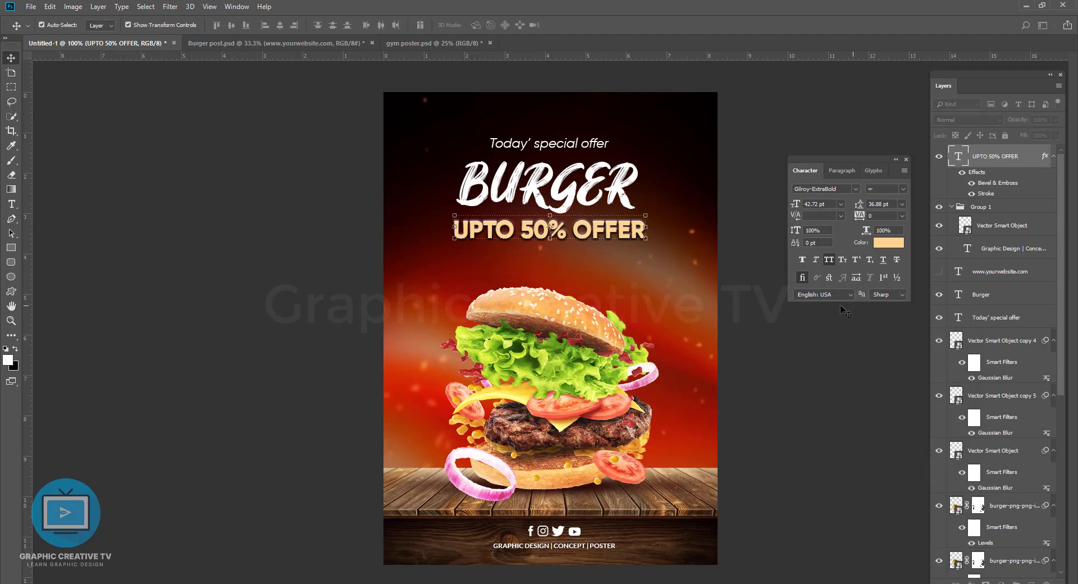
Step: Lower the offer text's stroke opacity slightly and apply the orange-yellow-orange gradient preset, moving its yellow stop to the end
{"action": "double_click", "coordinate": [986, 193]}
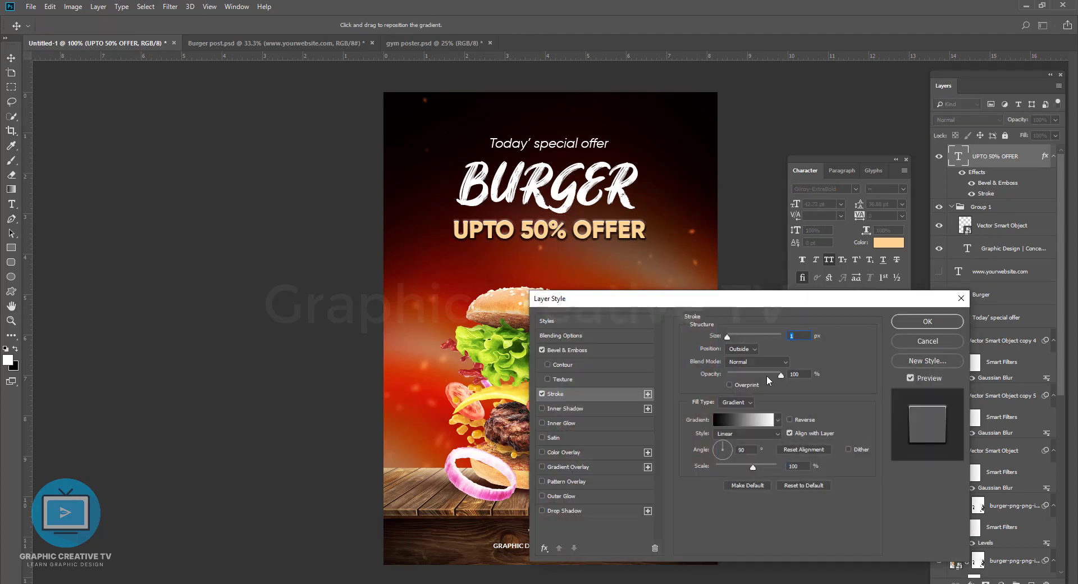
{"action": "left_click_drag", "start_coordinate": [782, 375], "coordinate": [779, 372]}
{"action": "left_click", "coordinate": [743, 419]}
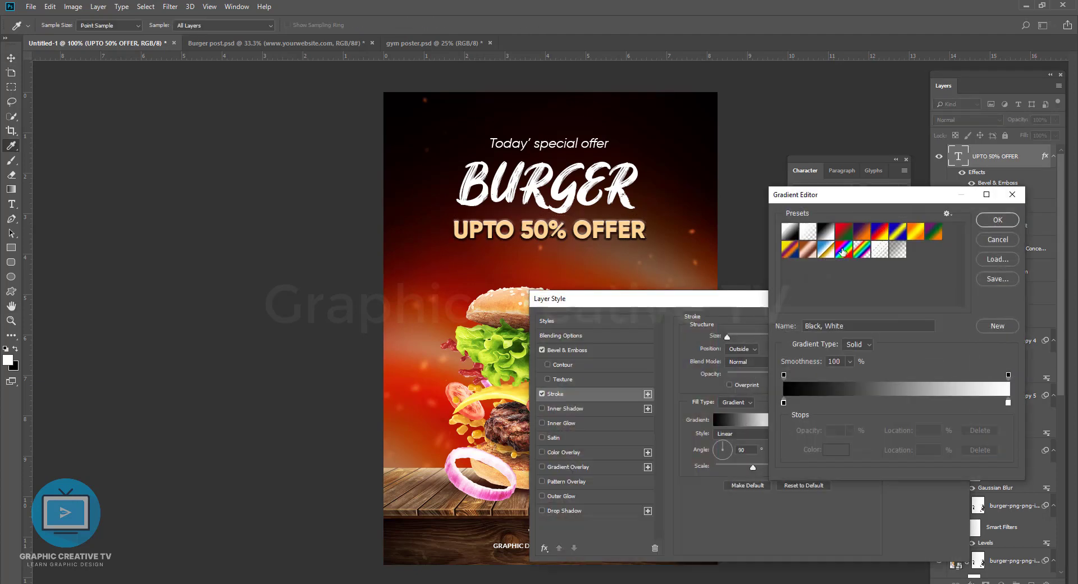
{"action": "left_click", "coordinate": [897, 231]}
{"action": "left_click", "coordinate": [915, 231]}
{"action": "left_click_drag", "start_coordinate": [896, 402], "coordinate": [1003, 408]}
Step: Recolour the stroke gradient's yellow end stop to orange and apply the style to the offer text
{"action": "double_click", "coordinate": [1008, 402]}
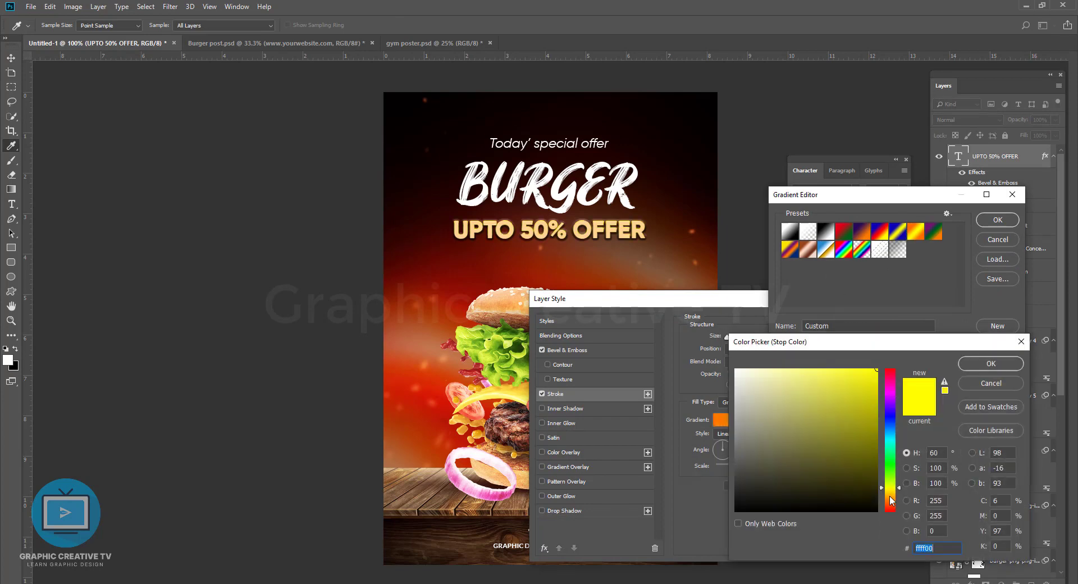
{"action": "left_click", "coordinate": [890, 500]}
{"action": "left_click", "coordinate": [866, 397]}
{"action": "left_click", "coordinate": [1005, 369]}
{"action": "left_click", "coordinate": [998, 220]}
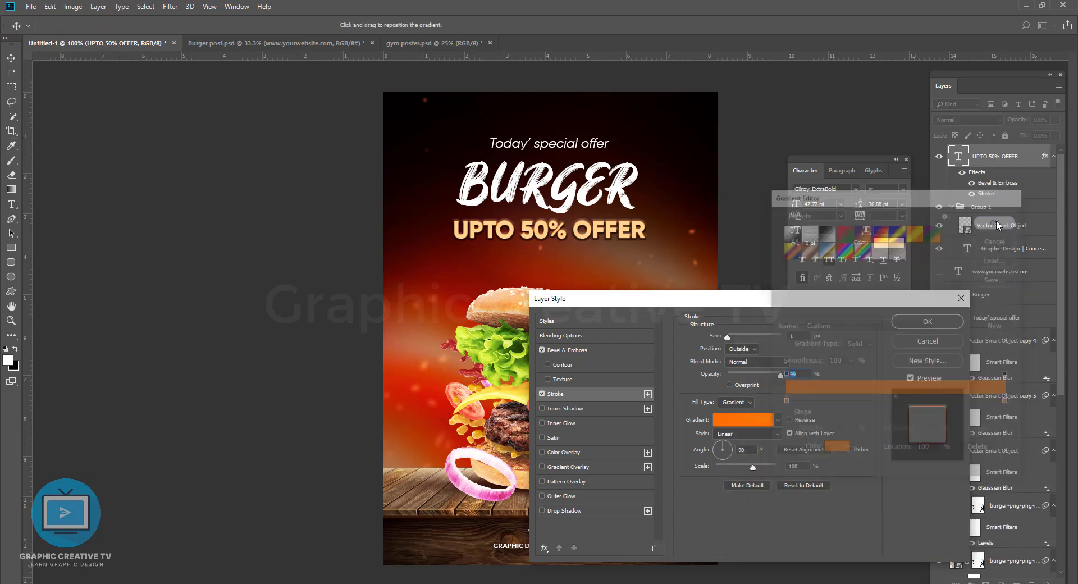
{"action": "left_click", "coordinate": [926, 322]}
Step: Nudge the UPTO 50% OFFER text slightly down, away from the BURGER headline
{"action": "left_click", "coordinate": [803, 319]}
{"action": "left_click", "coordinate": [616, 232]}
{"action": "key", "text": "shift+Up"}
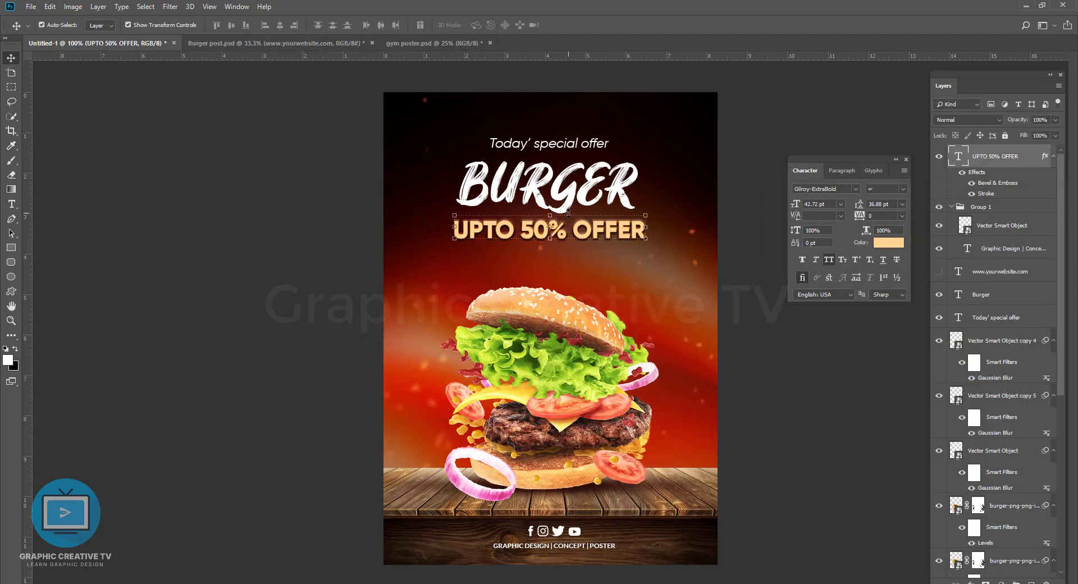
{"action": "key", "text": "shift+Down"}
Step: Set the tracking of the UPTO 50% OFFER text to 25
{"action": "left_click", "coordinate": [901, 215]}
{"action": "left_click", "coordinate": [892, 269]}
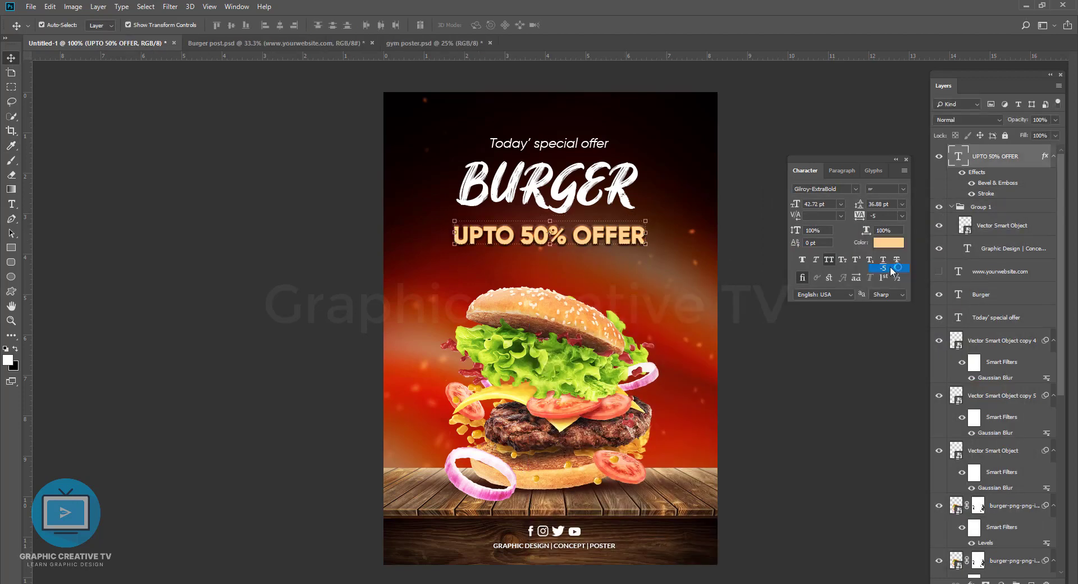
{"action": "left_click", "coordinate": [902, 216]}
{"action": "left_click", "coordinate": [881, 298]}
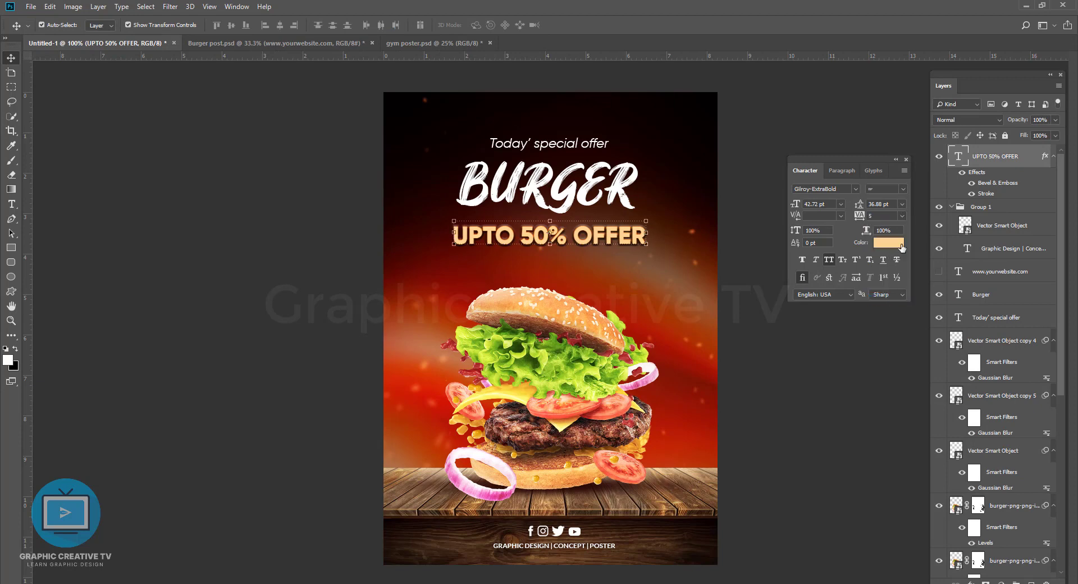
{"action": "left_click", "coordinate": [902, 217]}
{"action": "left_click", "coordinate": [883, 316]}
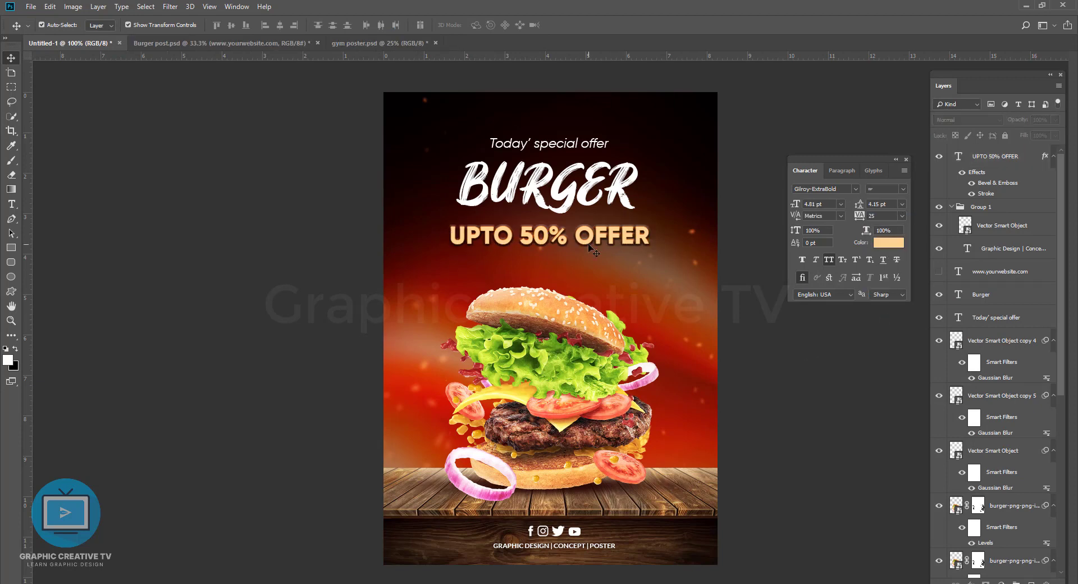
Step: Add an Outer Bevel to the BURGER headline with 677% depth and 4 px soften, fine-tuning its size
{"action": "left_click", "coordinate": [581, 198]}
{"action": "left_click", "coordinate": [971, 582]}
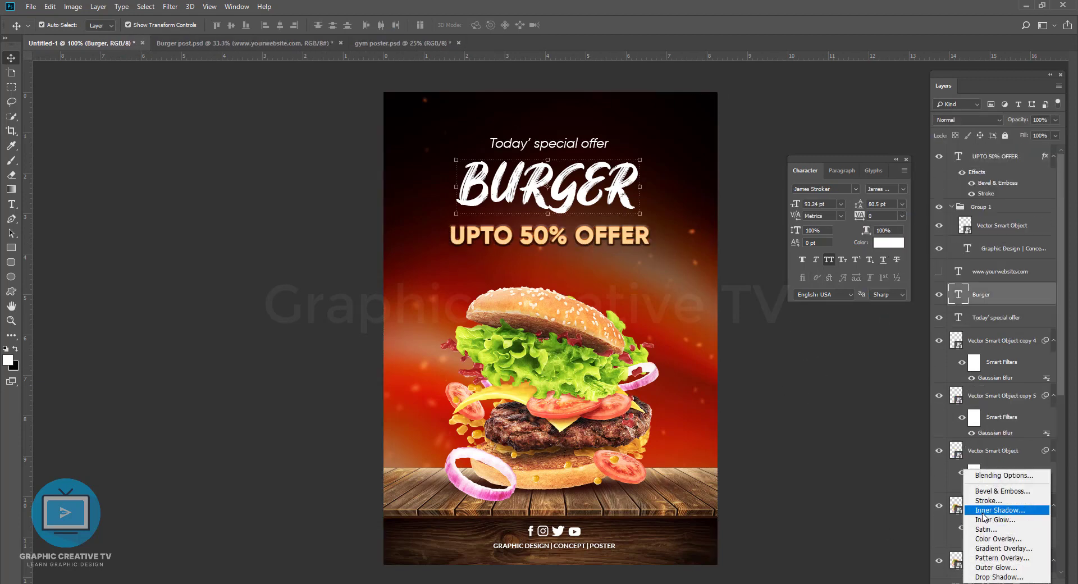
{"action": "left_click", "coordinate": [989, 491]}
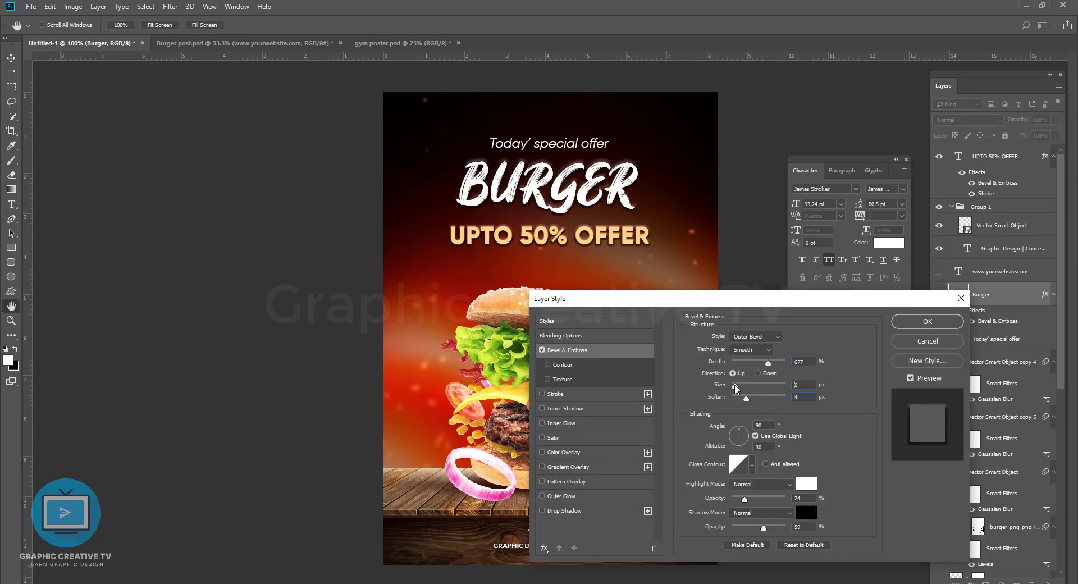
{"action": "left_click_drag", "start_coordinate": [735, 387], "coordinate": [737, 389]}
{"action": "left_click", "coordinate": [927, 321]}
Step: Scale the offer text, BURGER headline and Today' special offer line up slightly together and shift them down
{"action": "left_click", "coordinate": [591, 237]}
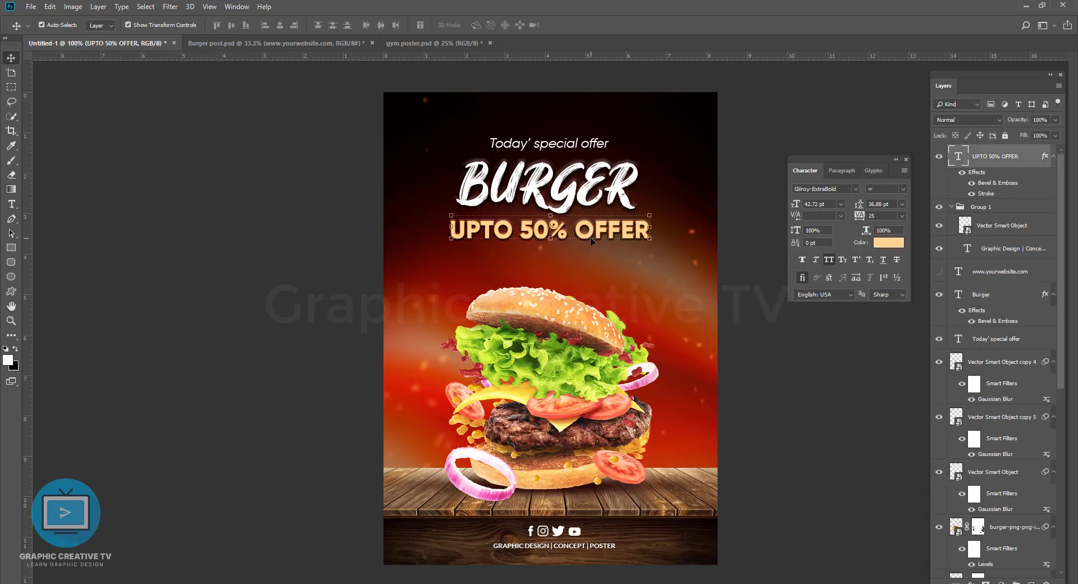
{"action": "left_click", "coordinate": [584, 195], "text": "shift"}
{"action": "left_click", "coordinate": [584, 144], "text": "shift"}
{"action": "left_click_drag", "start_coordinate": [650, 242], "coordinate": [654, 243]}
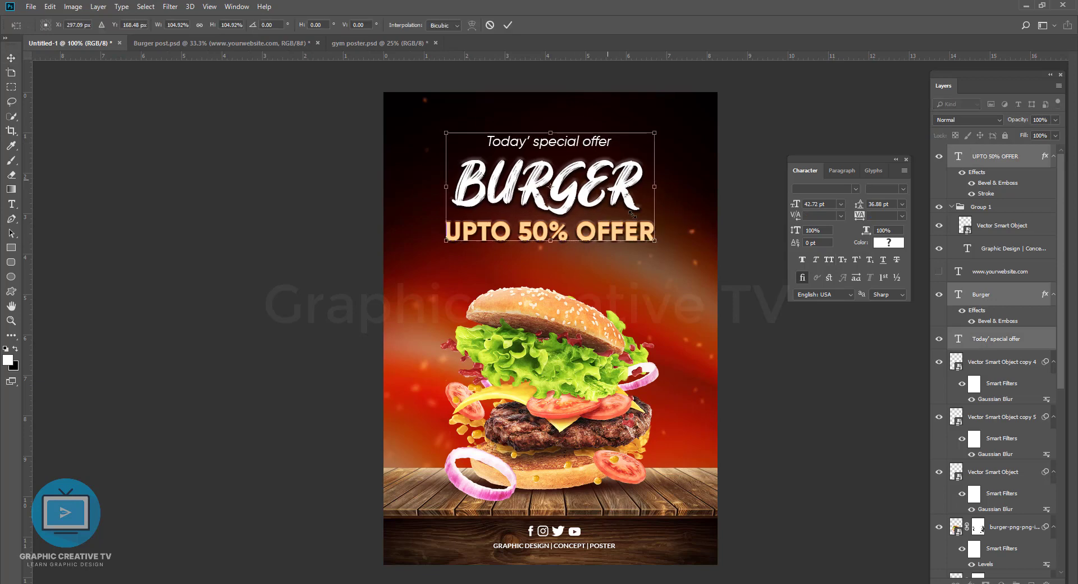
{"action": "left_click_drag", "start_coordinate": [607, 175], "coordinate": [608, 181]}
{"action": "left_click_drag", "start_coordinate": [653, 139], "coordinate": [652, 140]}
{"action": "key", "text": "Return"}
{"action": "left_click", "coordinate": [769, 341]}
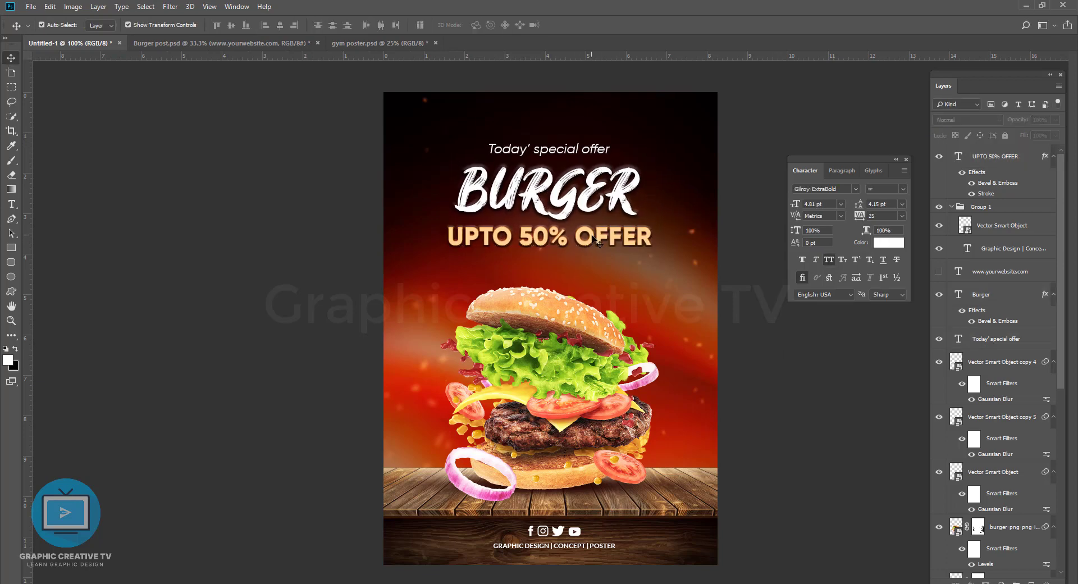
Step: Recolour the BURGER headline to the light cream tone fee9c5 after trying yellow and orange shades
{"action": "left_click", "coordinate": [568, 200]}
{"action": "left_click", "coordinate": [889, 242]}
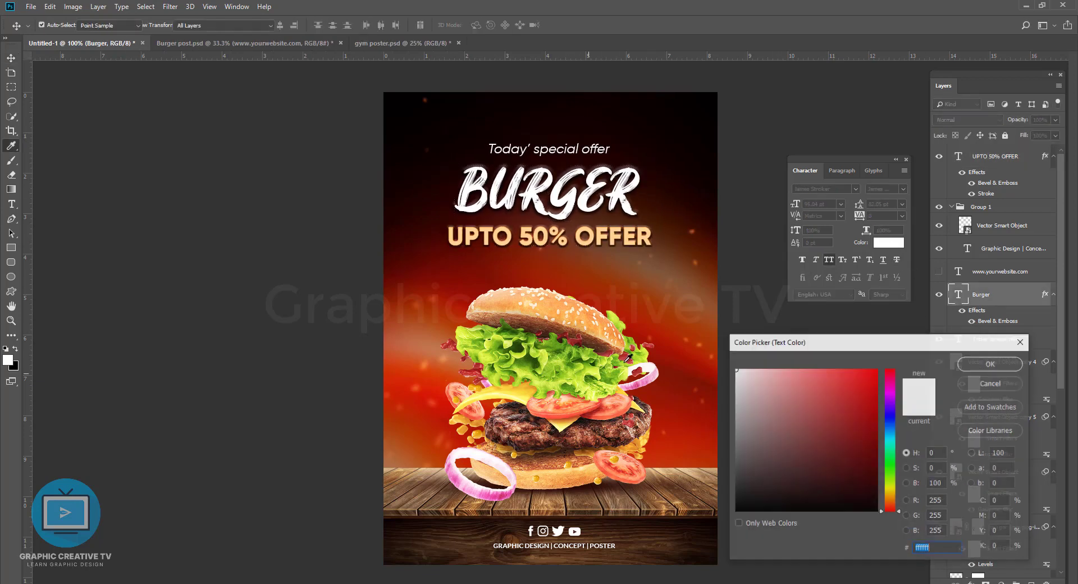
{"action": "left_click", "coordinate": [890, 481]}
{"action": "left_click", "coordinate": [761, 444]}
{"action": "left_click", "coordinate": [510, 393]}
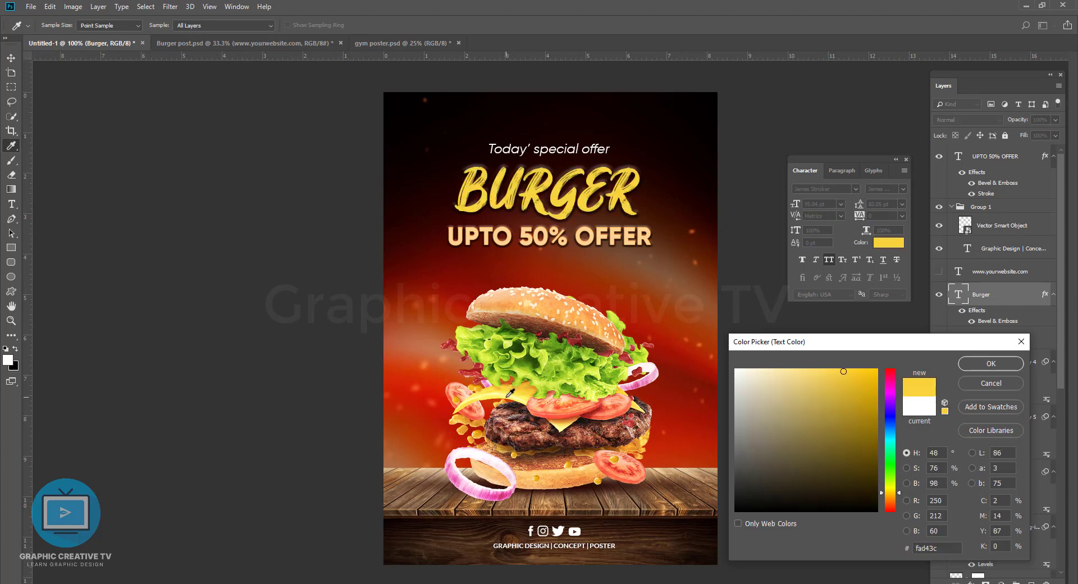
{"action": "left_click", "coordinate": [822, 375]}
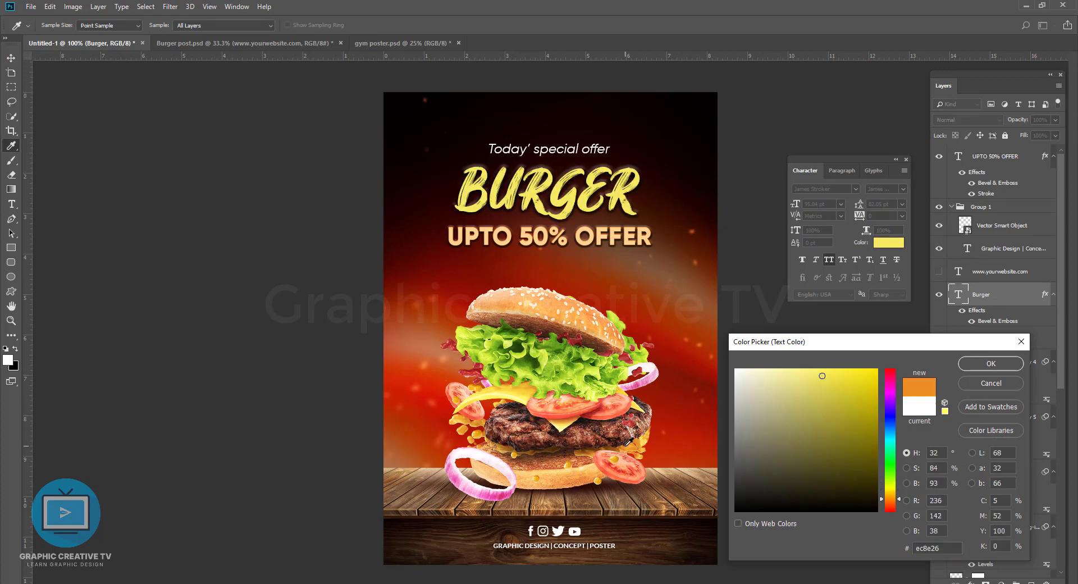
{"action": "mouse_move", "coordinate": [626, 445]}
{"action": "left_mouse_down"}
{"action": "mouse_move", "coordinate": [673, 419]}
{"action": "mouse_move", "coordinate": [707, 415]}
{"action": "left_mouse_up"}
{"action": "left_click", "coordinate": [857, 384]}
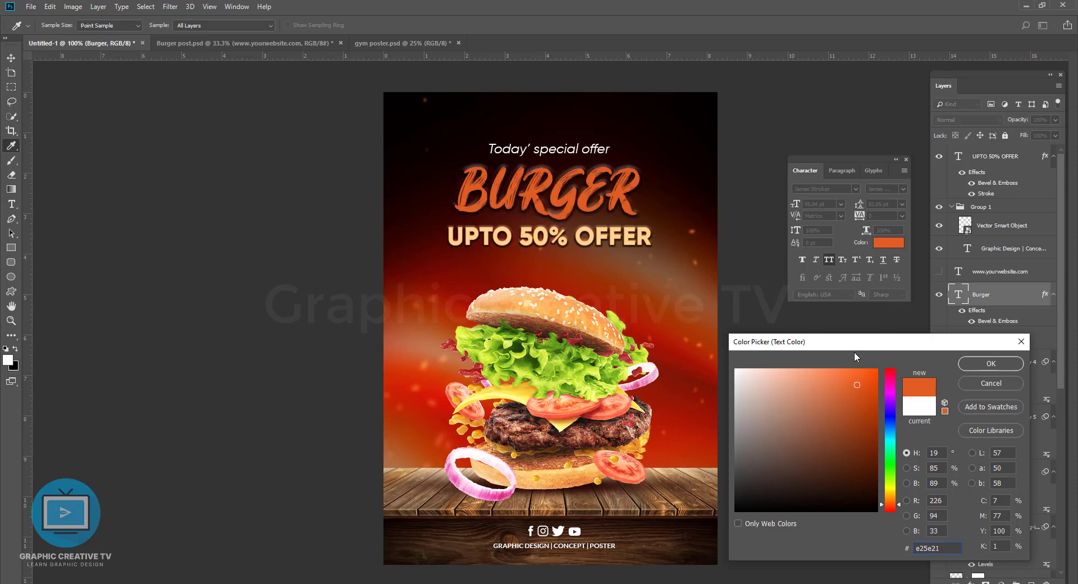
{"action": "left_click", "coordinate": [609, 257]}
{"action": "left_click", "coordinate": [595, 236]}
{"action": "left_click", "coordinate": [597, 236]}
{"action": "left_click", "coordinate": [534, 306]}
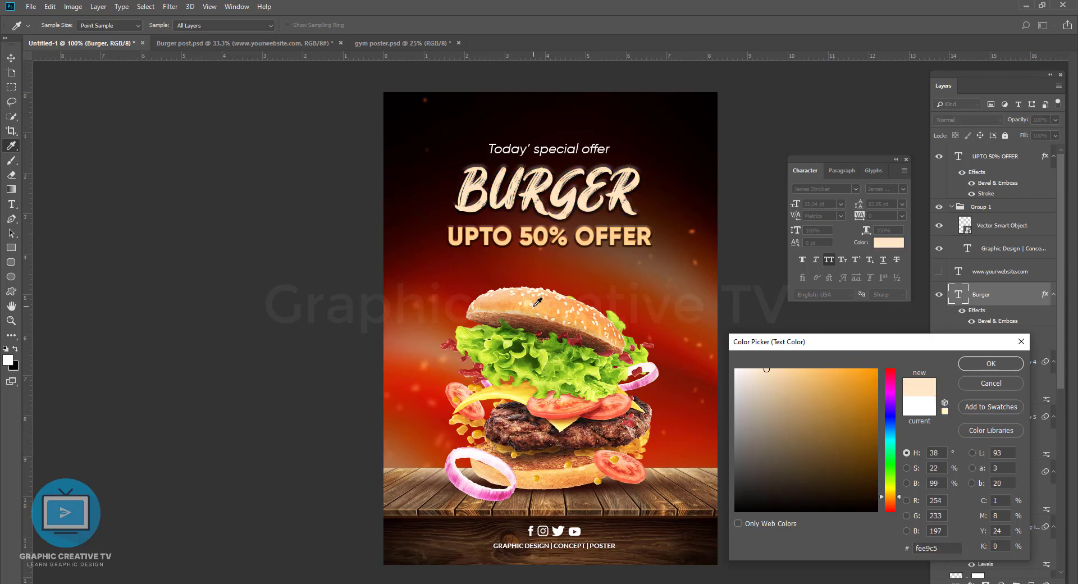
{"action": "left_click", "coordinate": [972, 364]}
Step: Hide the offer text's Stroke effect and centre the Today' special offer, BURGER and UPTO 50% OFFER lines horizontally on the poster
{"action": "left_click", "coordinate": [561, 236]}
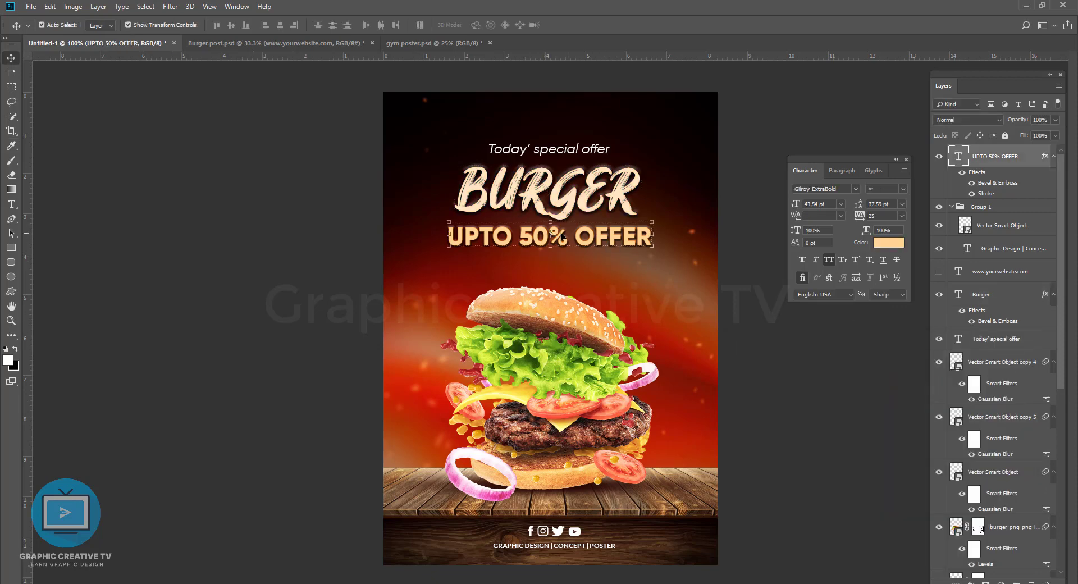
{"action": "left_click", "coordinate": [854, 354]}
{"action": "left_click", "coordinate": [638, 246]}
{"action": "left_click", "coordinate": [596, 146], "text": "shift"}
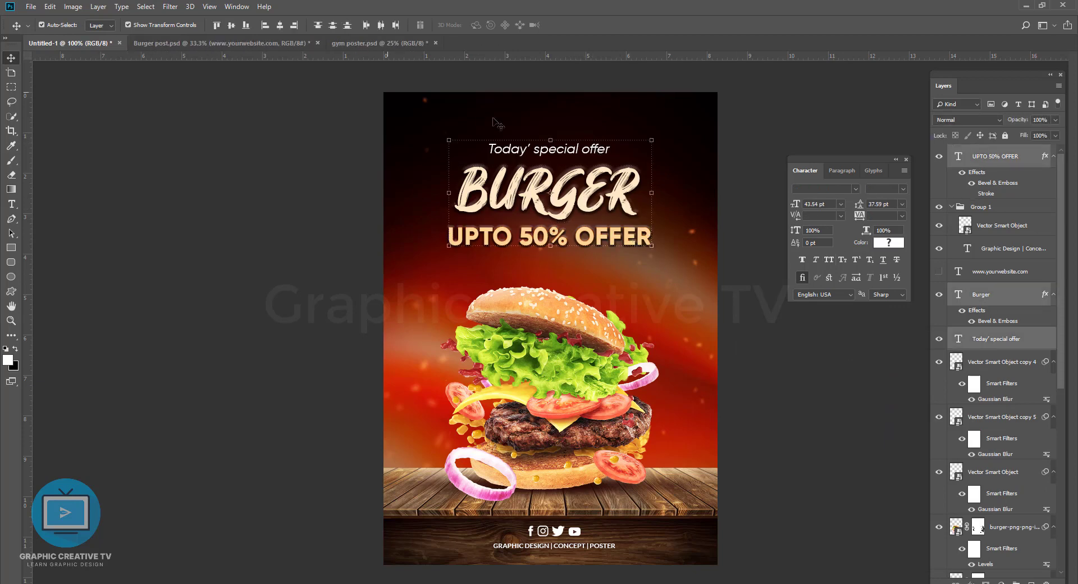
{"action": "key", "text": "ctrl+a"}
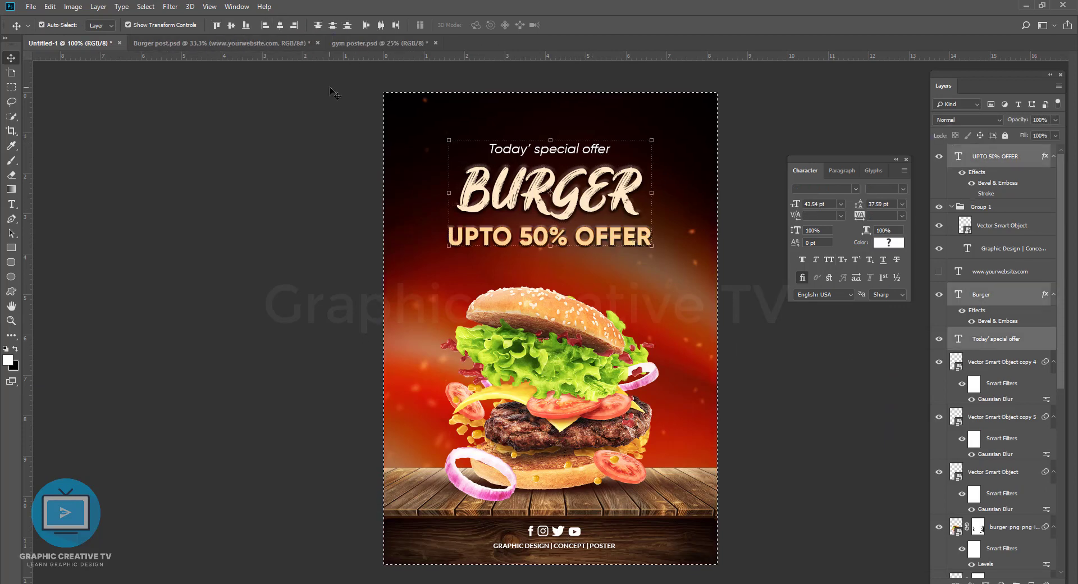
{"action": "left_click", "coordinate": [279, 25]}
{"action": "key", "text": "ctrl+d"}
Step: Align the footer's social icons and tagline to the horizontal centre of the heading lines
{"action": "left_click", "coordinate": [567, 533], "text": "shift"}
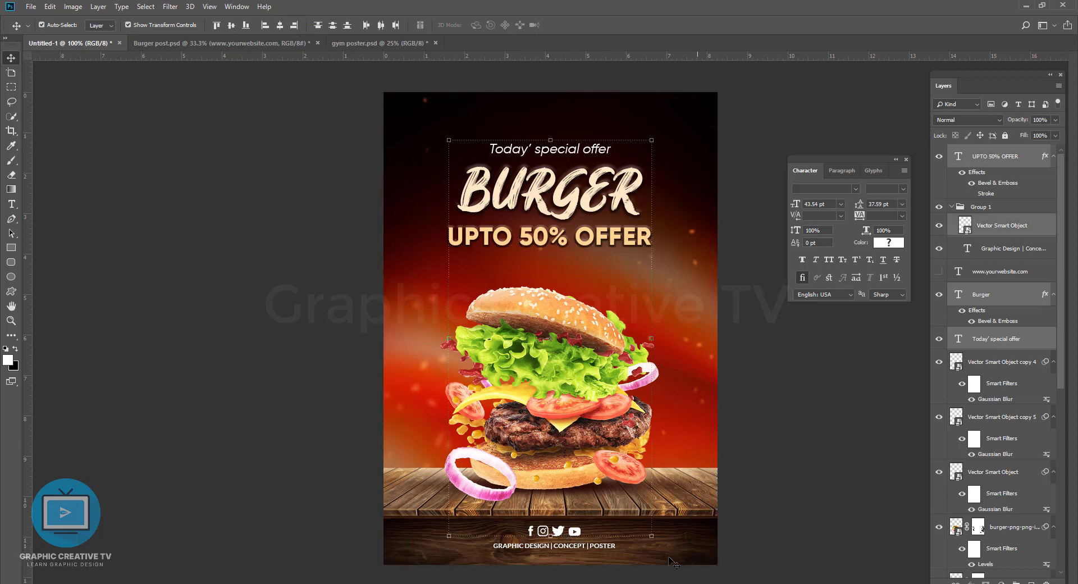
{"action": "left_click", "coordinate": [1008, 251], "text": "ctrl"}
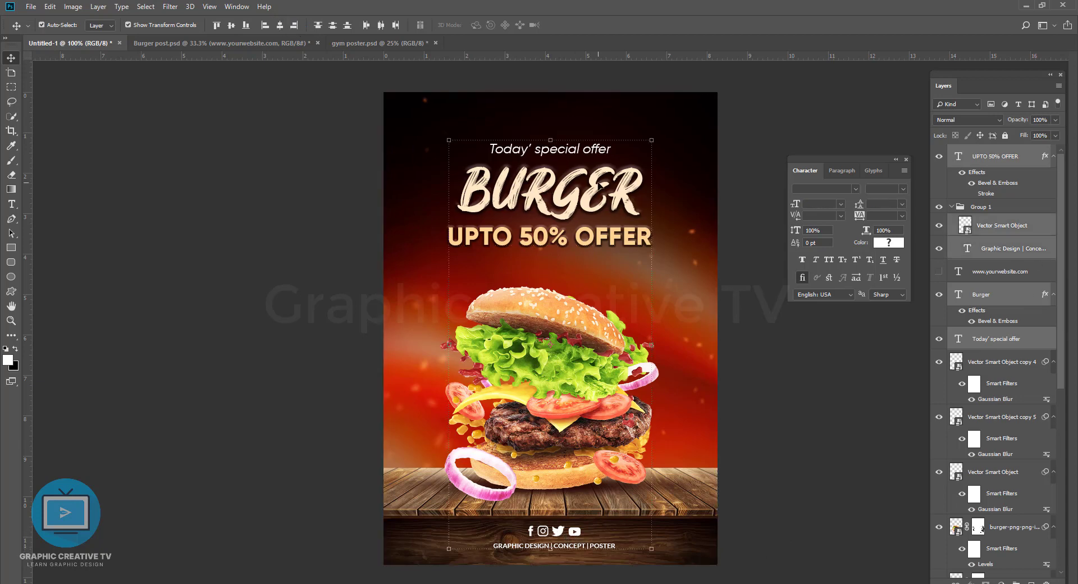
{"action": "left_click", "coordinate": [281, 25]}
{"action": "left_click", "coordinate": [775, 480]}
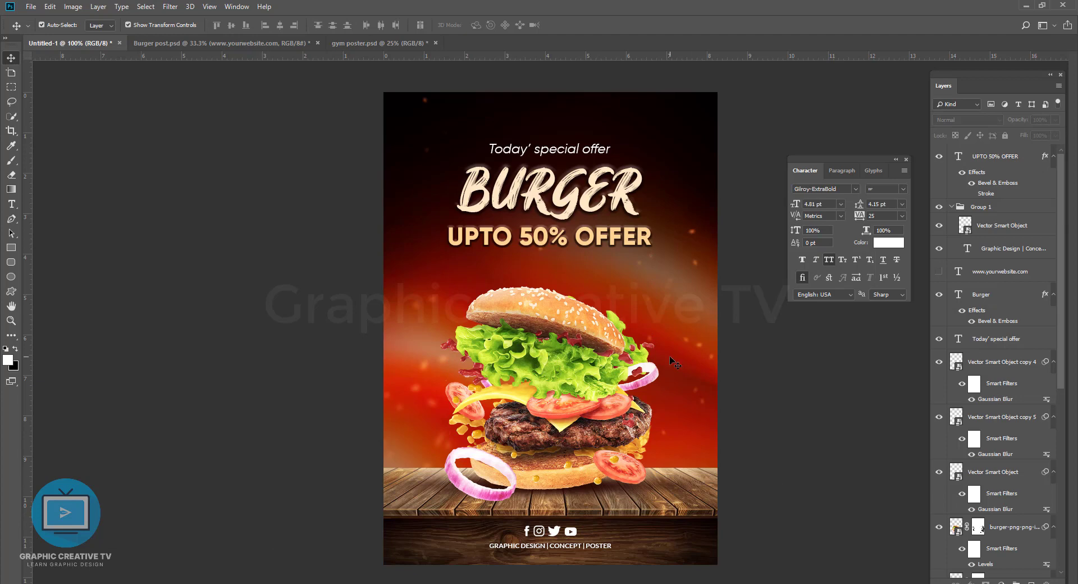
Step: Move the blurred sparks beside the offer text up toward the poster's upper right corner
{"action": "left_click", "coordinate": [699, 266]}
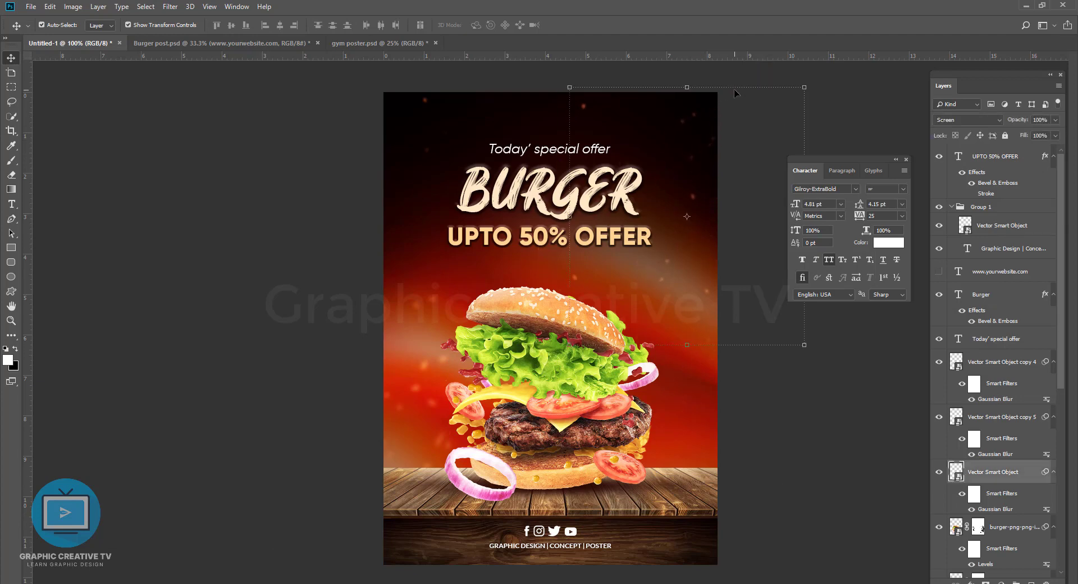
{"action": "left_click", "coordinate": [735, 91]}
Step: Compare the UPTO 50% OFFER text without and with its Bevel & Emboss, and move the text slightly down
{"action": "left_click", "coordinate": [603, 237]}
{"action": "left_click", "coordinate": [971, 183]}
{"action": "left_click", "coordinate": [970, 183]}
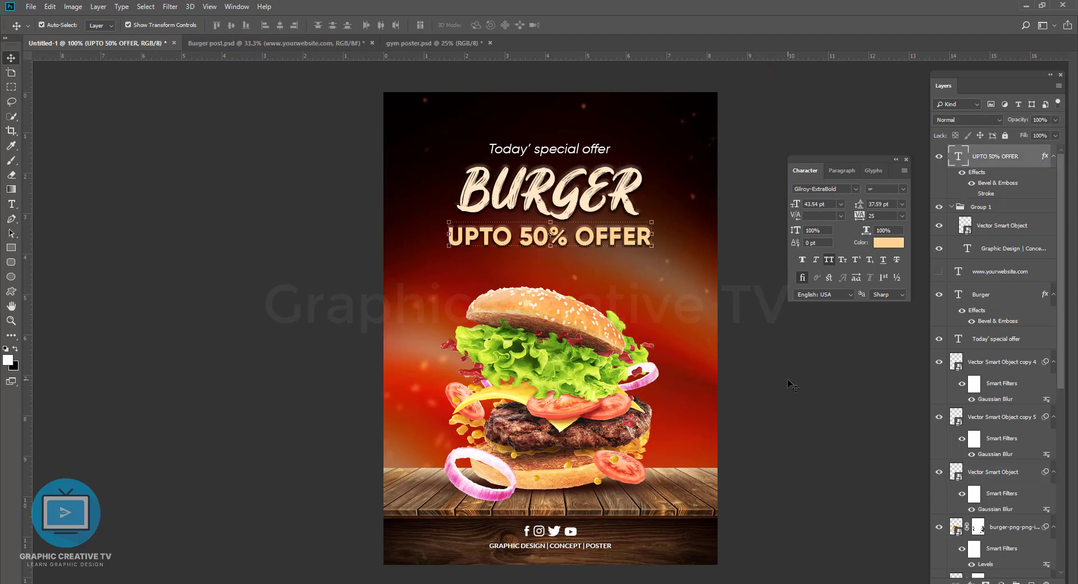
{"action": "left_click", "coordinate": [792, 385]}
{"action": "left_click_drag", "start_coordinate": [601, 226], "coordinate": [601, 237]}
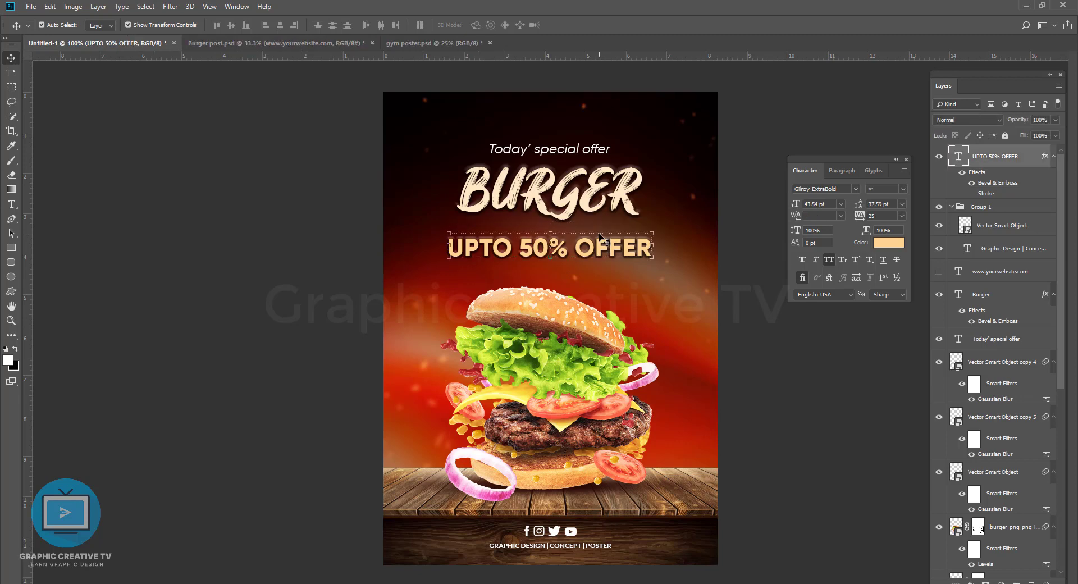
{"action": "left_click", "coordinate": [755, 394]}
Step: Draw a thin horizontal line about 357 px wide between the BURGER headline and the offer text, filled with baa6a6
{"action": "left_click", "coordinate": [11, 248]}
{"action": "left_click_drag", "start_coordinate": [443, 226], "coordinate": [646, 228]}
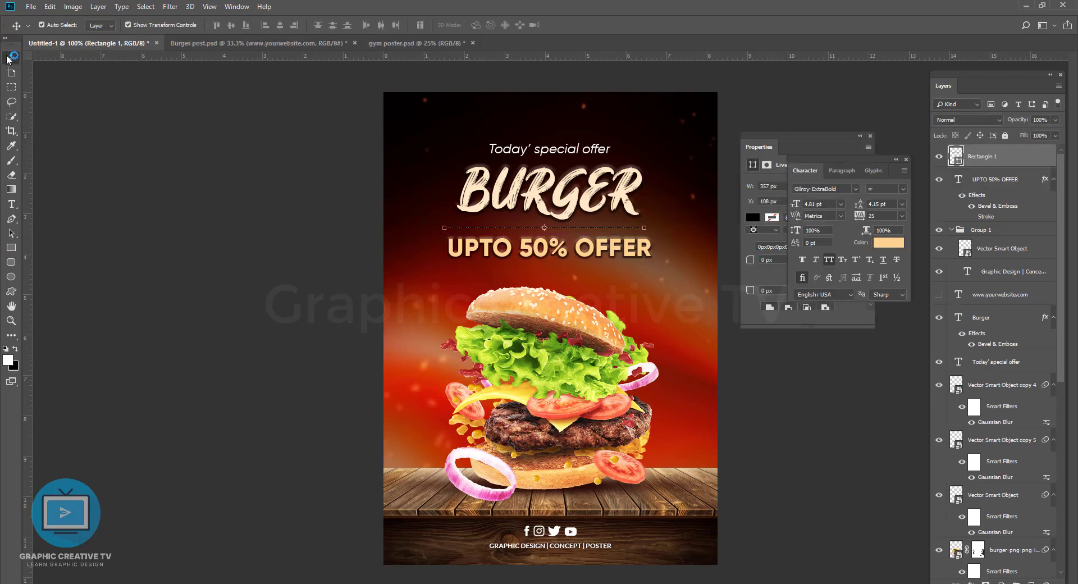
{"action": "double_click", "coordinate": [956, 156]}
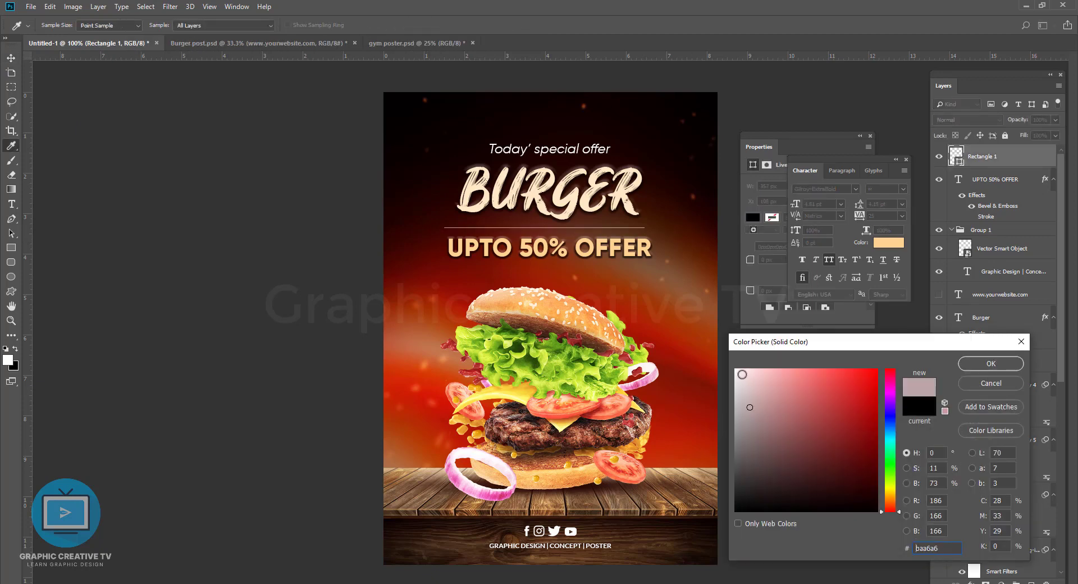
{"action": "left_click", "coordinate": [990, 364]}
{"action": "key", "text": "v"}
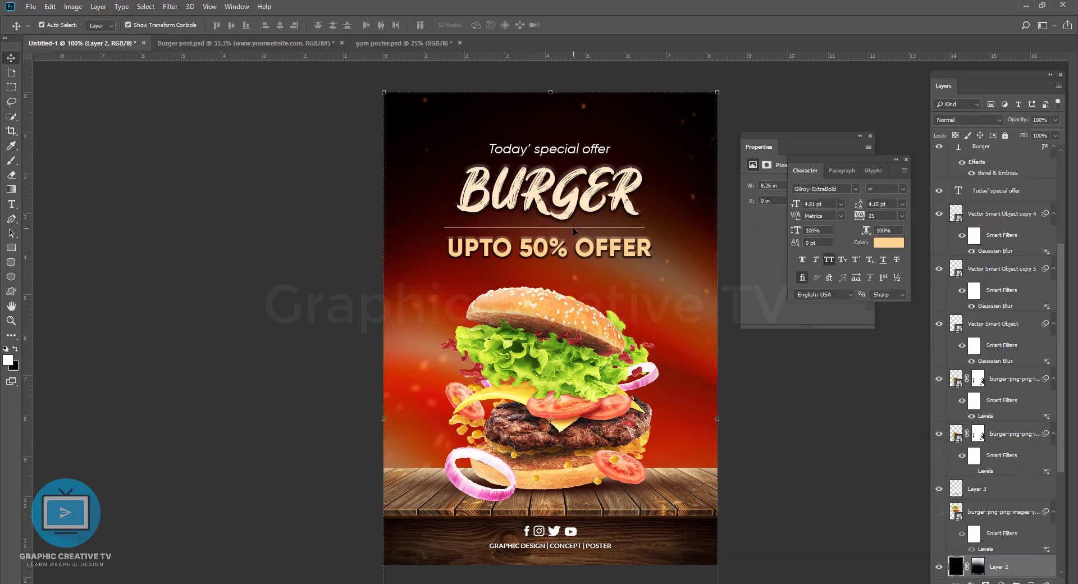
Step: Duplicate the thin divider line and place the copy just below the UPTO 50% OFFER text
{"action": "left_click_drag", "start_coordinate": [574, 227], "coordinate": [573, 256]}
{"action": "key", "text": "shift+Down"}
{"action": "key", "text": "shift+Down"}
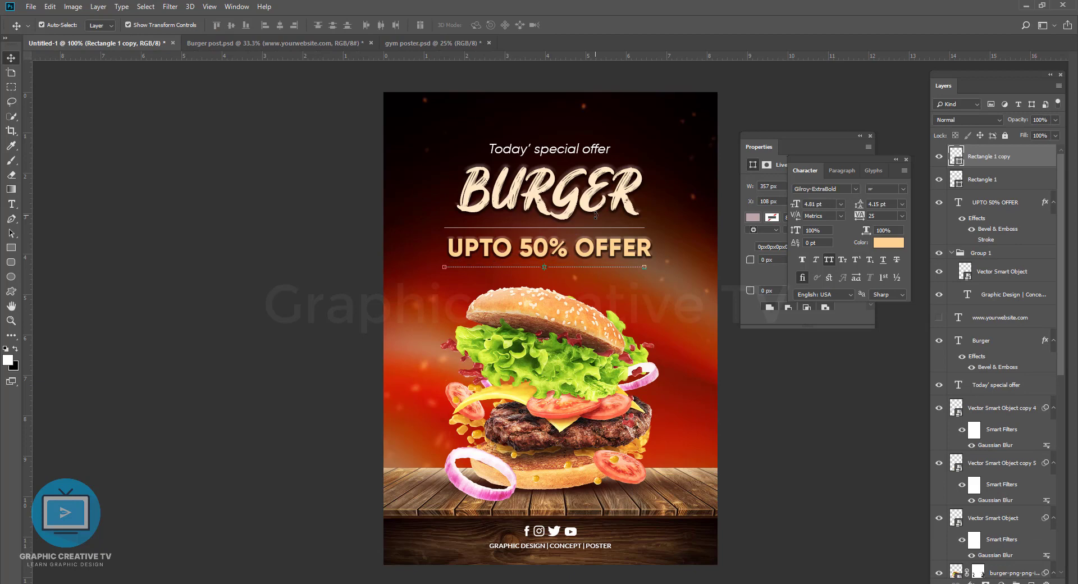
{"action": "left_click", "coordinate": [758, 403]}
Step: Centre both divider lines on the offer text and centre all three horizontally on the poster
{"action": "left_click", "coordinate": [611, 267]}
{"action": "left_click", "coordinate": [984, 179], "text": "shift"}
{"action": "left_click", "coordinate": [992, 202], "text": "shift"}
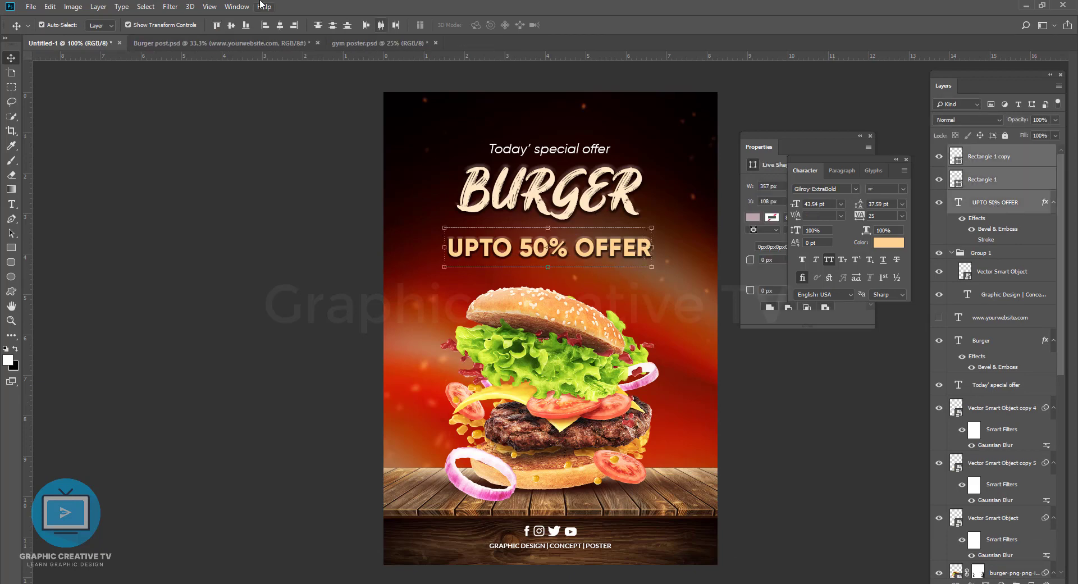
{"action": "left_click", "coordinate": [280, 25]}
{"action": "key", "text": "ctrl+a"}
{"action": "left_click", "coordinate": [280, 26]}
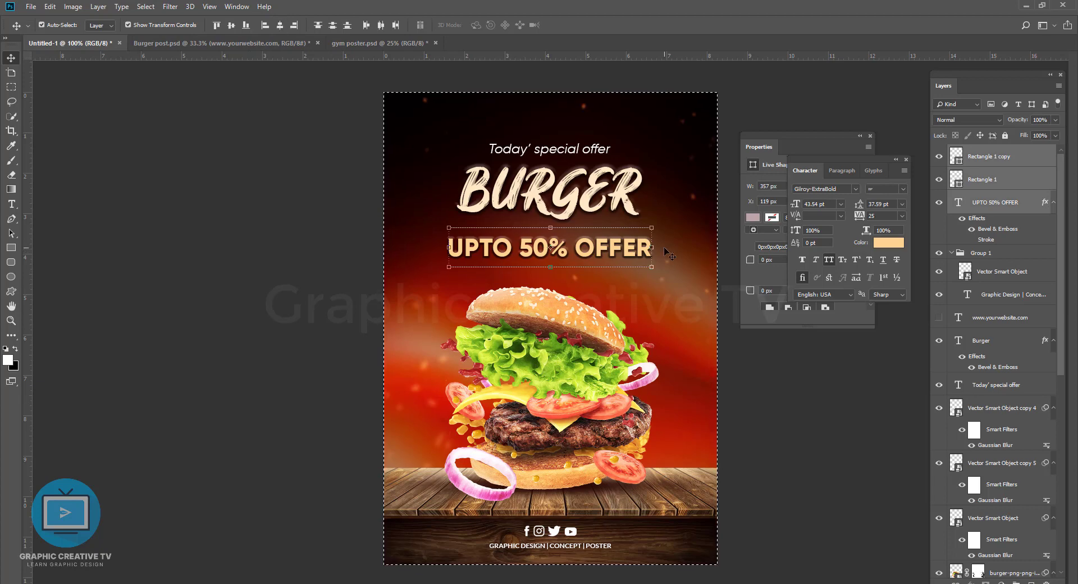
Step: Widen both divider lines slightly at each end to match the width of the offer text
{"action": "key", "text": "ctrl+t"}
{"action": "left_click_drag", "start_coordinate": [449, 247], "coordinate": [447, 245]}
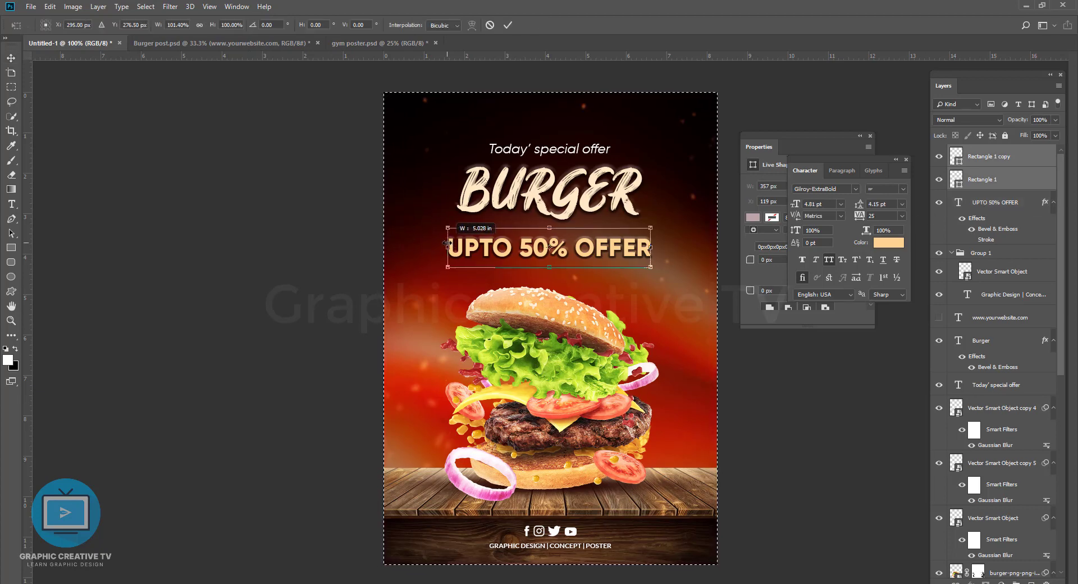
{"action": "left_click_drag", "start_coordinate": [650, 247], "coordinate": [653, 250]}
{"action": "left_click", "coordinate": [833, 405]}
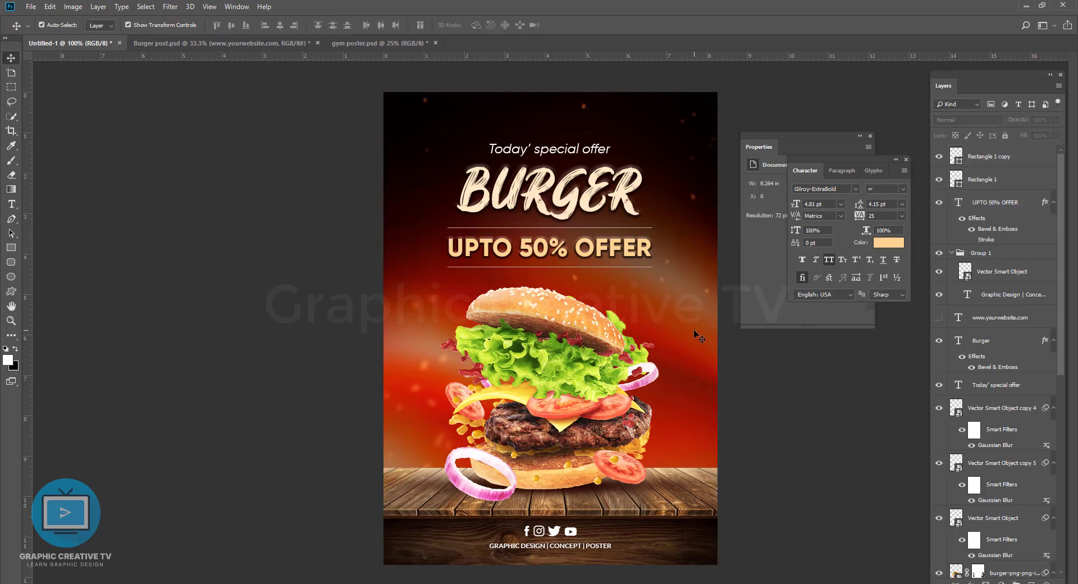
Step: Recolour both divider lines to white
{"action": "double_click", "coordinate": [956, 156]}
{"action": "left_click", "coordinate": [736, 369]}
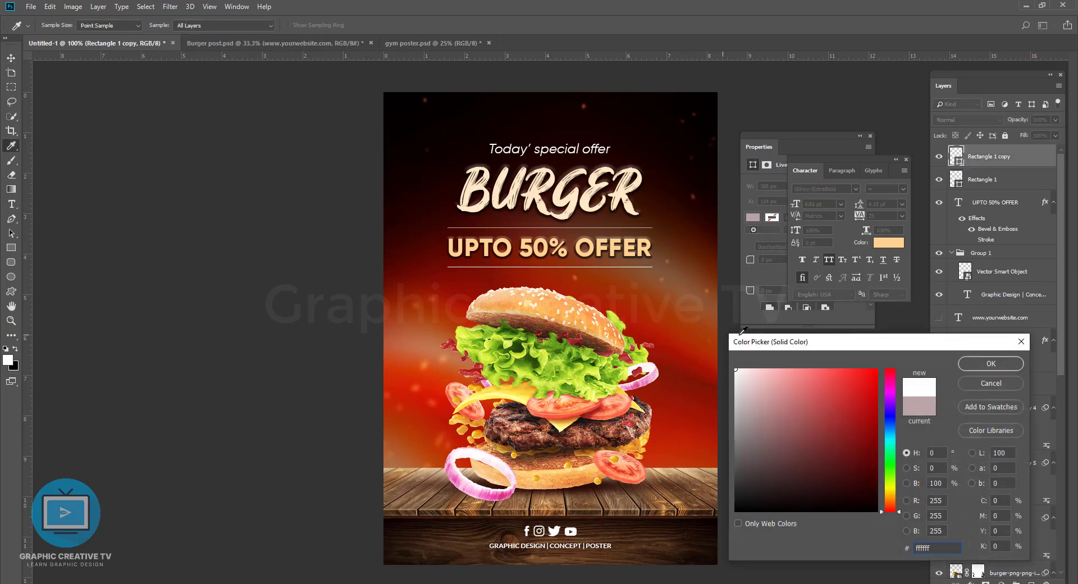
{"action": "left_click", "coordinate": [972, 364]}
{"action": "double_click", "coordinate": [955, 179]}
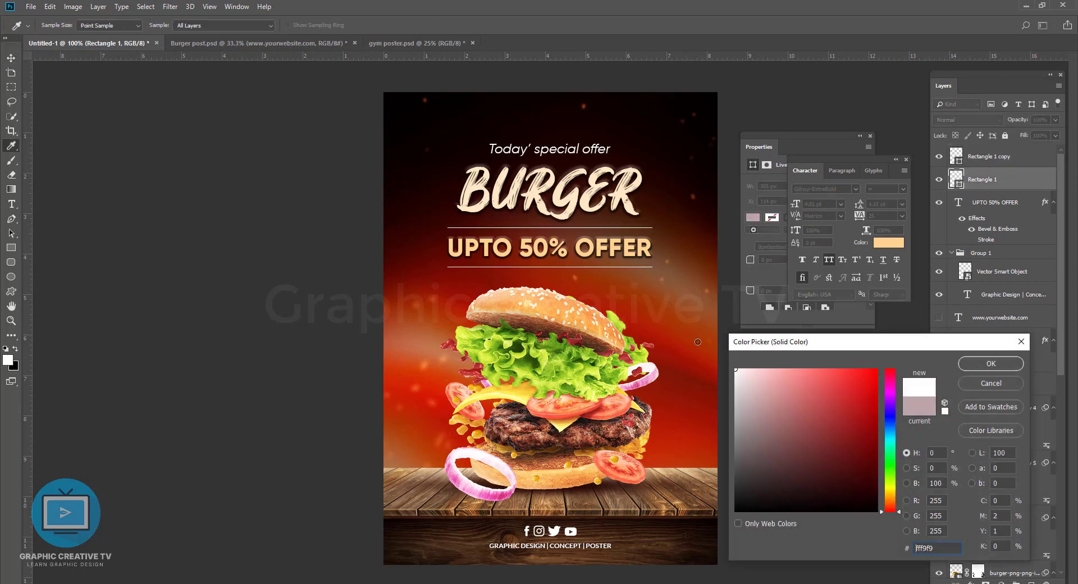
{"action": "left_click", "coordinate": [1006, 361]}
{"action": "left_click", "coordinate": [721, 384]}
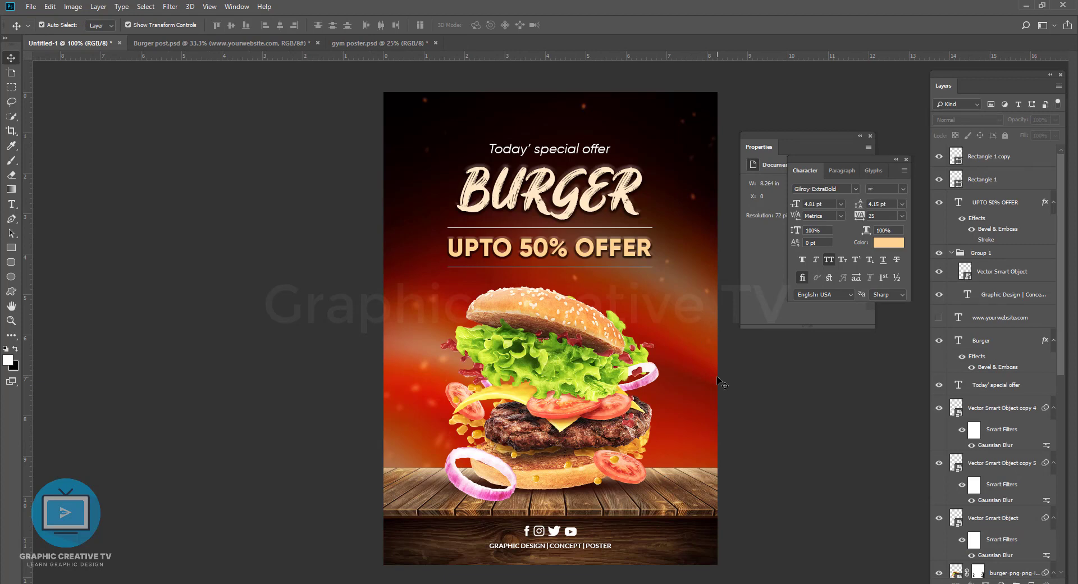
Step: Hide both divider lines and move the UPTO 50% OFFER text up closer to the BURGER headline
{"action": "left_click_drag", "start_coordinate": [618, 267], "coordinate": [616, 255]}
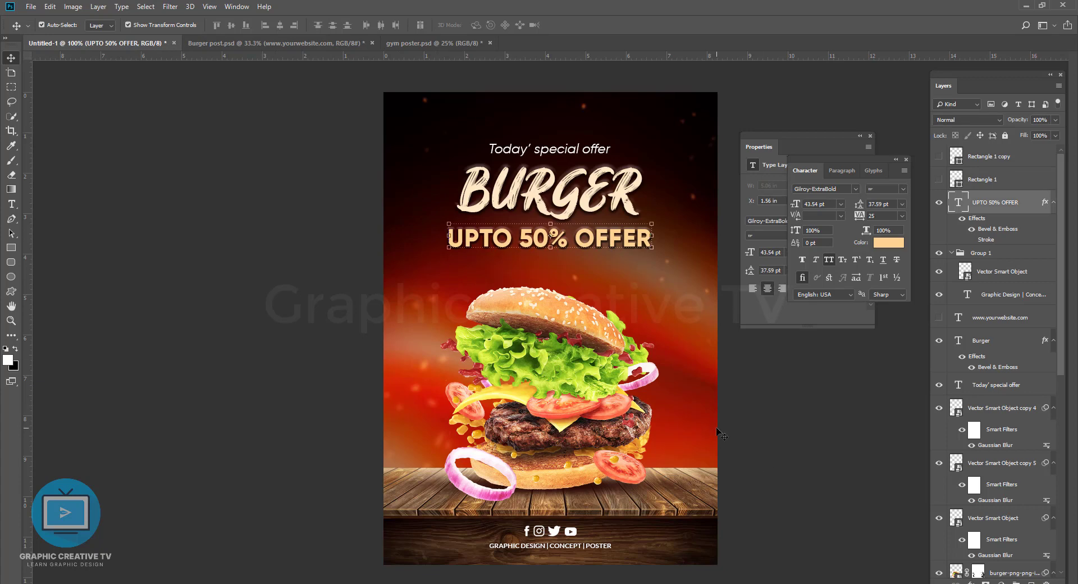
{"action": "left_click", "coordinate": [765, 421]}
Step: Set the canvas surround to Light Gray and close the Properties and Character panels
{"action": "right_click", "coordinate": [766, 421]}
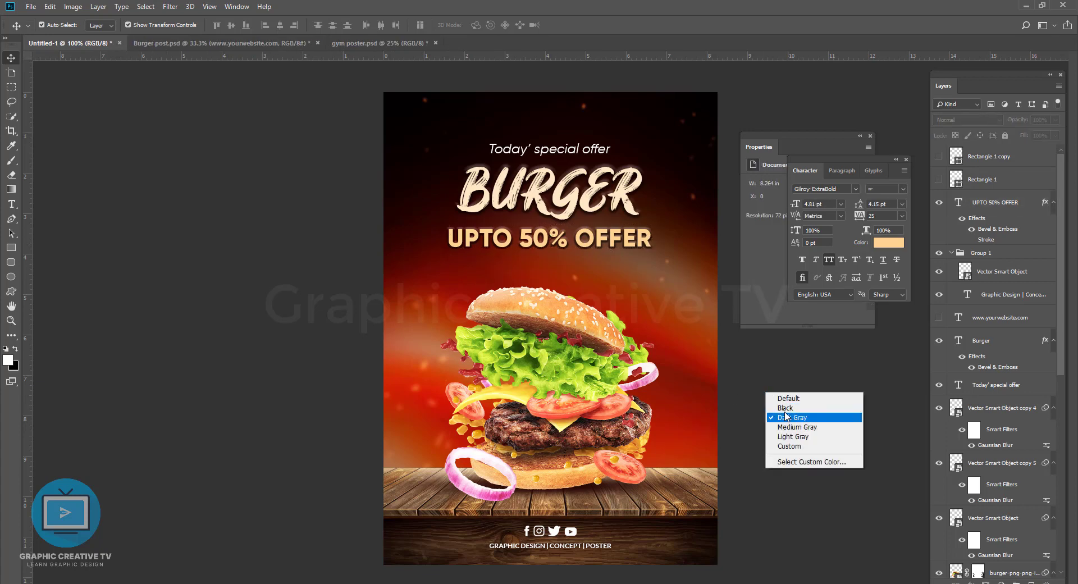
{"action": "left_click", "coordinate": [786, 437]}
{"action": "left_click", "coordinate": [871, 136]}
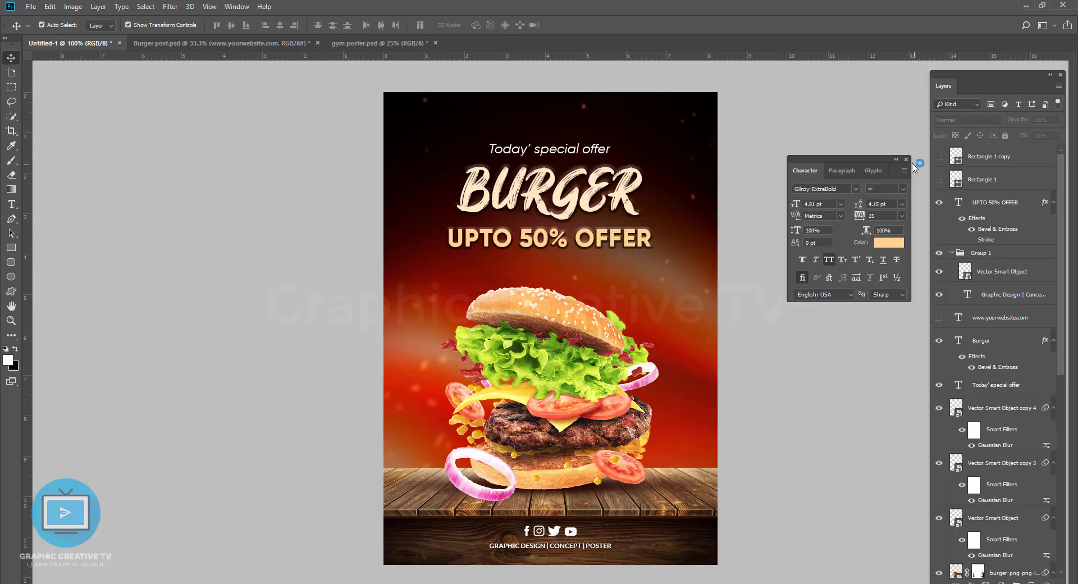
{"action": "left_click", "coordinate": [907, 160]}
Step: Preview the poster in full-screen mode, set that mode's surround to Light Gray and return to the standard view
{"action": "key", "text": "f"}
{"action": "key", "text": "f"}
{"action": "right_click", "coordinate": [854, 308]}
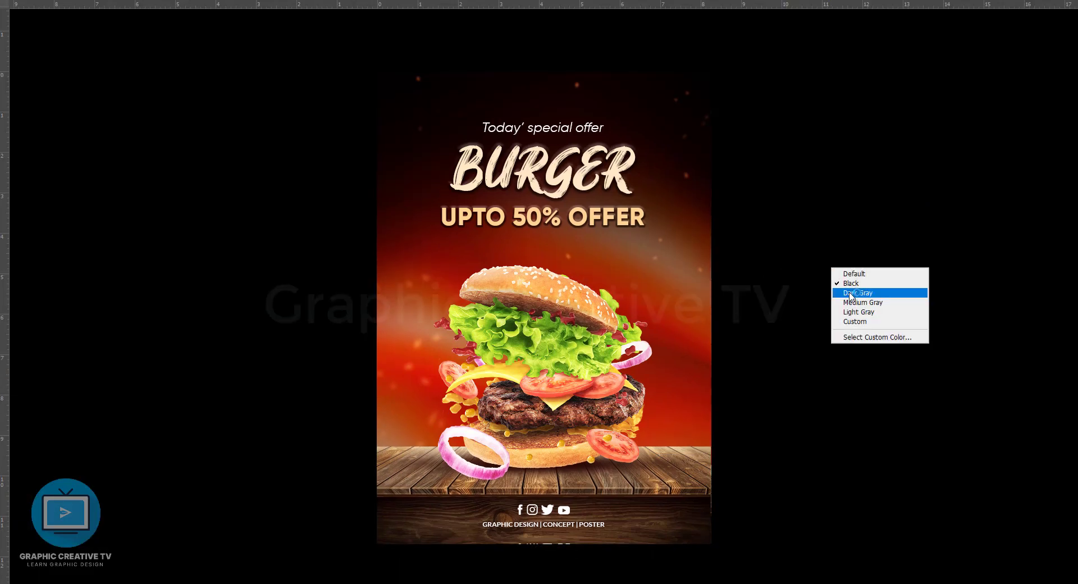
{"action": "left_click", "coordinate": [862, 315]}
{"action": "key", "text": "f"}
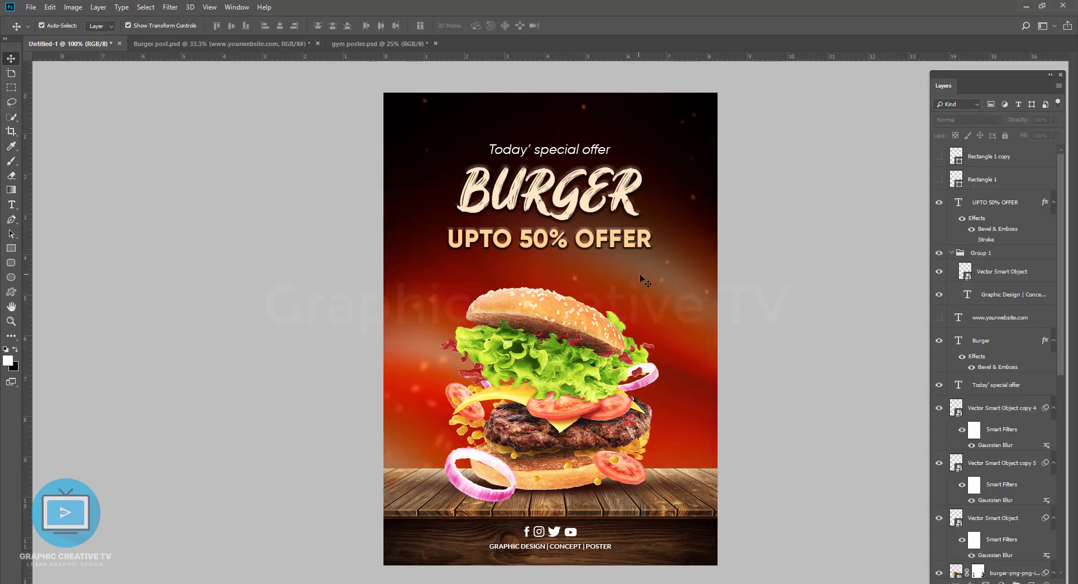
Step: Hide the Bevel & Emboss effect on the UPTO 50% OFFER text and nudge the text slightly up
{"action": "left_click", "coordinate": [605, 248]}
{"action": "left_click", "coordinate": [972, 231]}
{"action": "left_click", "coordinate": [907, 247]}
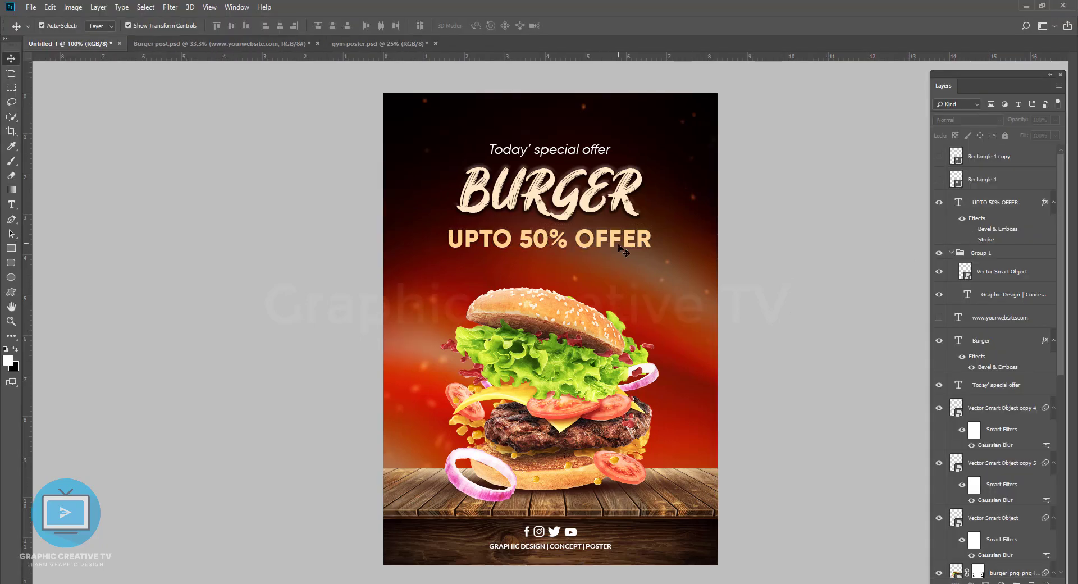
{"action": "left_click", "coordinate": [617, 246]}
{"action": "key", "text": "Up"}
{"action": "key", "text": "Up"}
{"action": "key", "text": "Up"}
{"action": "key", "text": "Up"}
Step: Add a Drop Shadow to the UPTO 50% OFFER text and set its distance to 1 px
{"action": "left_click", "coordinate": [971, 582]}
{"action": "left_click", "coordinate": [996, 577]}
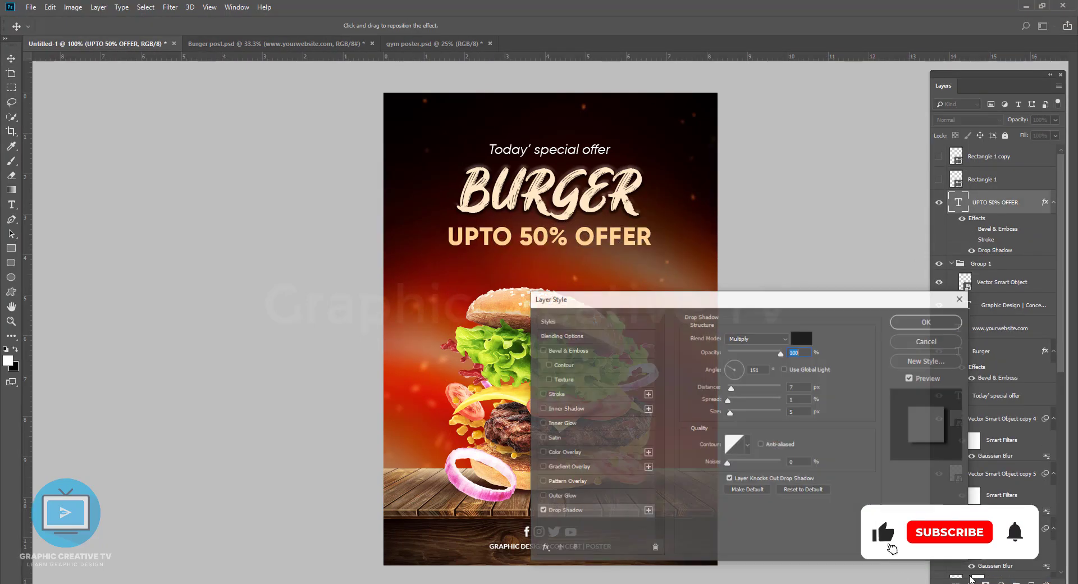
{"action": "left_click", "coordinate": [729, 388]}
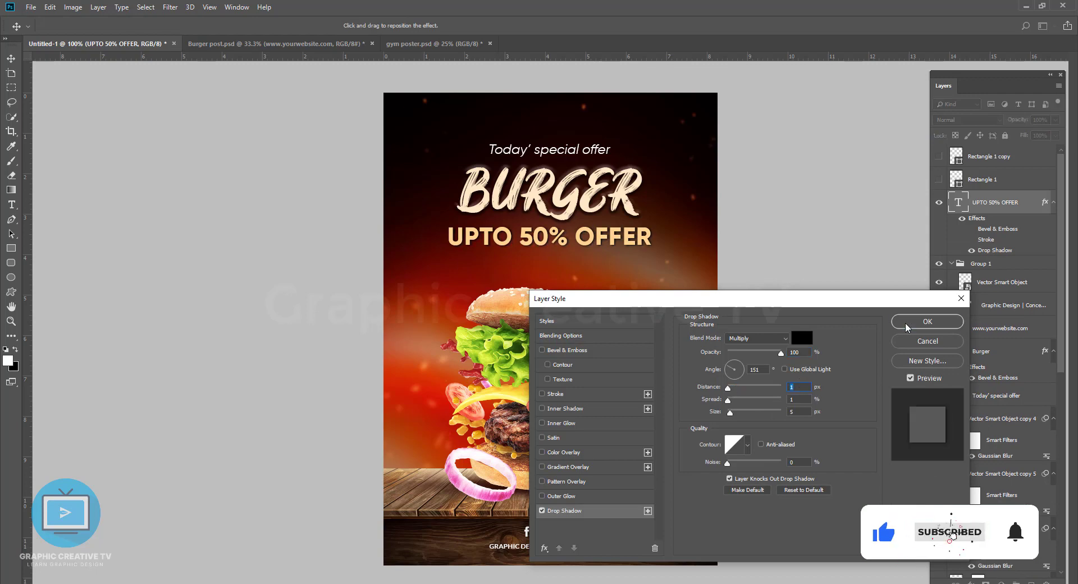
{"action": "left_click", "coordinate": [928, 321]}
{"action": "left_click", "coordinate": [11, 204]}
{"action": "left_click_drag", "start_coordinate": [521, 236], "coordinate": [568, 236]}
{"action": "left_click", "coordinate": [429, 25]}
{"action": "type", "text": "ffffff"}
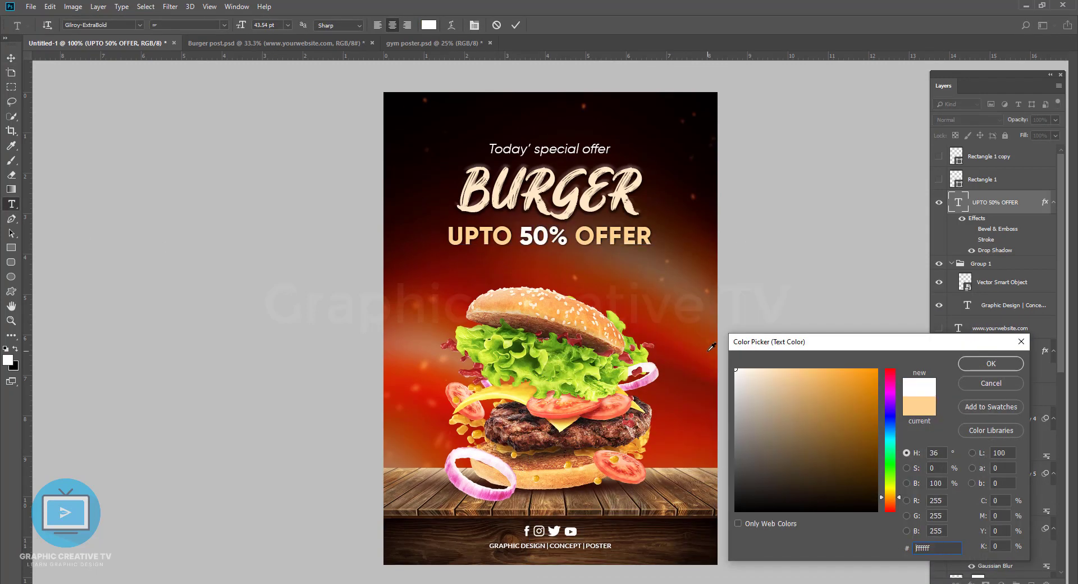
{"action": "left_click", "coordinate": [515, 389]}
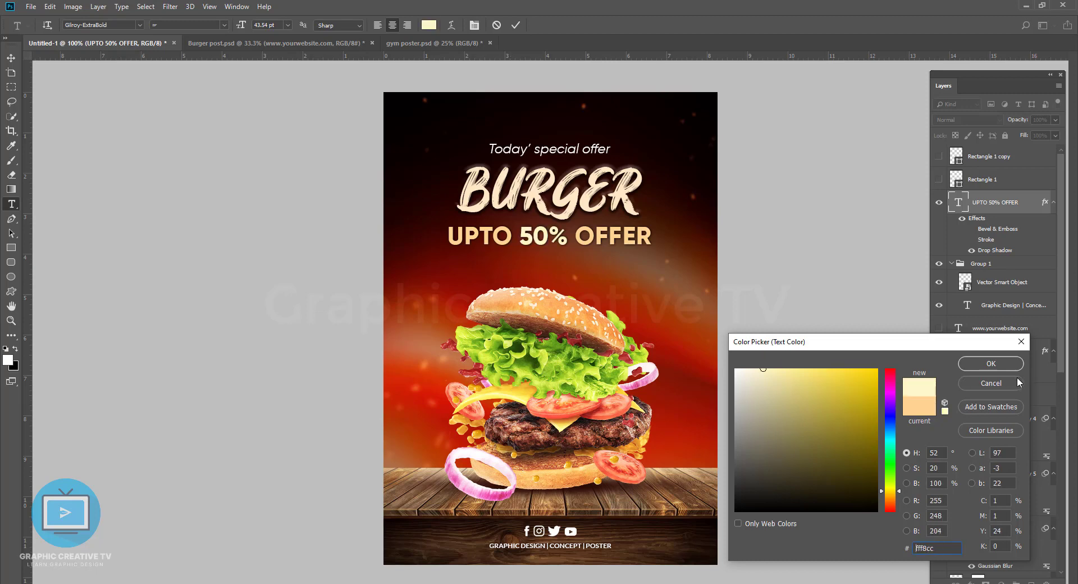
{"action": "left_click", "coordinate": [1014, 381]}
Step: Remove the space before OFFER in the offer line and set the word OFFER to 35 pt
{"action": "left_click", "coordinate": [573, 237]}
{"action": "key", "text": "BackSpace"}
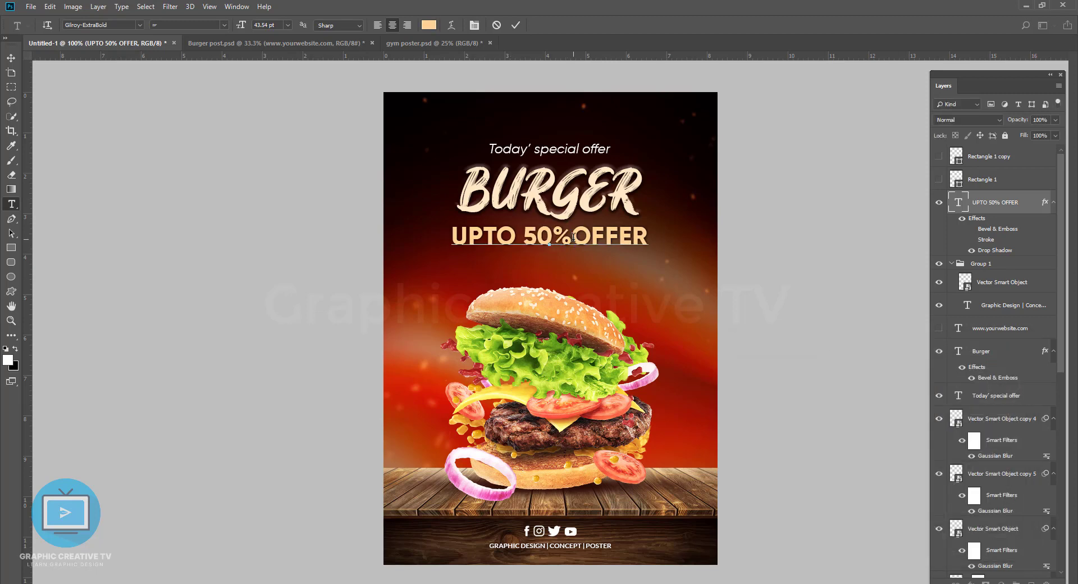
{"action": "left_click_drag", "start_coordinate": [572, 238], "coordinate": [696, 239]}
{"action": "left_click", "coordinate": [262, 25]}
{"action": "left_click", "coordinate": [261, 24]}
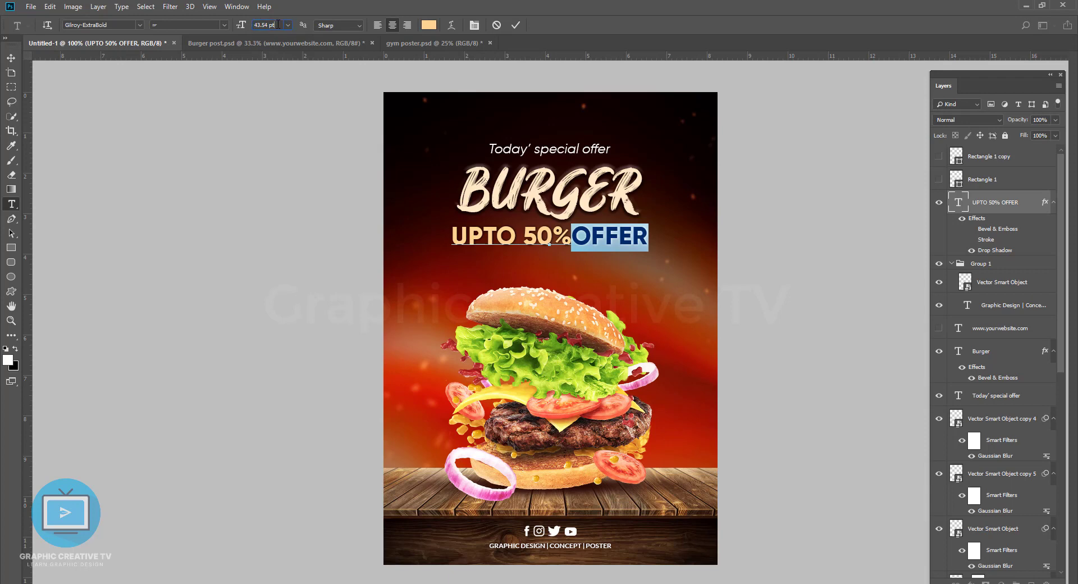
{"action": "key", "text": "Down"}
{"action": "key", "text": "Down"}
{"action": "key", "text": "Down"}
{"action": "key", "text": "Down"}
{"action": "key", "text": "Down"}
{"action": "key", "text": "Down"}
{"action": "key", "text": "Down"}
{"action": "key", "text": "Down"}
{"action": "type", "text": "35"}
{"action": "key", "text": "Return"}
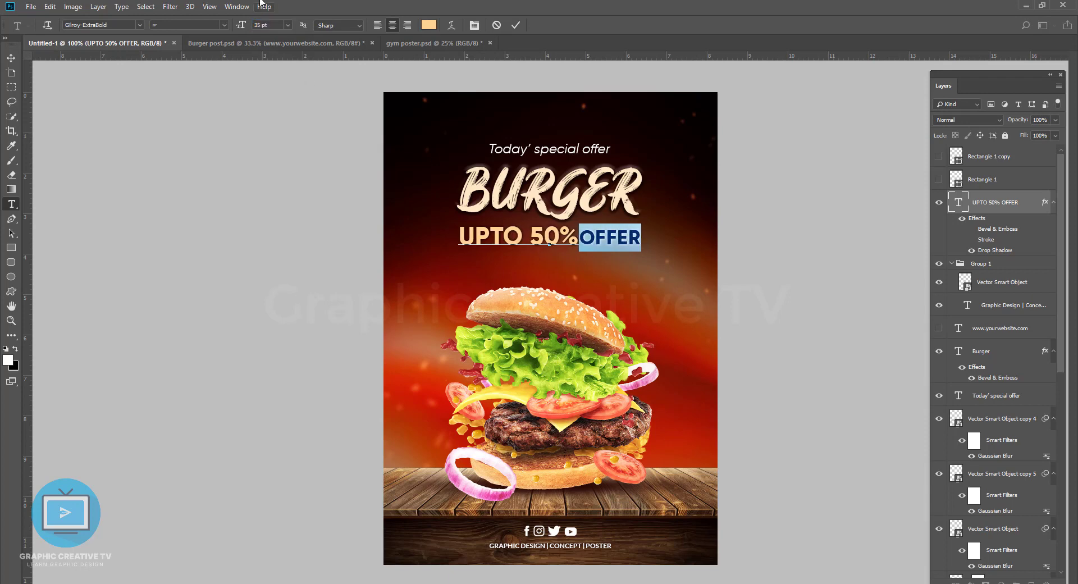
Step: Set the word UPTO to 35 pt and restore the space between 50% and OFFER
{"action": "left_click_drag", "start_coordinate": [530, 242], "coordinate": [270, 10]}
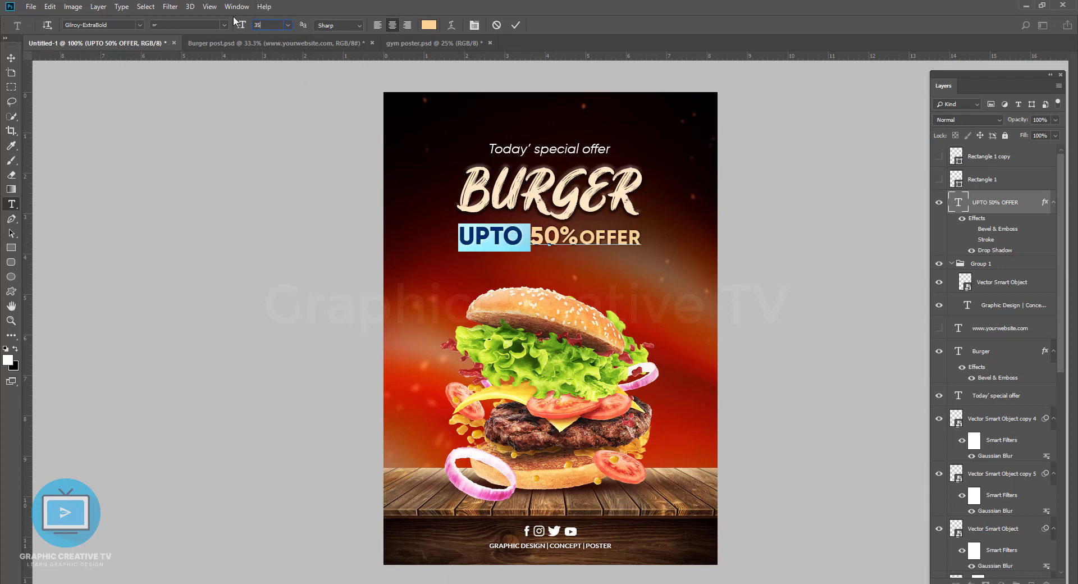
{"action": "type", "text": "35"}
{"action": "key", "text": "Return"}
{"action": "left_click", "coordinate": [507, 239]}
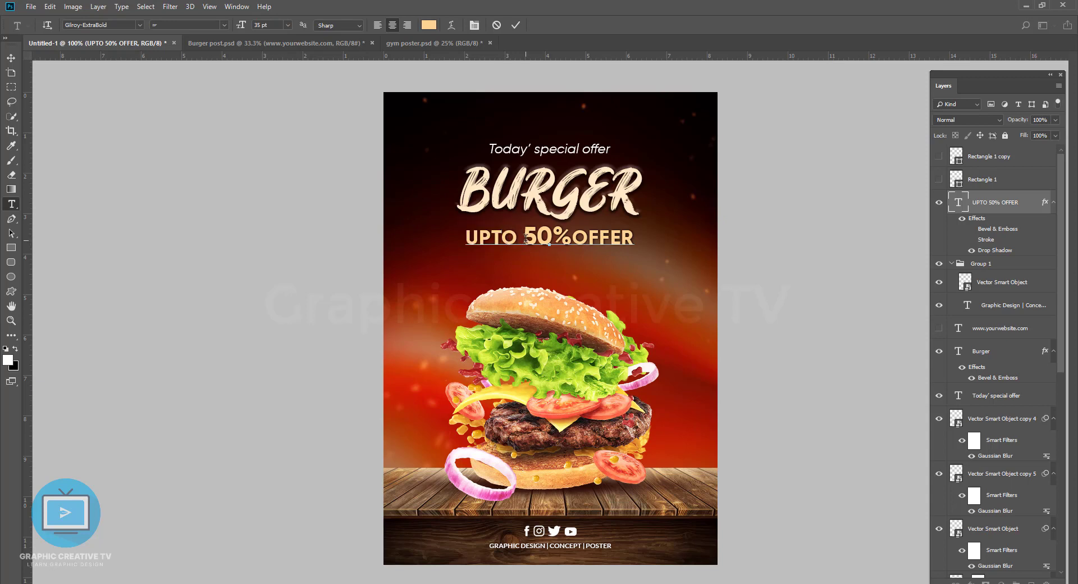
{"action": "key", "text": "BackSpace"}
{"action": "type", "text": "%"}
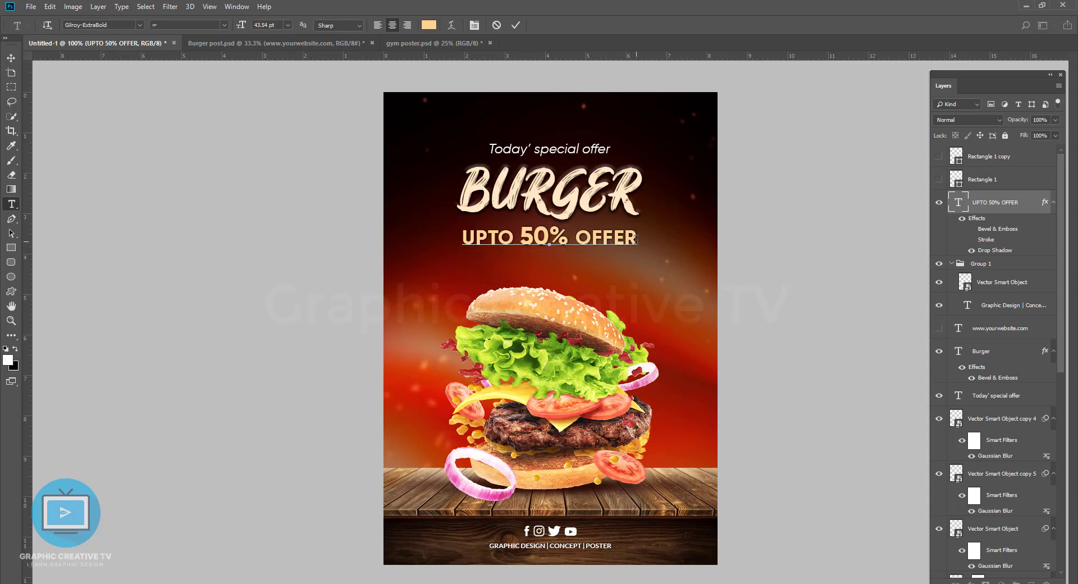
Step: Hide the offer text's Drop Shadow and set the words UPTO and OFFER in Gilroy-Medium, leaving 50% in the bolder font
{"action": "left_click", "coordinate": [972, 249]}
{"action": "double_click", "coordinate": [510, 237]}
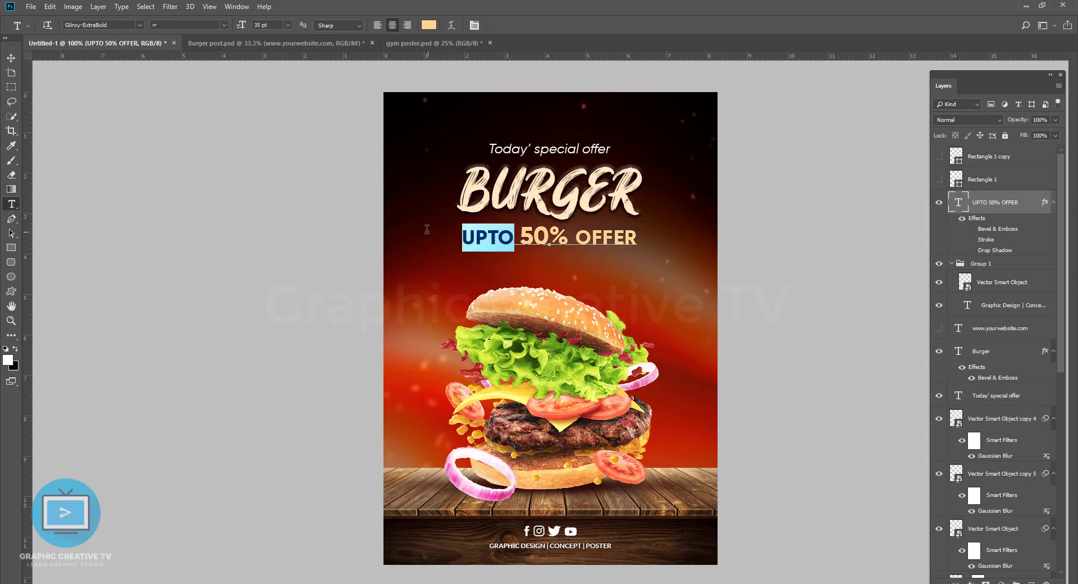
{"action": "left_click", "coordinate": [141, 26]}
{"action": "left_click", "coordinate": [137, 88]}
{"action": "double_click", "coordinate": [594, 238]}
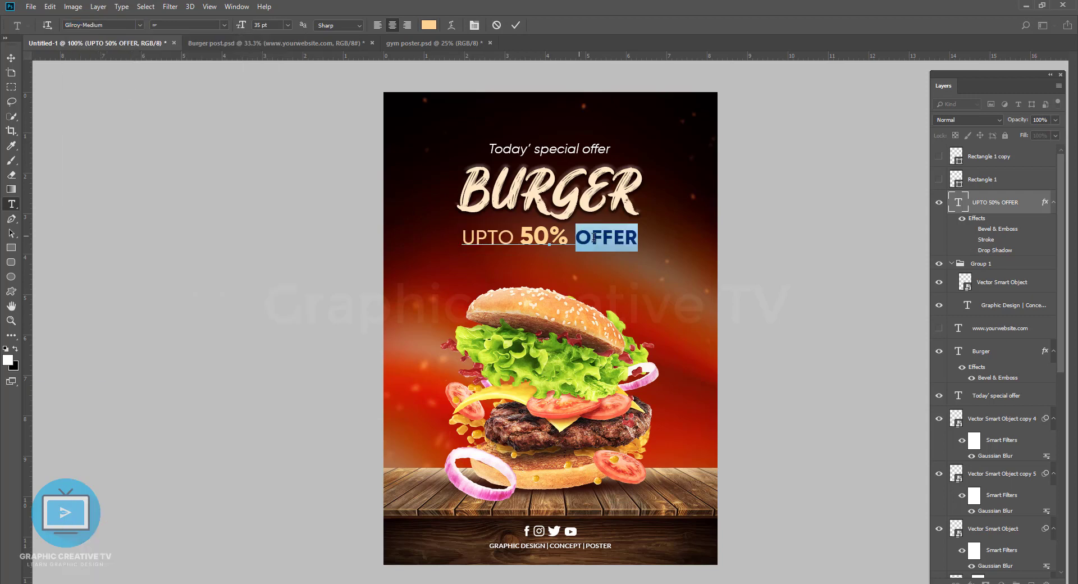
{"action": "left_click", "coordinate": [140, 25]}
{"action": "left_click", "coordinate": [128, 69]}
{"action": "left_click", "coordinate": [33, 91]}
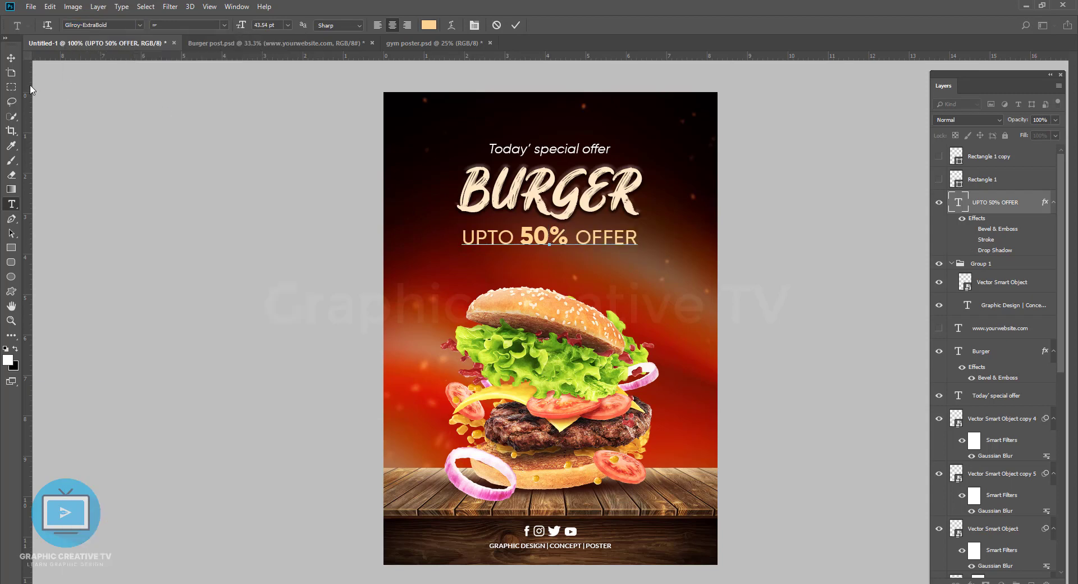
{"action": "key", "text": "v"}
Step: Show the Bevel & Emboss effect on the UPTO 50% OFFER text and nudge the text slightly down
{"action": "left_click", "coordinate": [972, 228]}
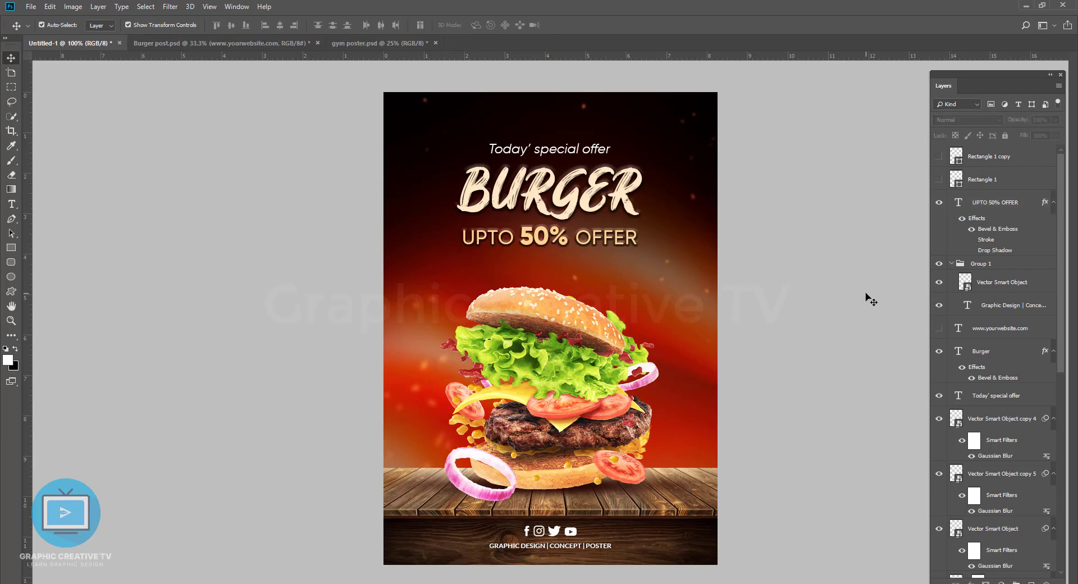
{"action": "left_click", "coordinate": [664, 261]}
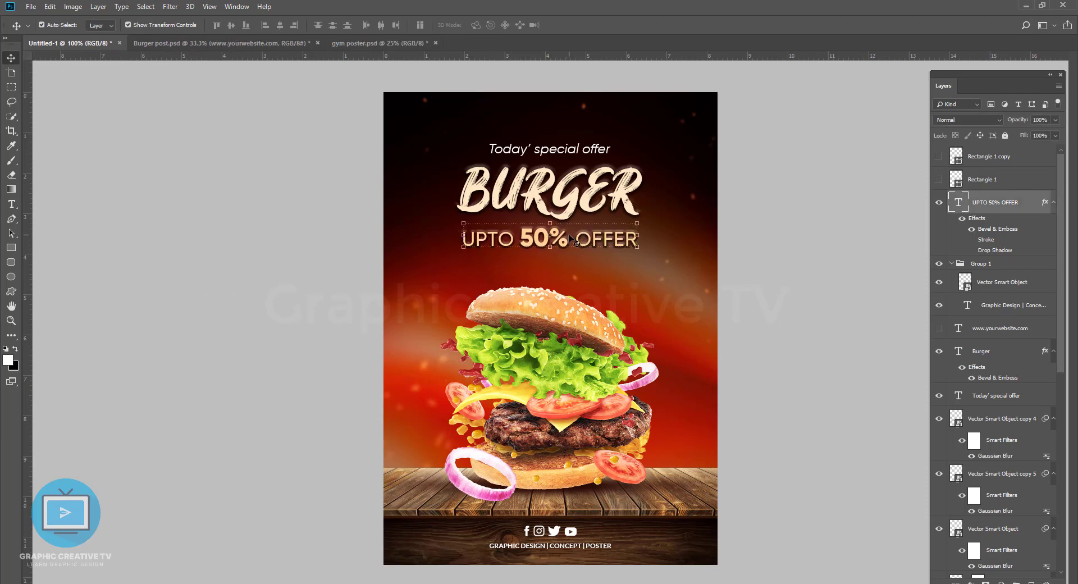
{"action": "left_click", "coordinate": [594, 214]}
{"action": "left_click", "coordinate": [589, 153]}
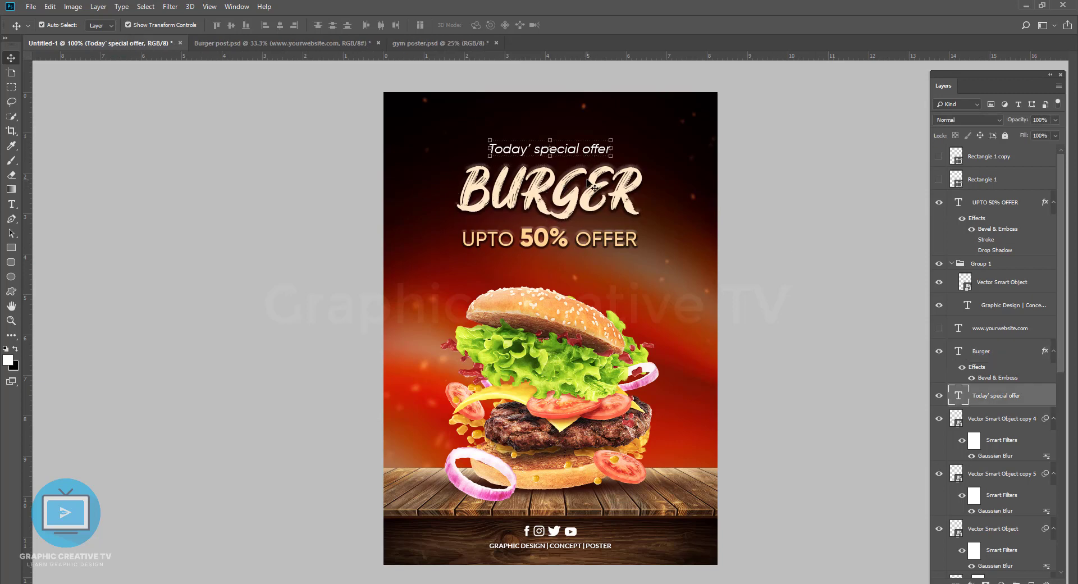
Step: Select the wooden table, Layer 3 and both burger layers together and nudge them slightly up
{"action": "left_click", "coordinate": [624, 521]}
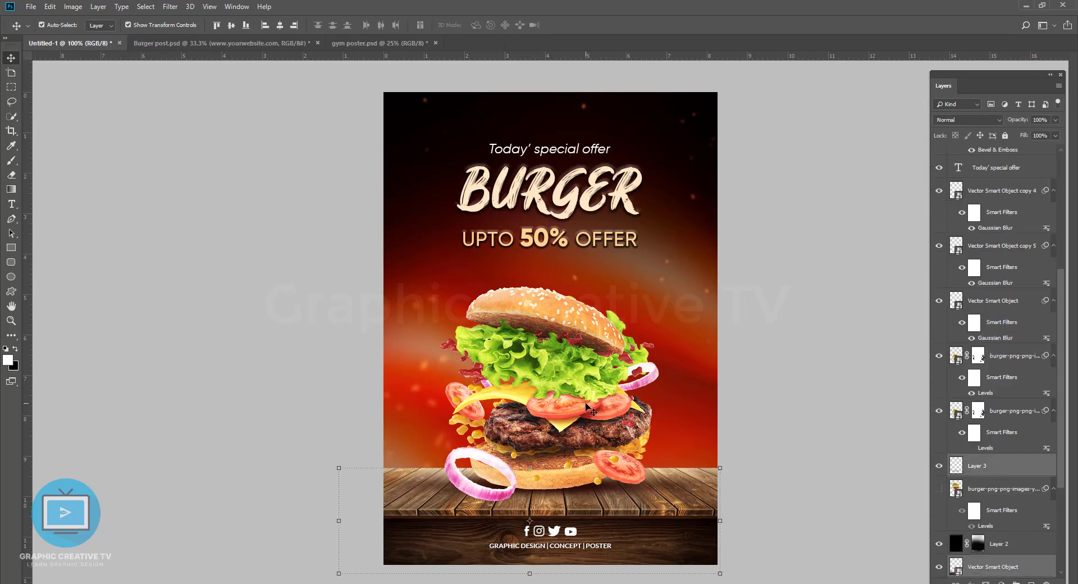
{"action": "key", "text": "shift+Up"}
{"action": "key", "text": "shift+Up"}
{"action": "key", "text": "shift+Up"}
{"action": "key", "text": "shift+Up"}
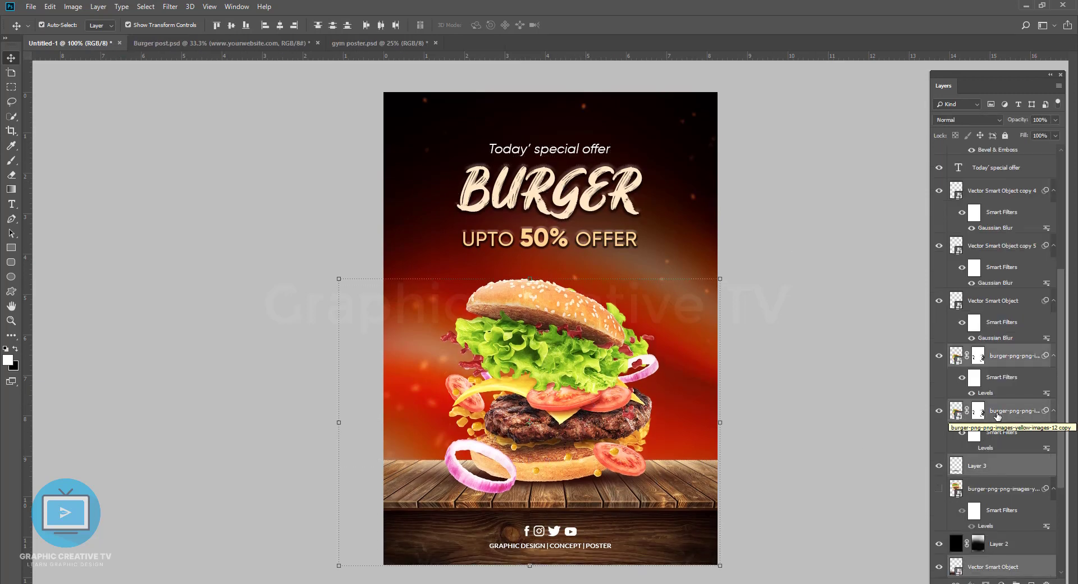
{"action": "left_click", "coordinate": [549, 246]}
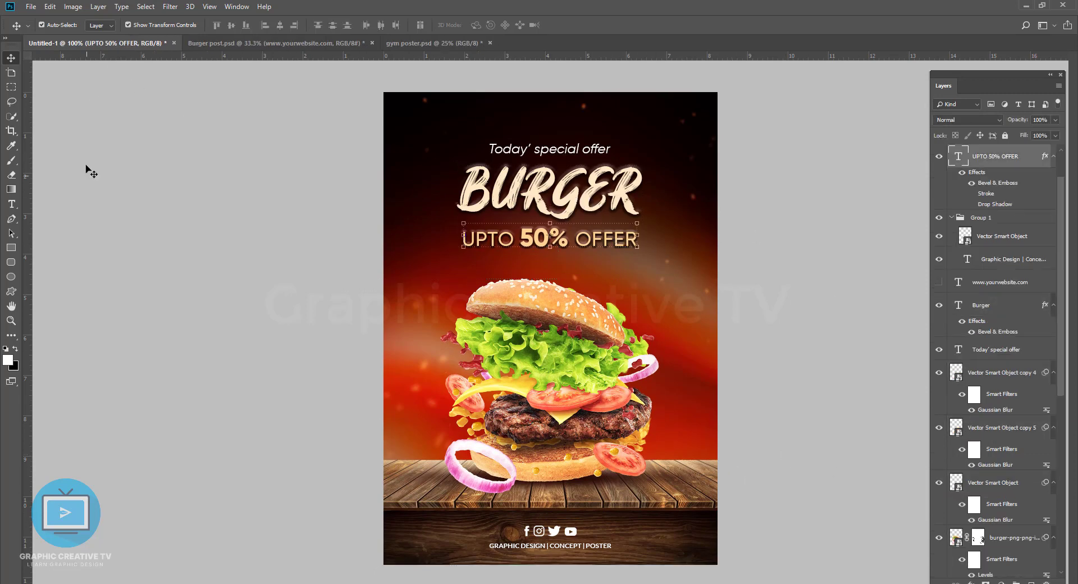
{"action": "left_click", "coordinate": [8, 205]}
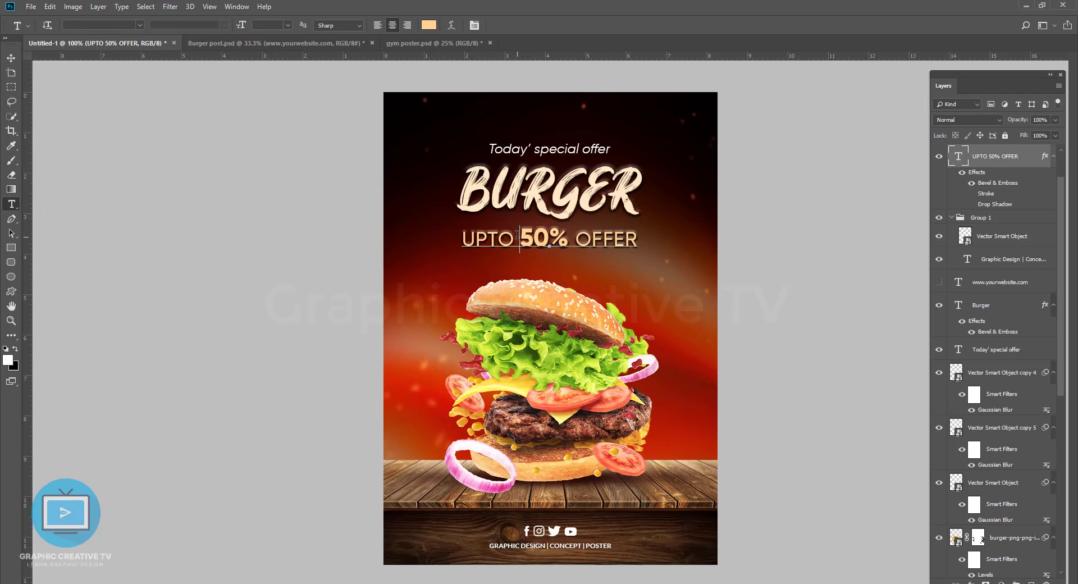
{"action": "triple_click", "coordinate": [607, 238]}
{"action": "key", "text": "ctrl+Return"}
{"action": "key", "text": "v"}
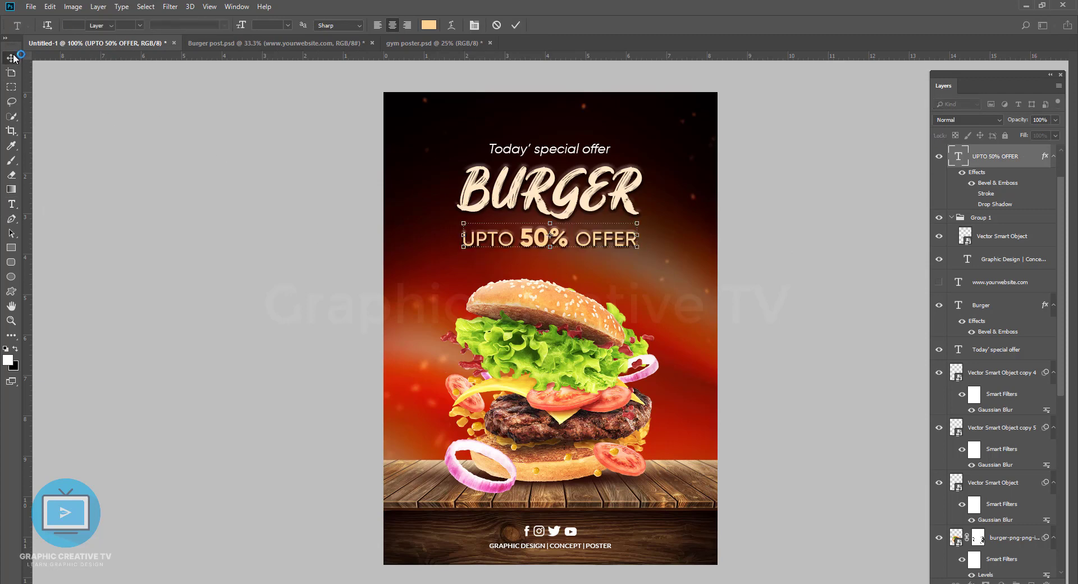
Step: Paint white on Layer 2's mask with a 500 px soft brush along the poster's lower part to darken the wooden table
{"action": "left_click", "coordinate": [626, 206]}
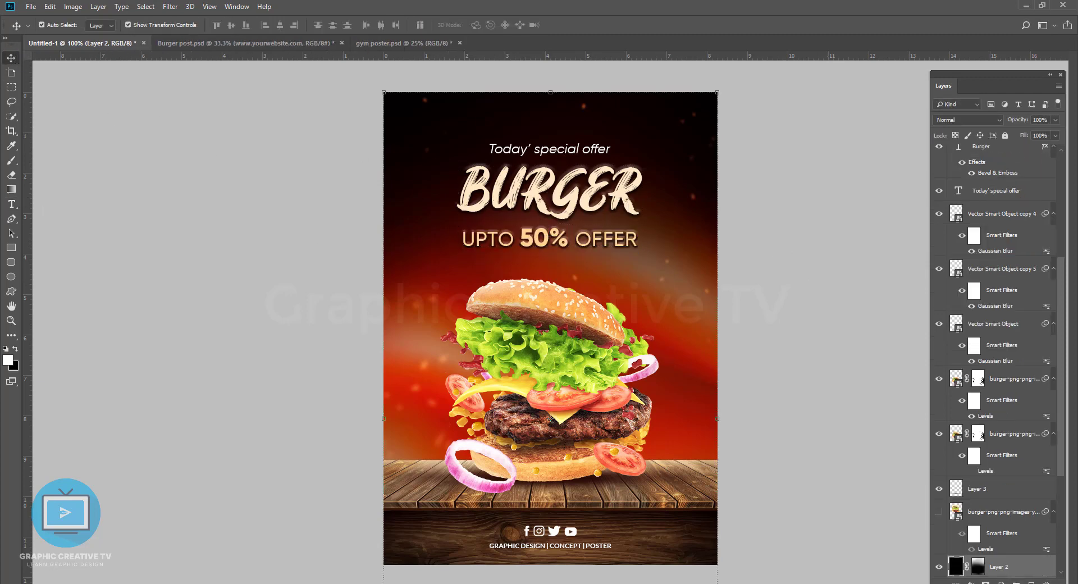
{"action": "key", "text": "b"}
{"action": "key", "text": "x"}
{"action": "left_click_drag", "start_coordinate": [474, 576], "coordinate": [773, 570]}
{"action": "left_click_drag", "start_coordinate": [620, 575], "coordinate": [322, 557]}
Step: Paint black on Layer 2's mask with a 175 px brush across the tabletop to bring back its brightness
{"action": "key", "text": "x"}
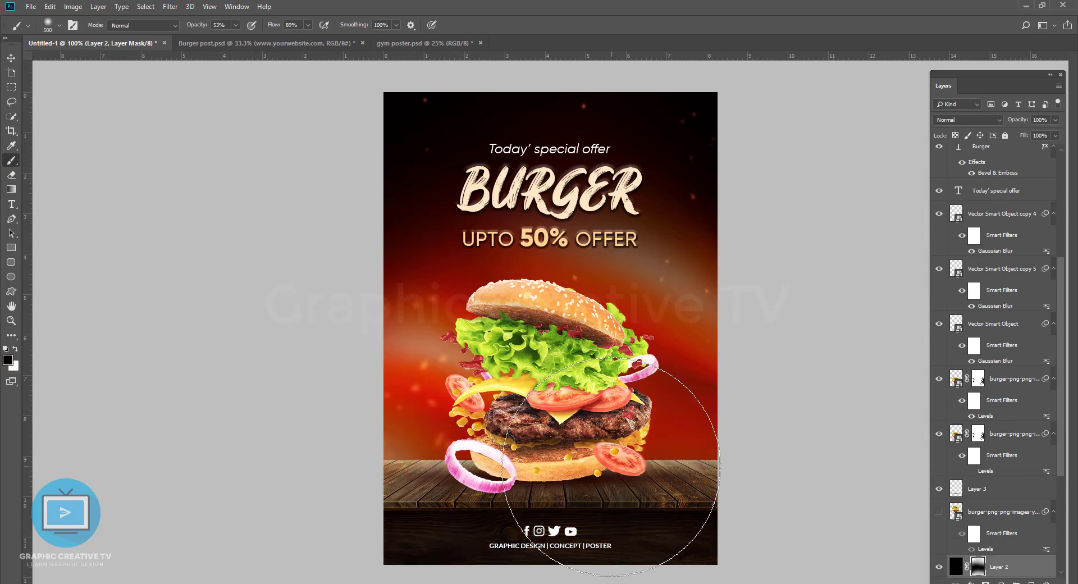
{"action": "key", "text": "["}
{"action": "key", "text": "["}
{"action": "key", "text": "["}
{"action": "key", "text": "["}
{"action": "key", "text": "["}
{"action": "mouse_move", "coordinate": [702, 467]}
{"action": "left_mouse_down"}
{"action": "mouse_move", "coordinate": [305, 472]}
{"action": "mouse_move", "coordinate": [805, 475]}
{"action": "left_mouse_up"}
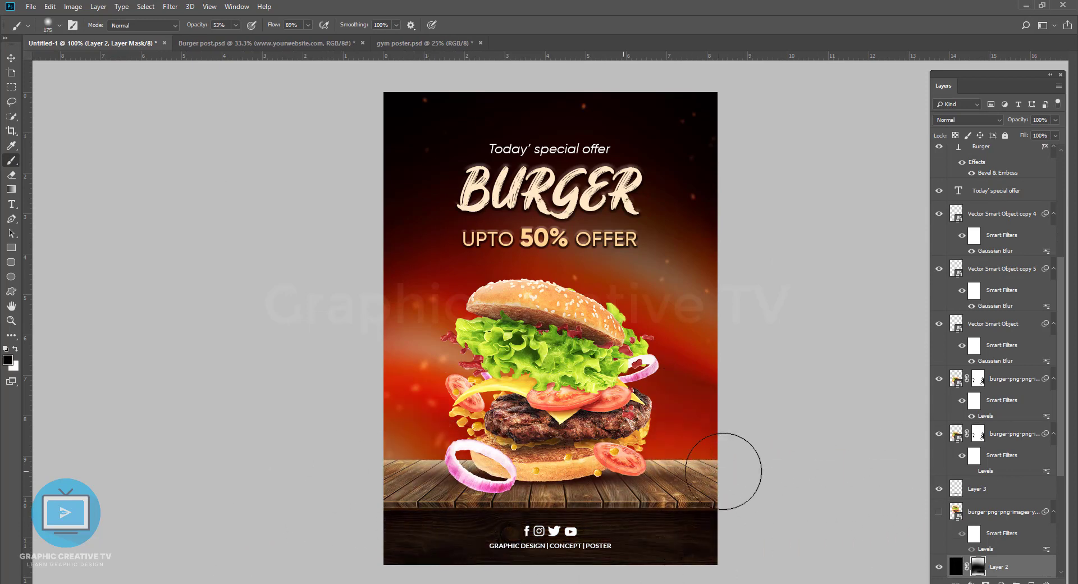